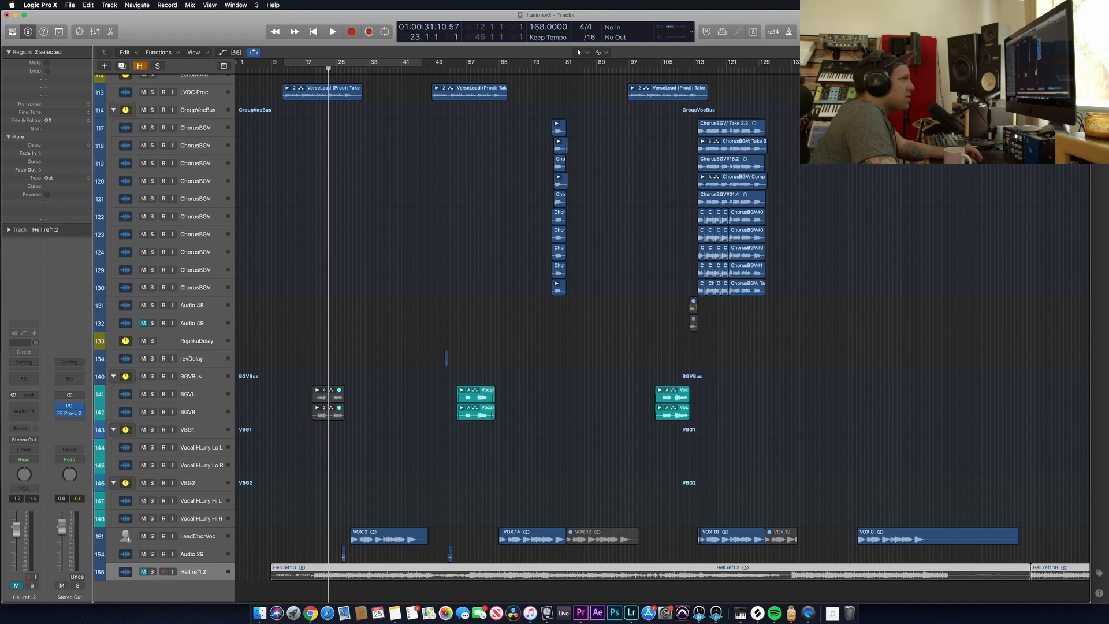
# Solo the Hell.ref1.2 reference track and play it from bar 20.
pyautogui.press('super+Right')
pyautogui.press('super+Right')
pyautogui.hscroll(-5, 406, 404)
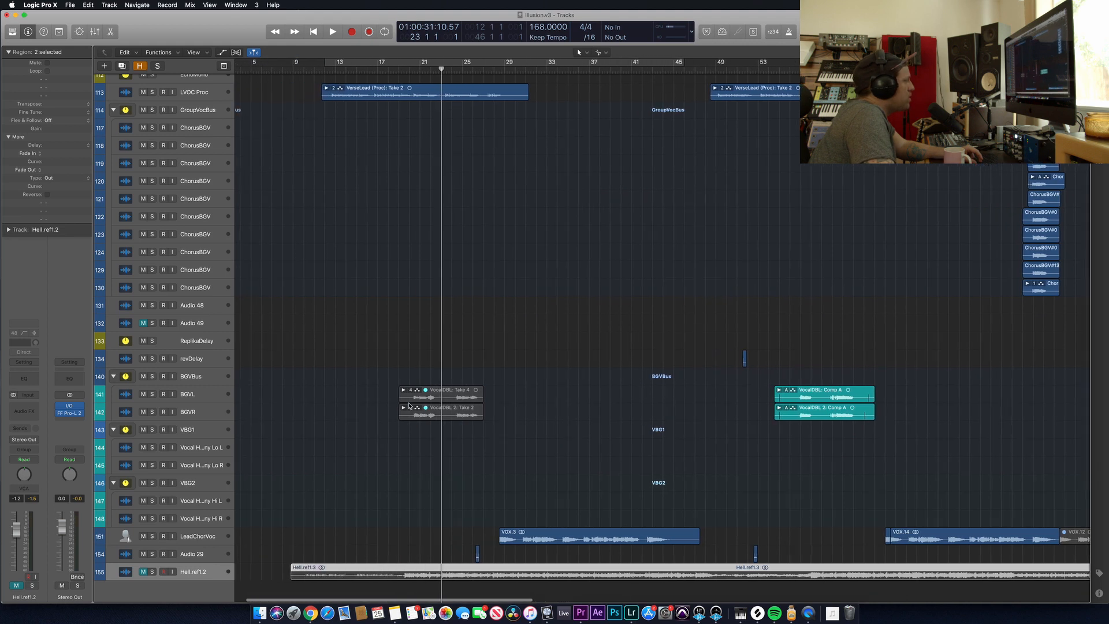
pyautogui.click(402, 67)
pyautogui.moveTo(403, 69); pyautogui.dragTo(411, 70)
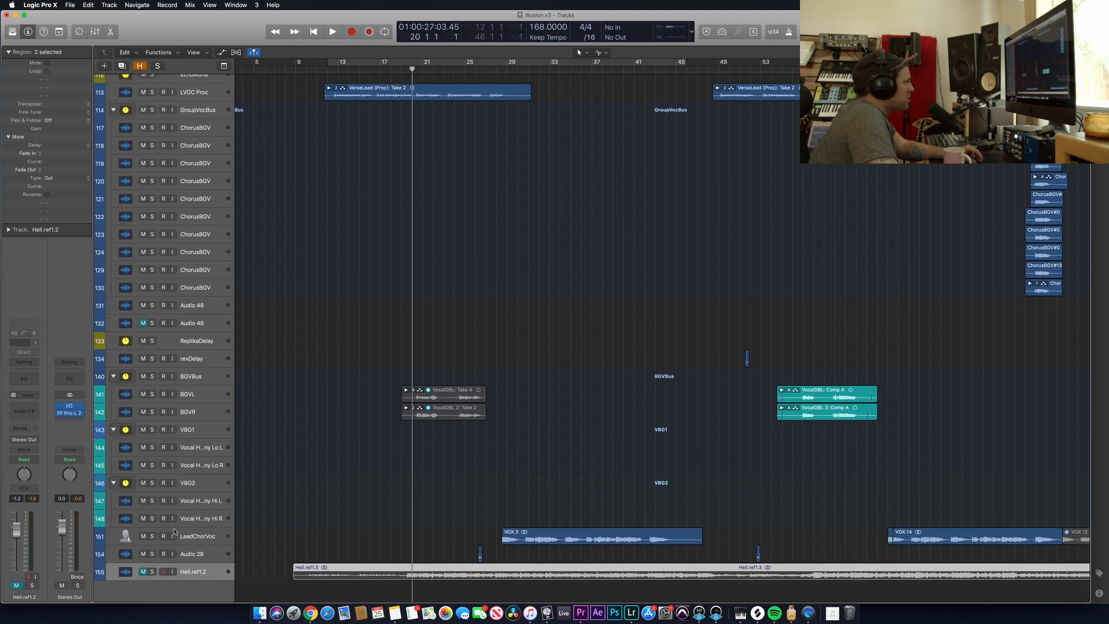
pyautogui.click(153, 572)
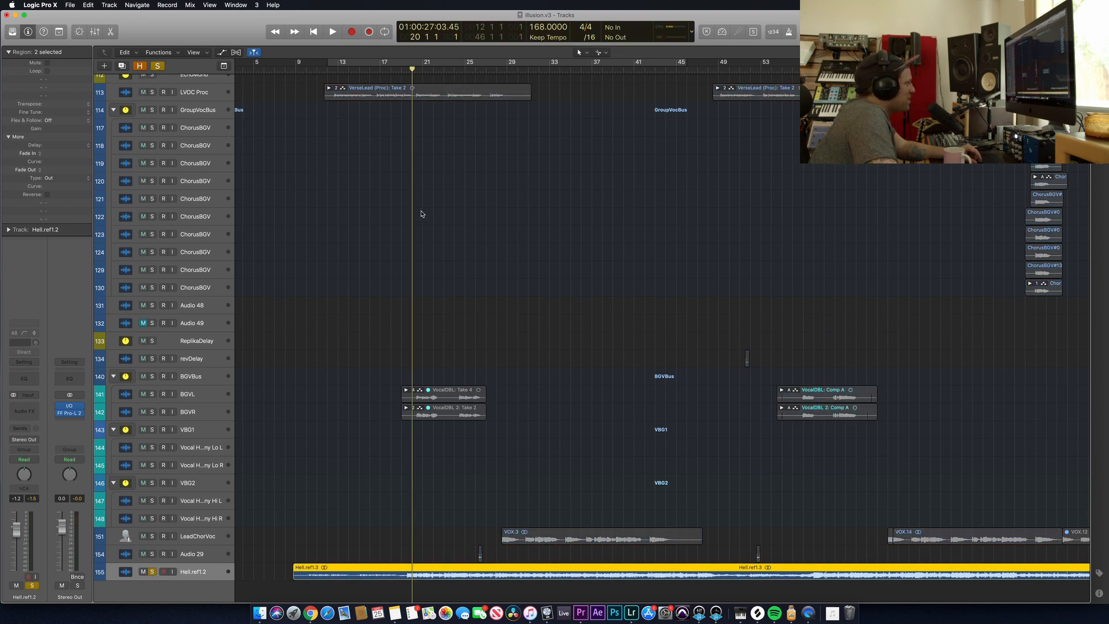
pyautogui.press('space')
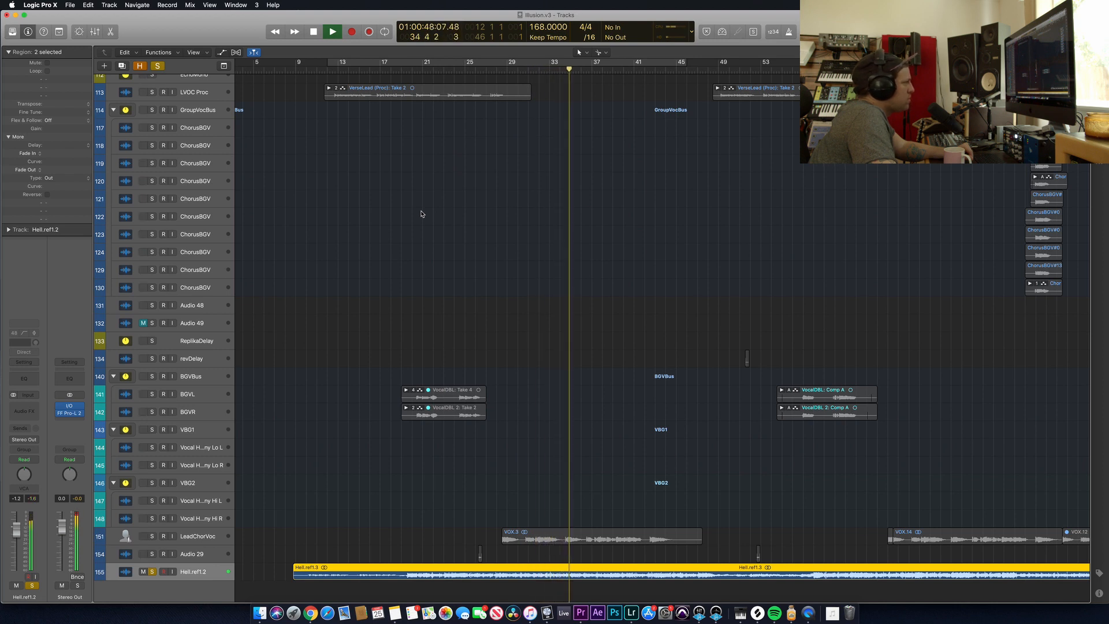
# Stop the reference playback and unsolo the Hell.ref1.2 track.
pyautogui.press('super+Left')
pyautogui.press('super+Left')
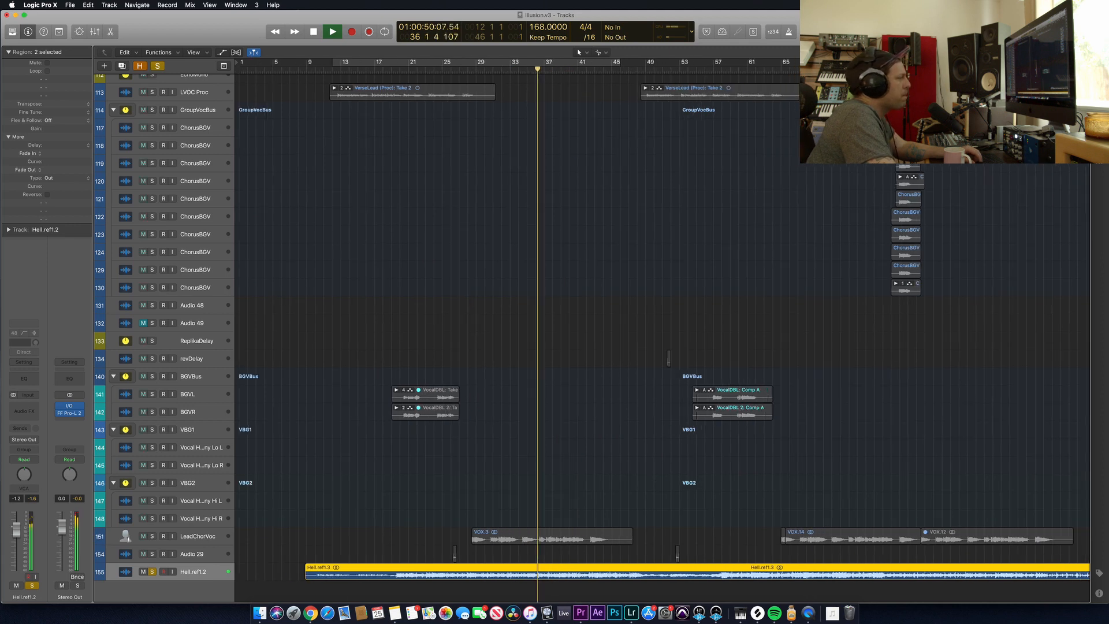
pyautogui.press('super+Left')
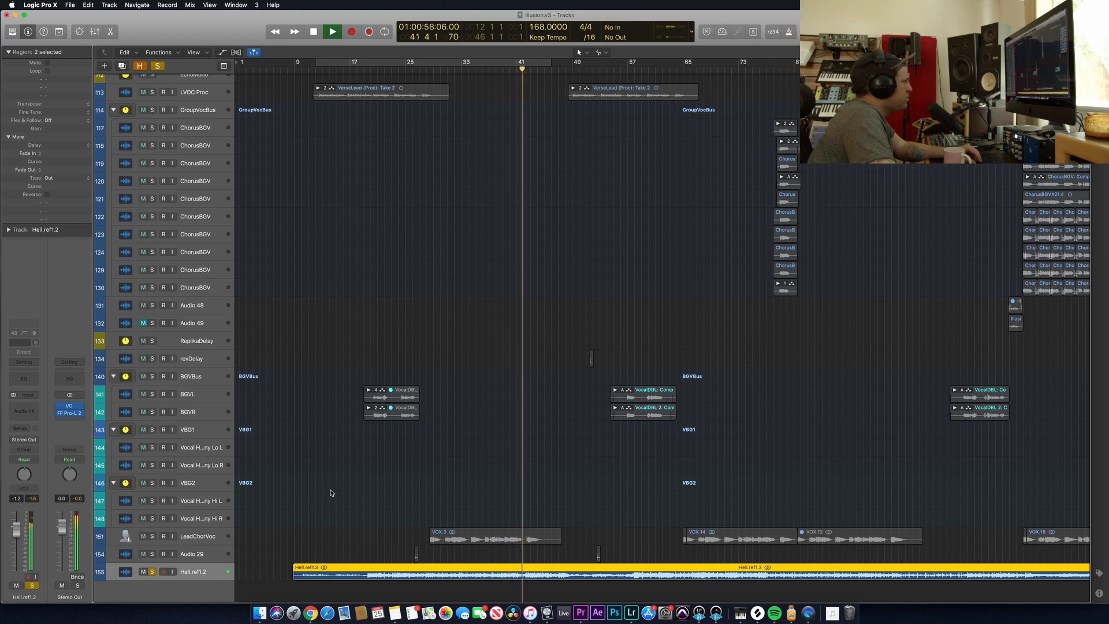
pyautogui.press('space')
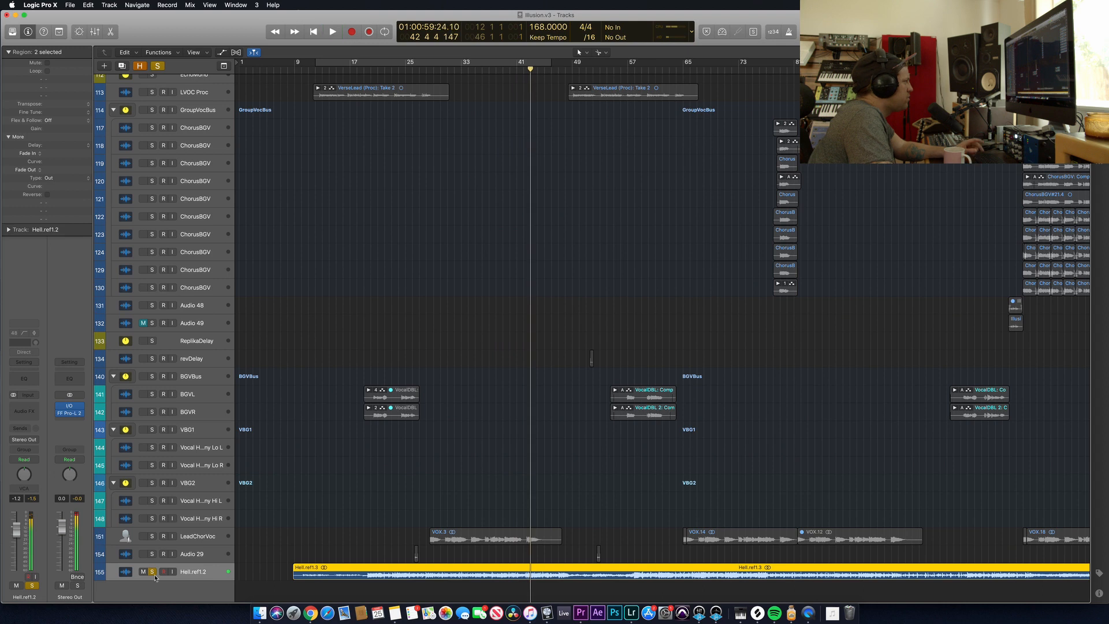
pyautogui.click(153, 572)
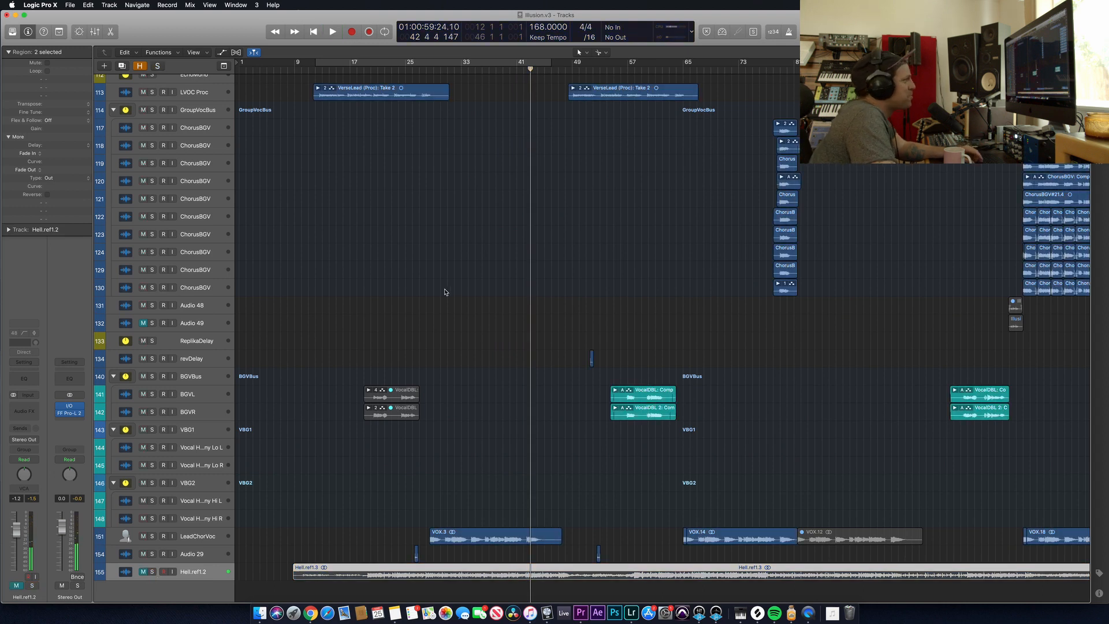
# Set the cycle range from bar 29 to bar 45 over the chorus drum regions.
pyautogui.scroll(20, 445, 292)
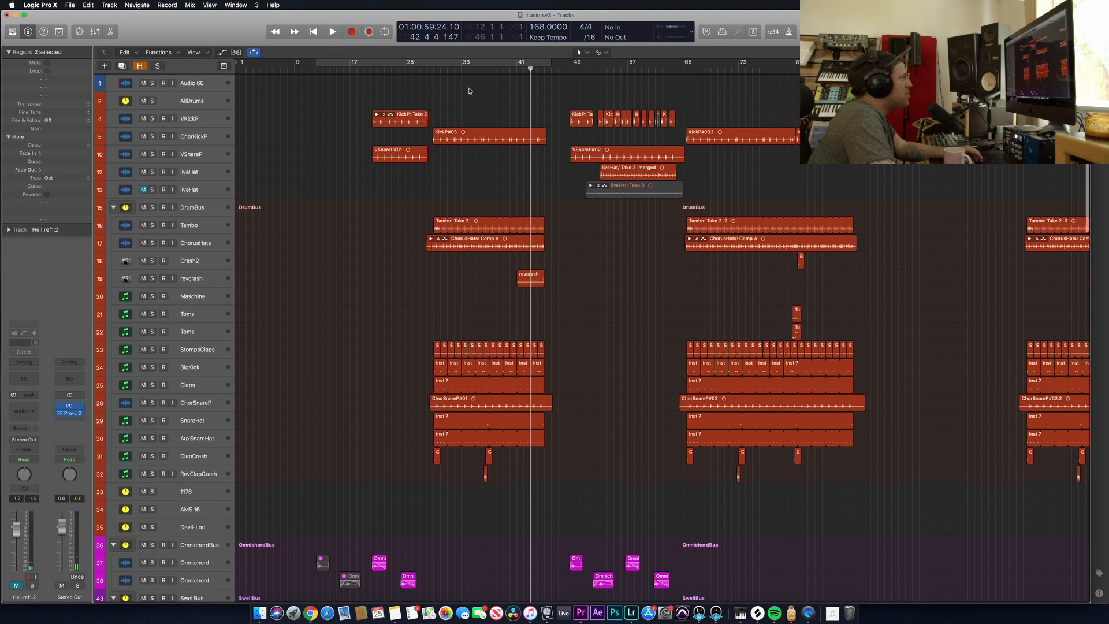
pyautogui.moveTo(434, 65); pyautogui.dragTo(544, 70)
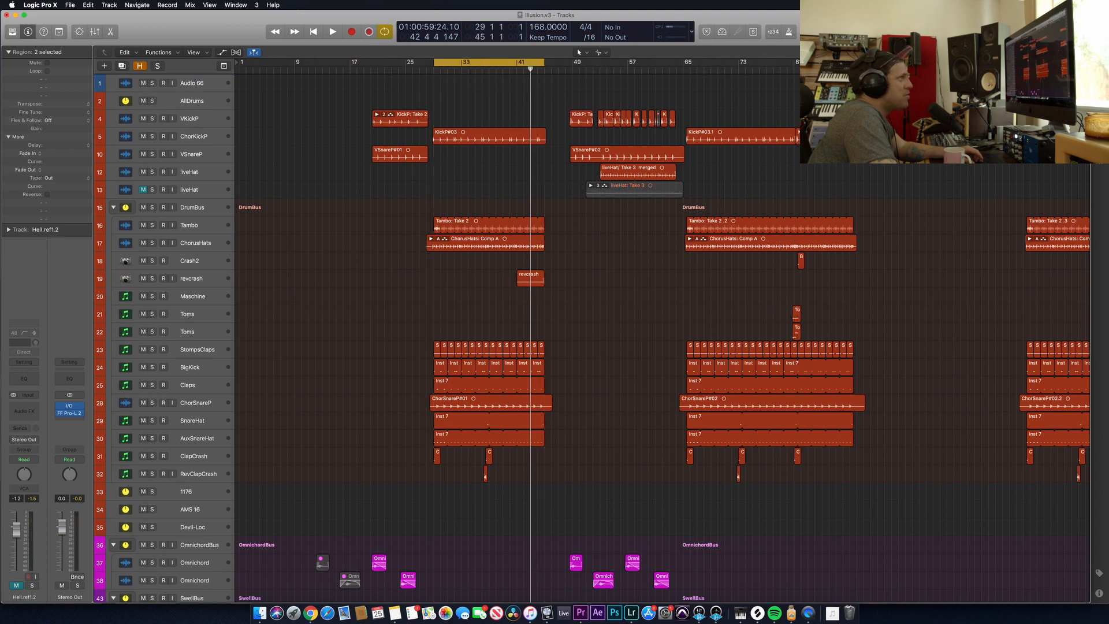
pyautogui.press('super+Right')
pyautogui.press('super+Right')
pyautogui.press('super+Right')
pyautogui.press('super+Right')
pyautogui.hscroll(-5, 509, 208)
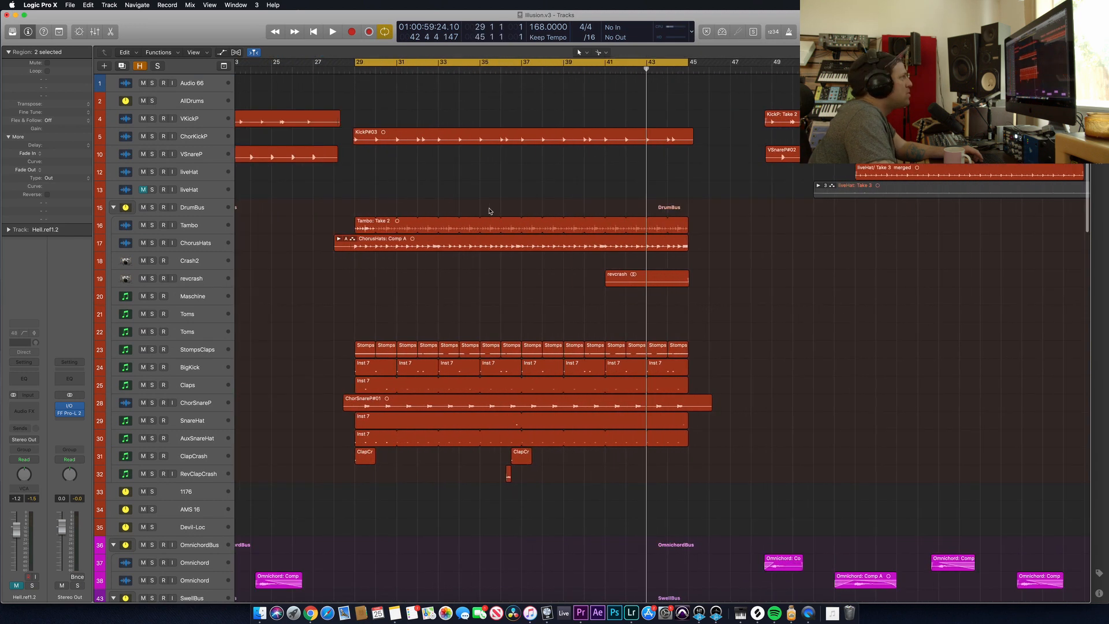
# Solo the AllDrums track and play the cycled chorus section.
pyautogui.click(180, 104)
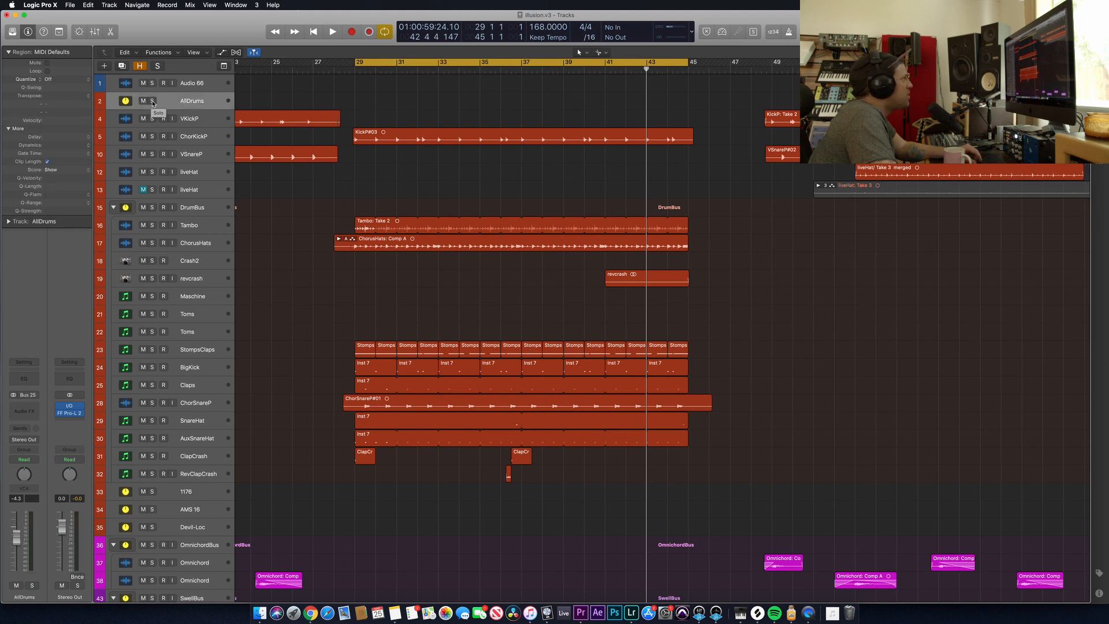
pyautogui.press('space')
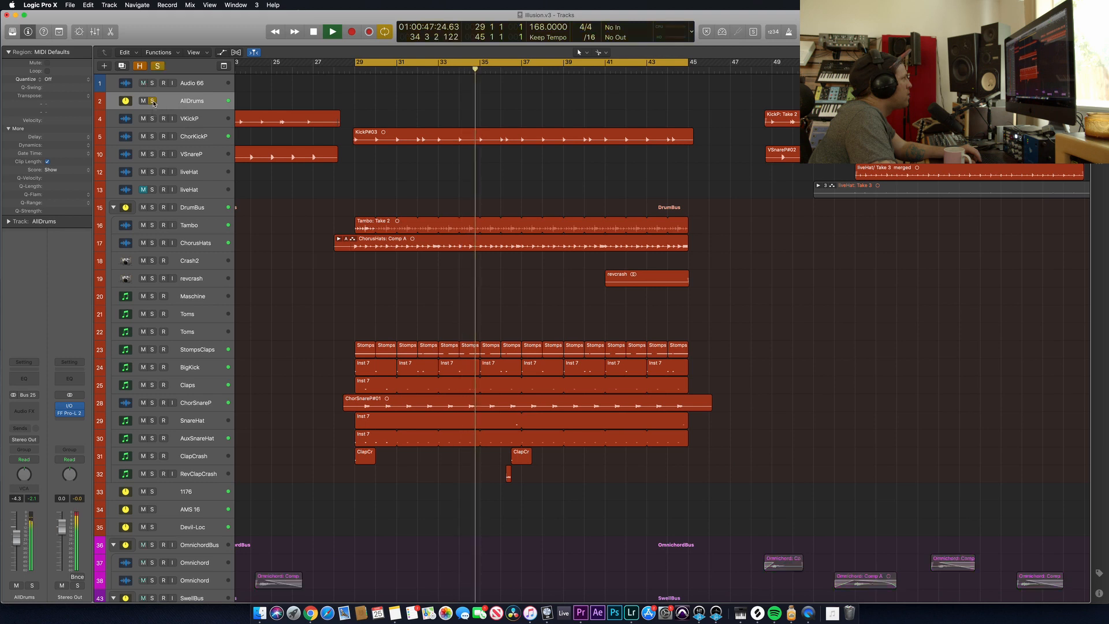
pyautogui.click(153, 101)
# Inspect the DrumBus track's Bus 18 send and open the Devil-Loc plug-in on its aux channel.
pyautogui.scroll(-3, 388, 179)
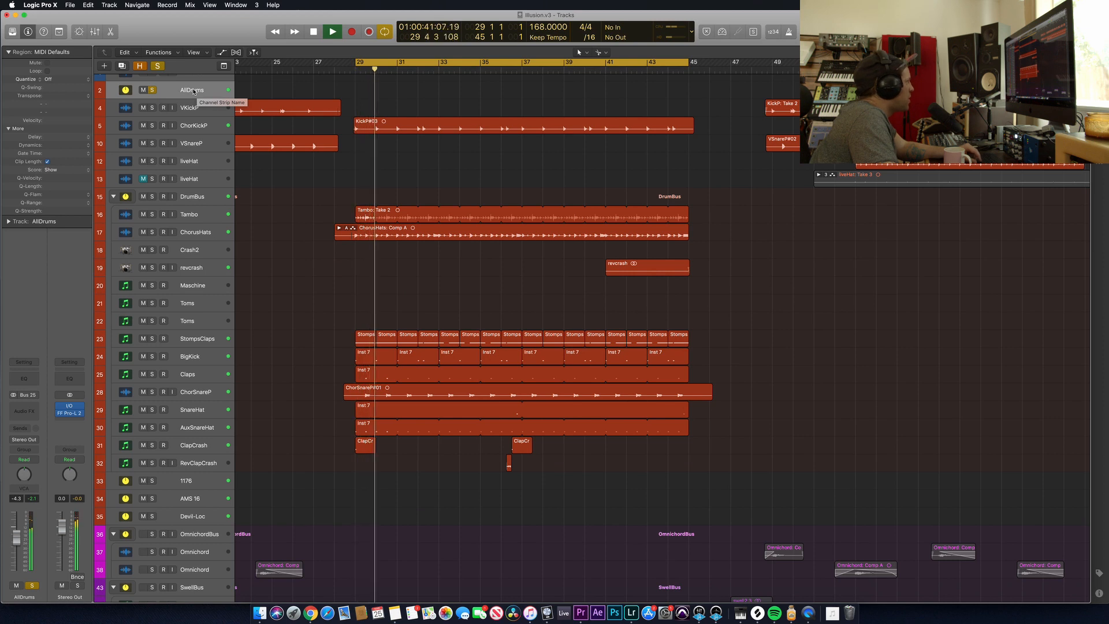
pyautogui.click(194, 197)
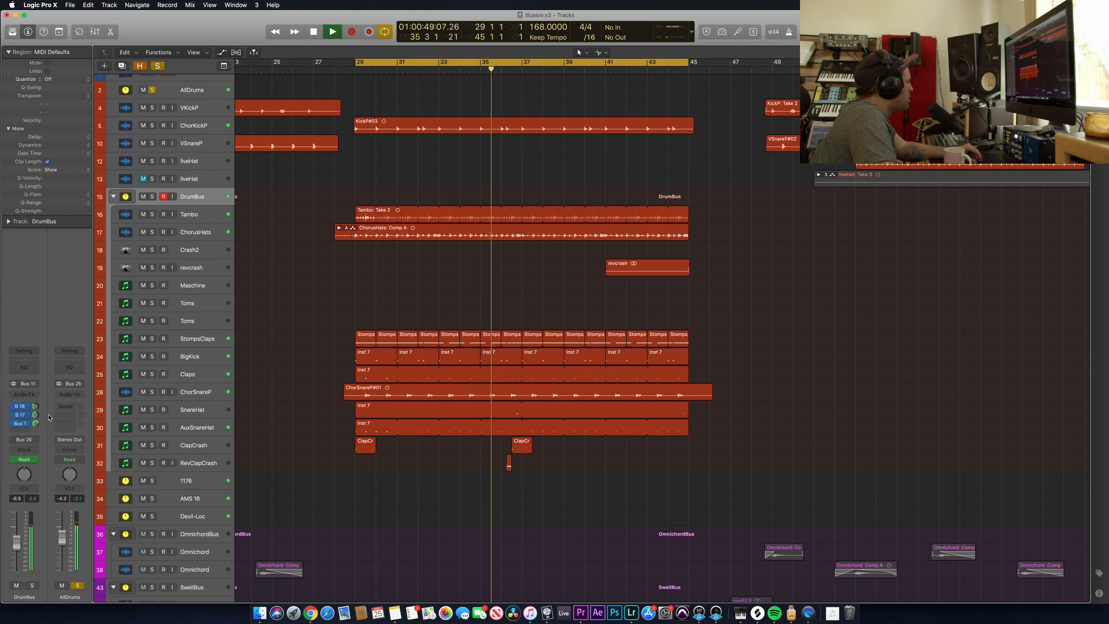
pyautogui.click(21, 406)
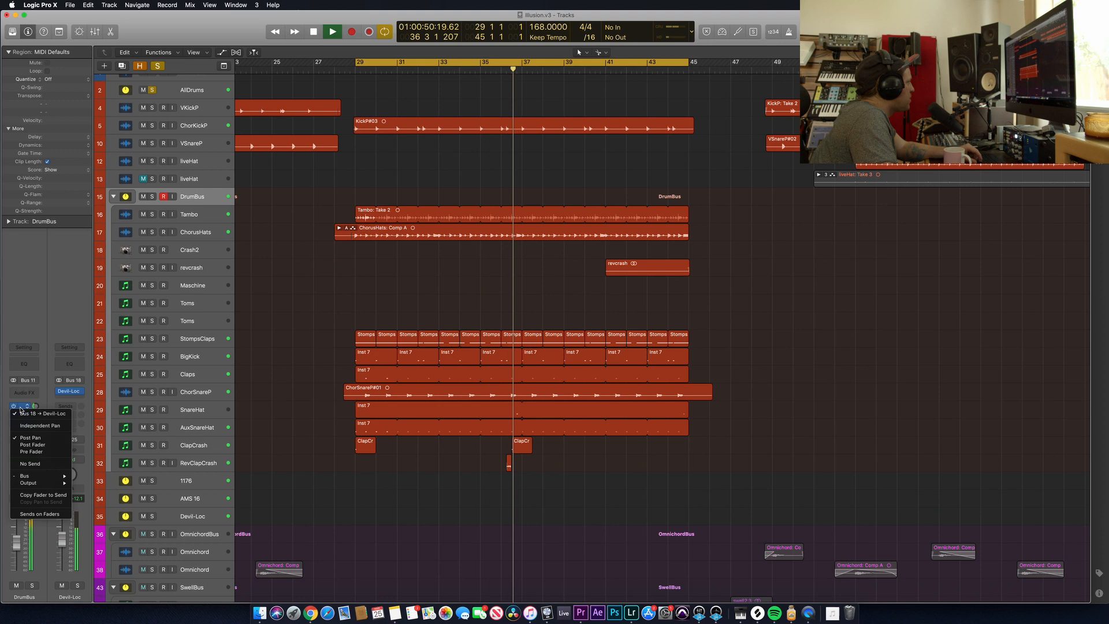
pyautogui.click(68, 393)
pyautogui.click(70, 392)
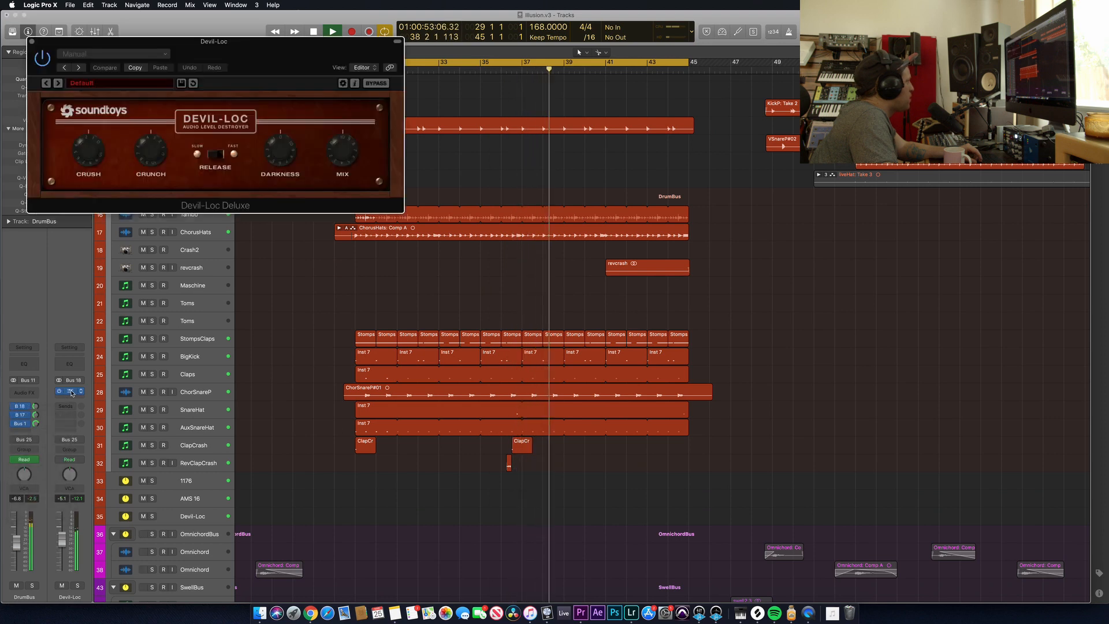
# Open the UAD 1176 limiter on the DrumBus's Bus 17 aux and place its window below Devil-Loc.
pyautogui.click(19, 416)
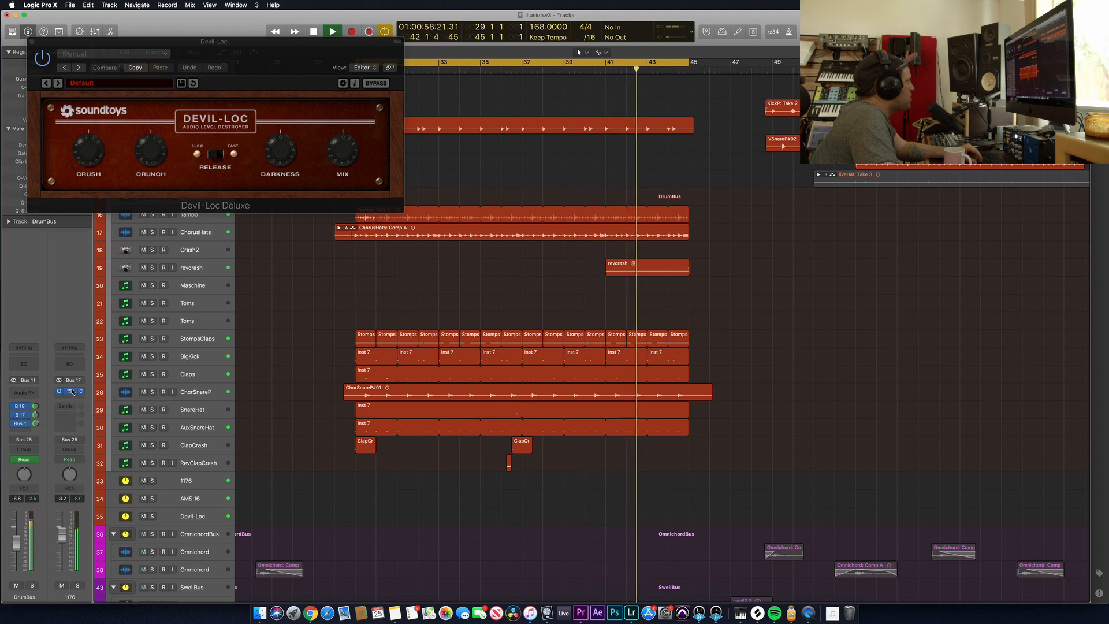
pyautogui.click(70, 392)
pyautogui.moveTo(282, 68); pyautogui.dragTo(297, 227)
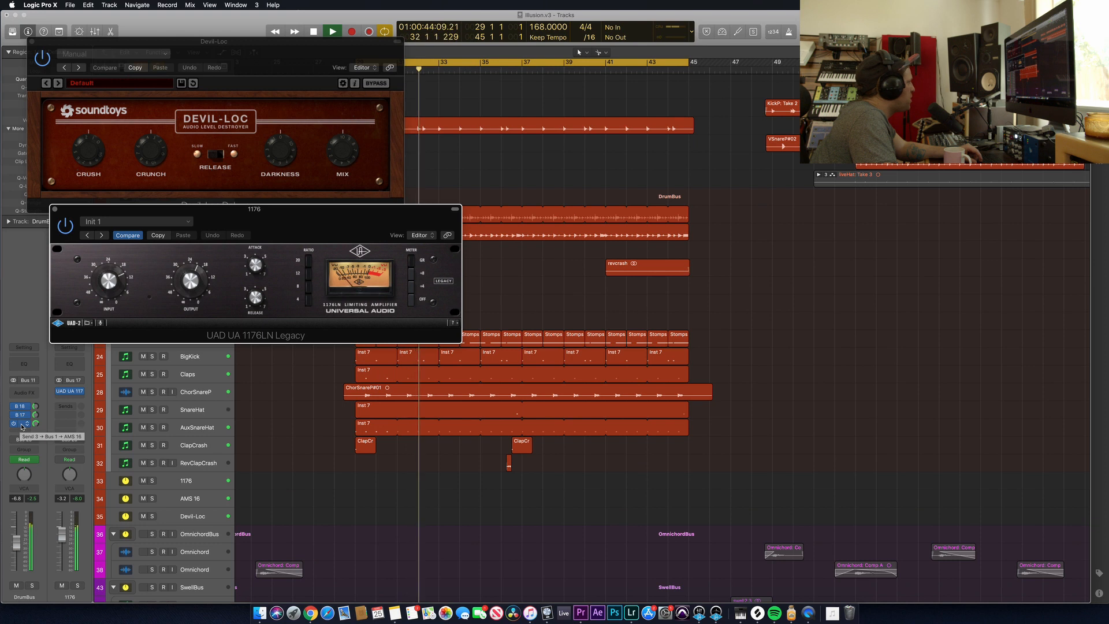
# Open the UAD AMS RMX16 reverb on the DrumBus's Bus 1 aux and move its window clear of the others.
pyautogui.click(22, 426)
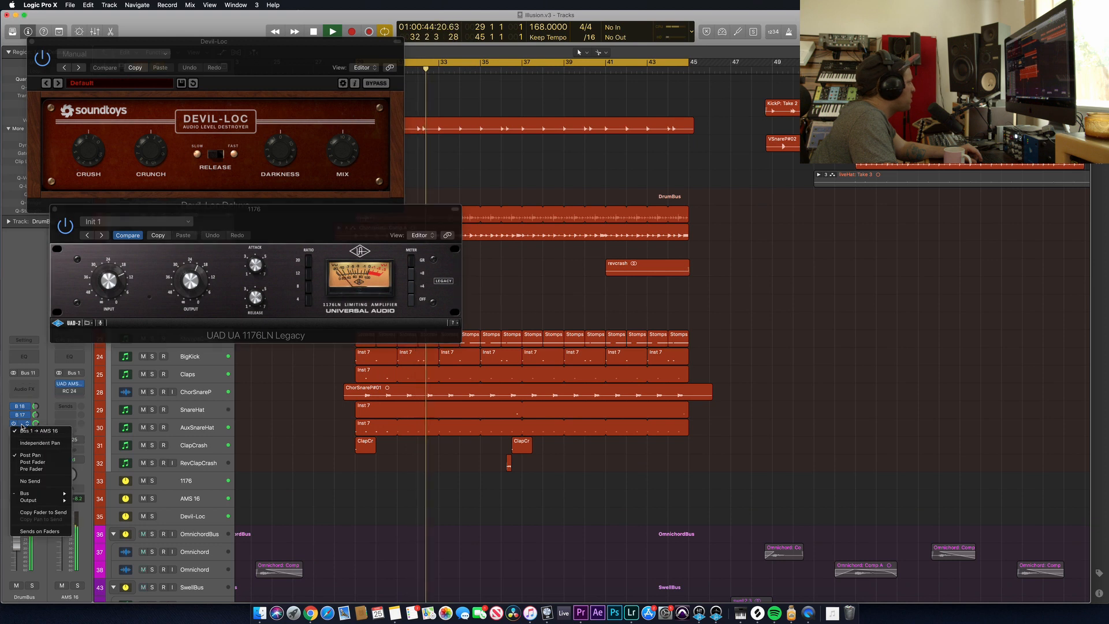
pyautogui.click(72, 385)
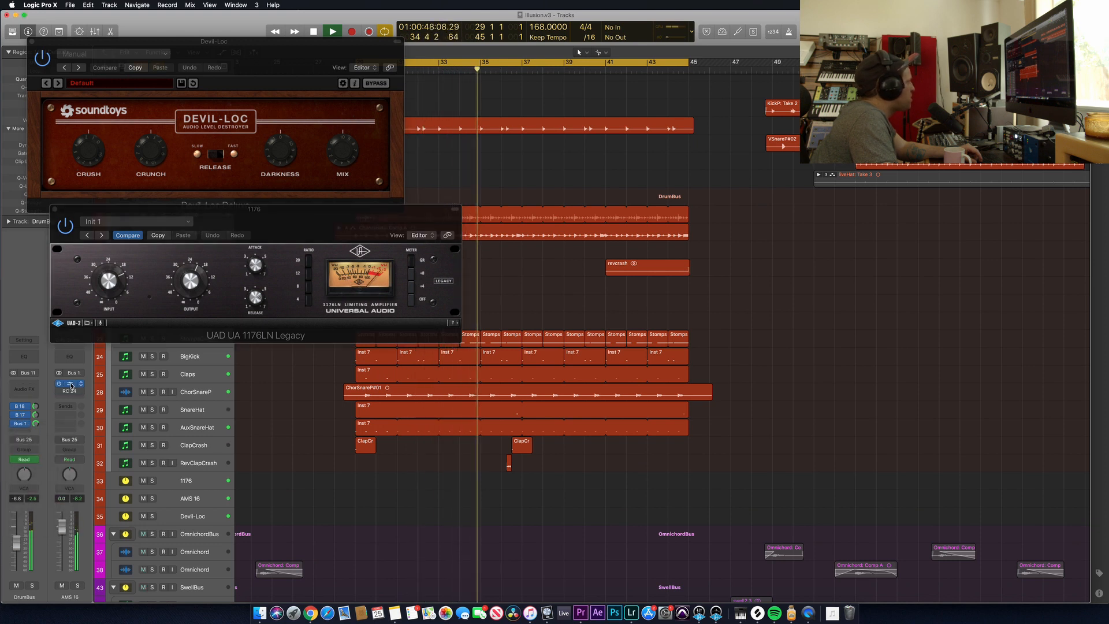
pyautogui.click(70, 385)
pyautogui.moveTo(122, 48); pyautogui.dragTo(232, 174)
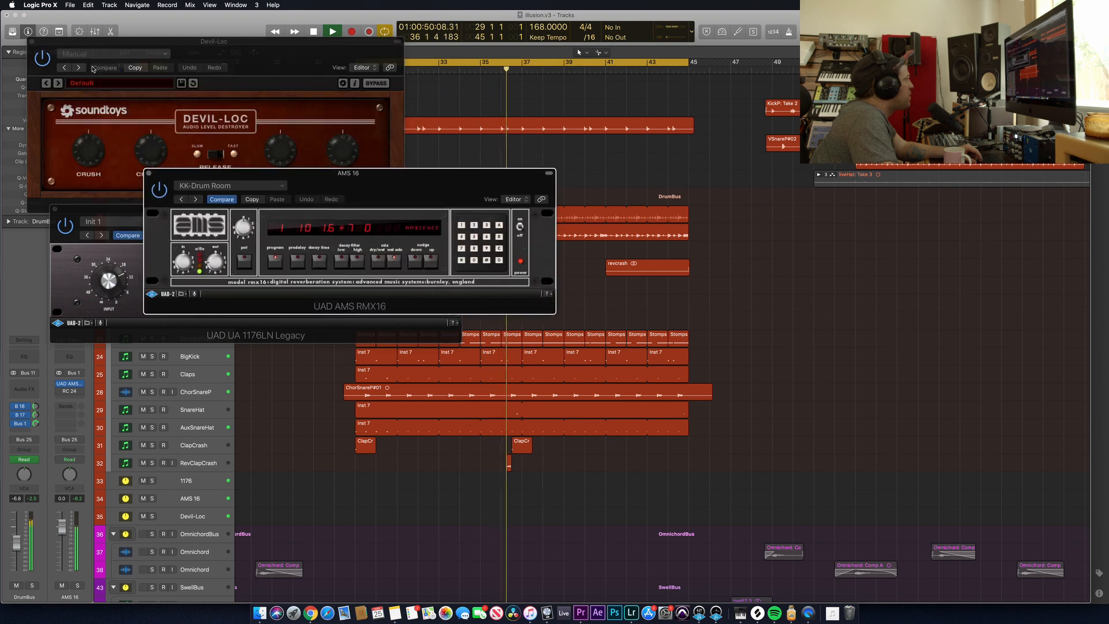
# Close the Devil-Loc and 1176 plug-in windows and stop playback.
pyautogui.click(33, 41)
pyautogui.click(92, 210)
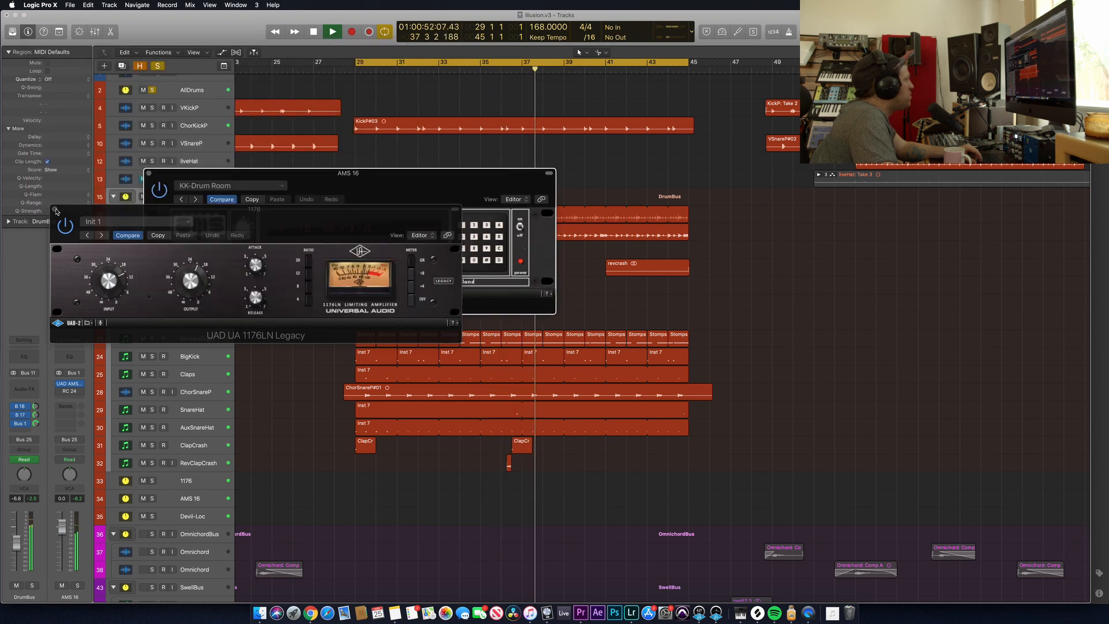
pyautogui.click(54, 209)
pyautogui.press('space')
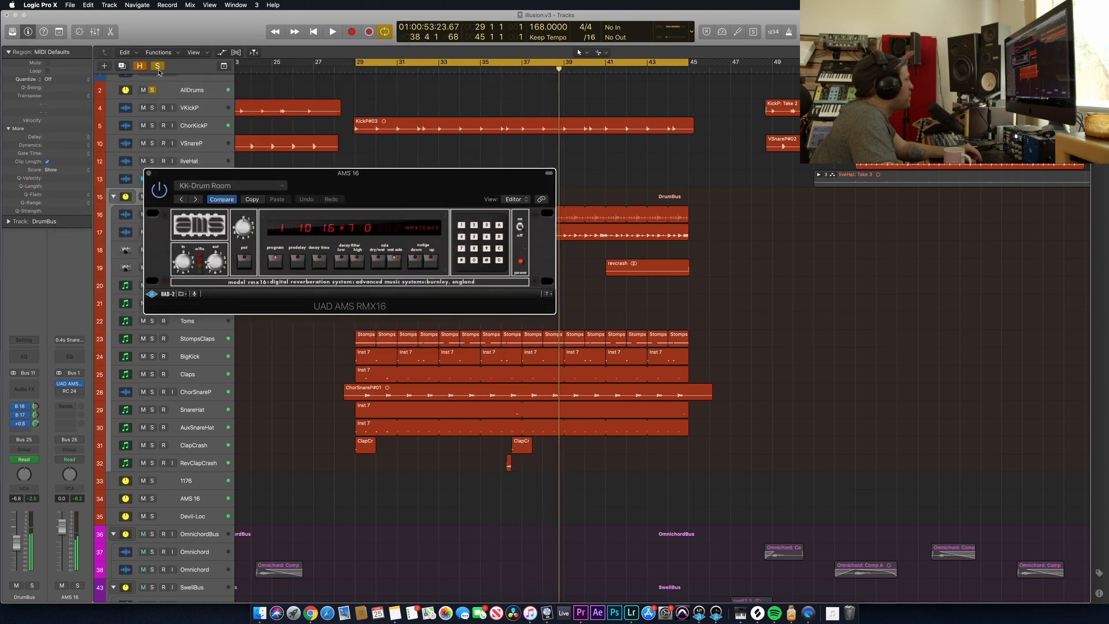
# Clear the AllDrums solo, solo the AMS 16 aux and play it, moving the reverb window to the middle of the arrangement.
pyautogui.click(159, 67)
pyautogui.click(81, 586)
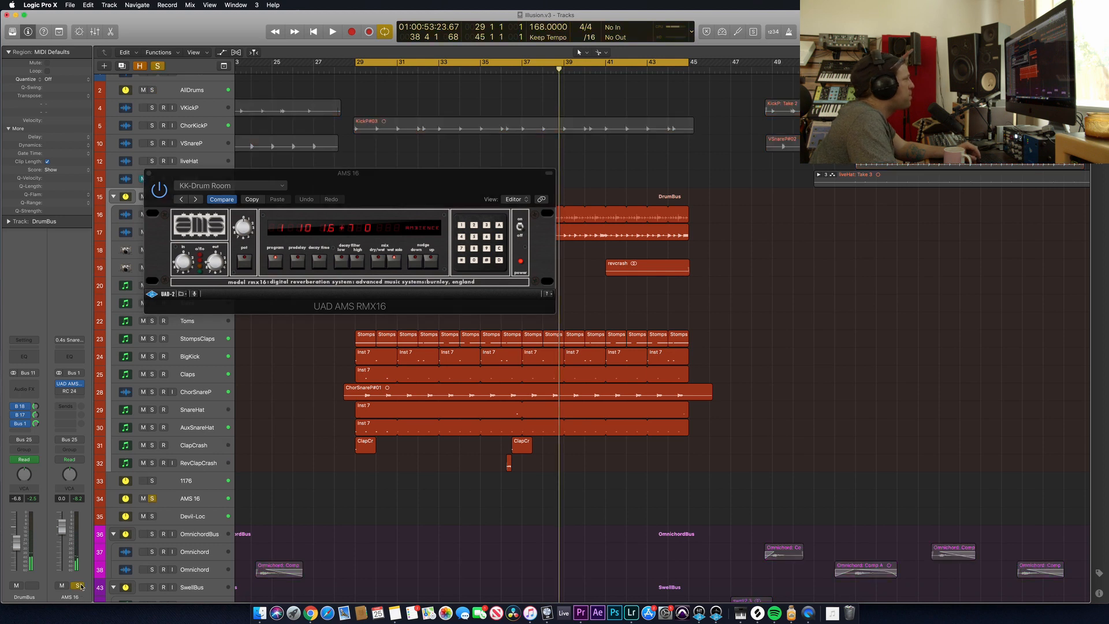
pyautogui.press('space')
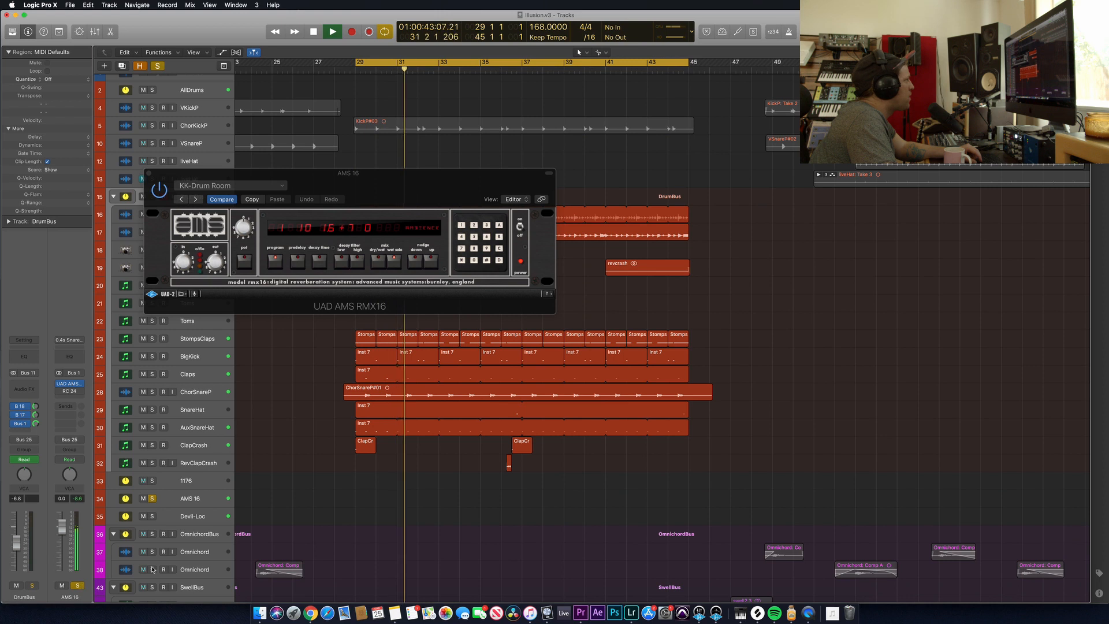
pyautogui.moveTo(383, 305); pyautogui.dragTo(555, 408)
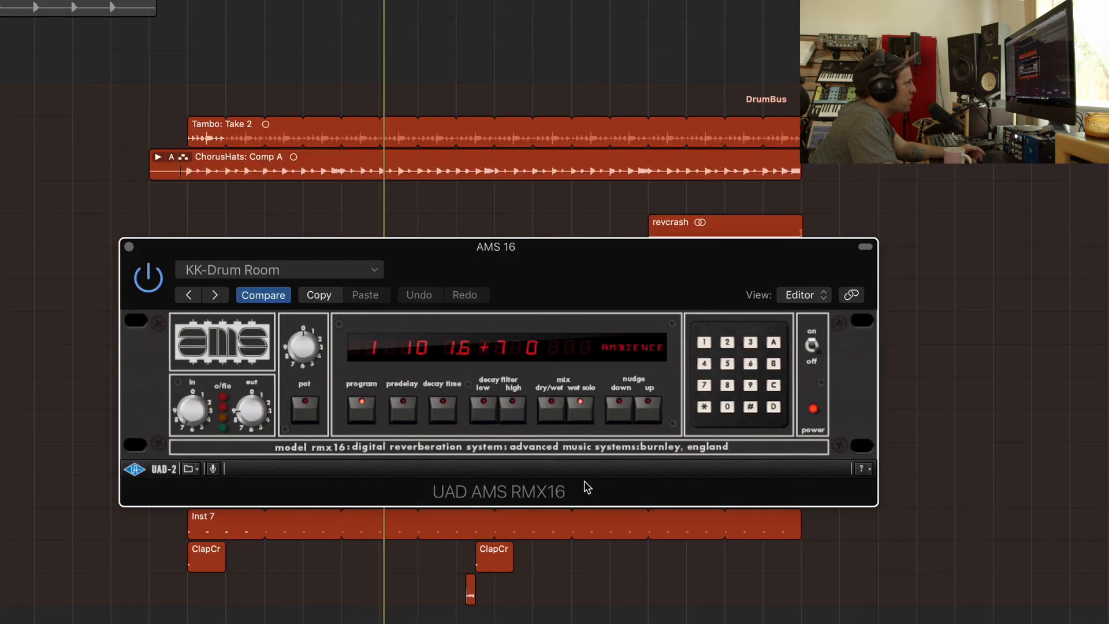
pyautogui.moveTo(586, 487); pyautogui.dragTo(593, 507)
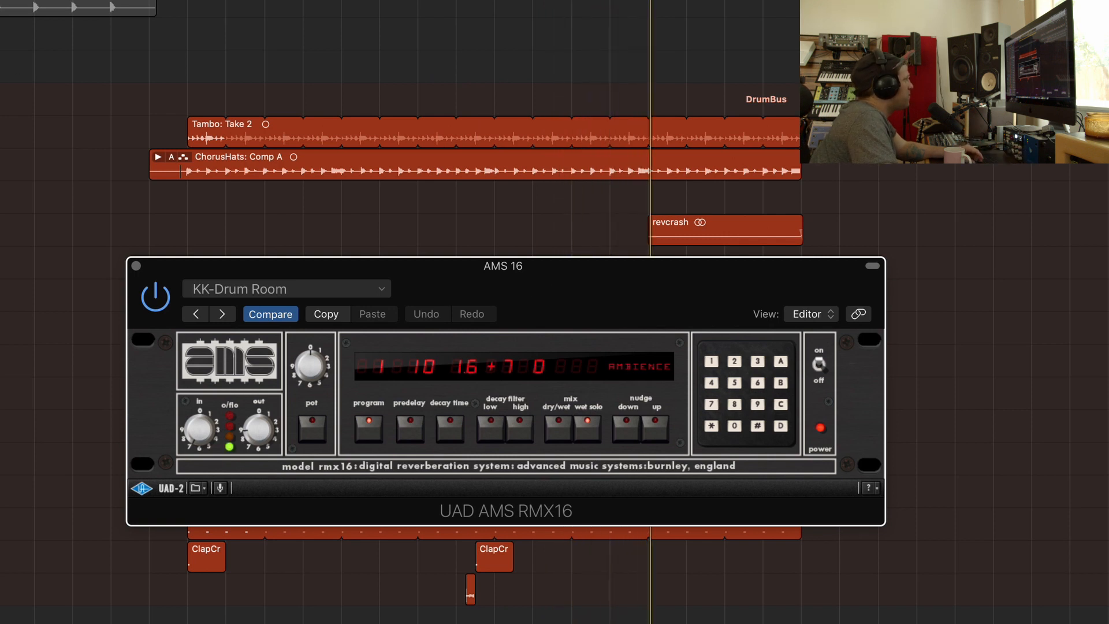
# Solo AllDrums alongside the AMS 16 aux to hear the drums with the reverb, and stop playback.
pyautogui.click(1, 96)
pyautogui.scroll(1, 402, 312)
pyautogui.scroll(-1, 403, 312)
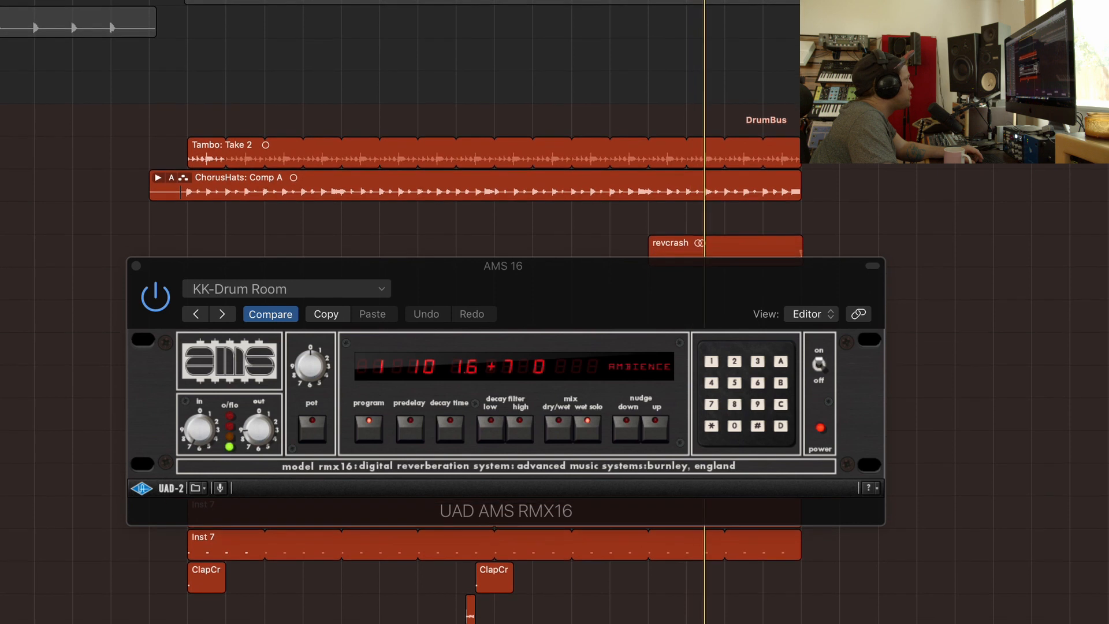
pyautogui.click(1, 21)
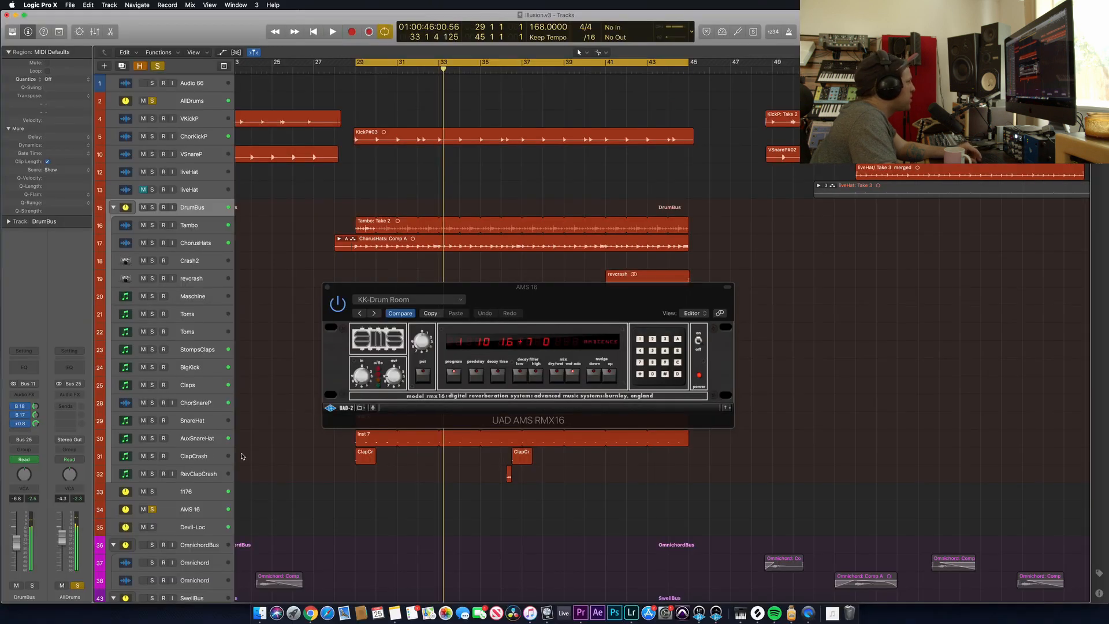
# Clear the existing solos and solo only the ClapCrash track.
pyautogui.click(197, 458)
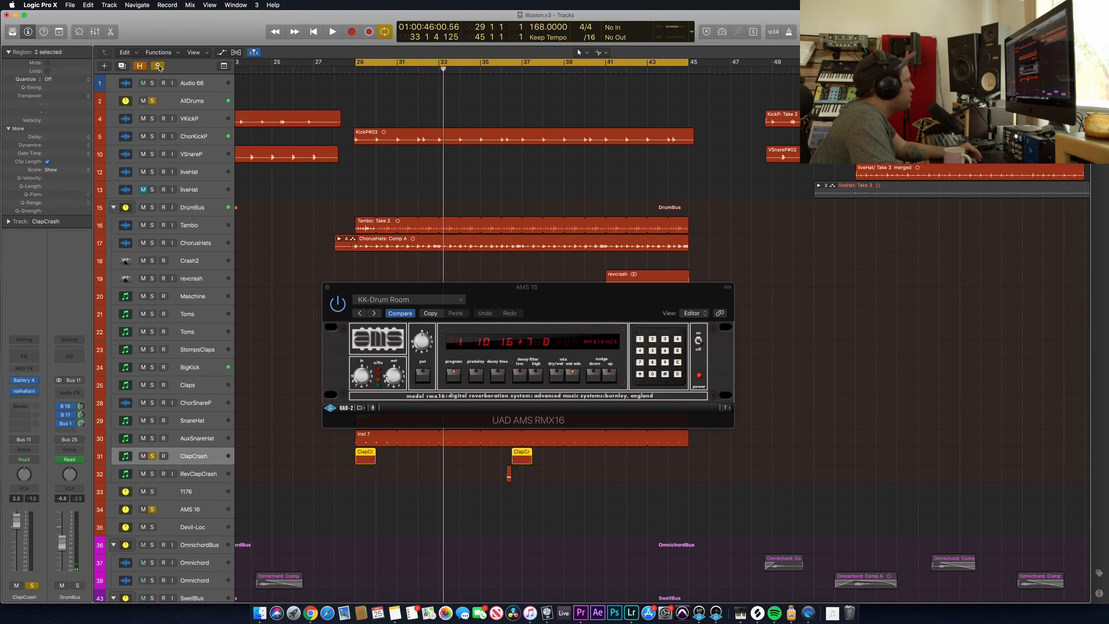
pyautogui.click(152, 456)
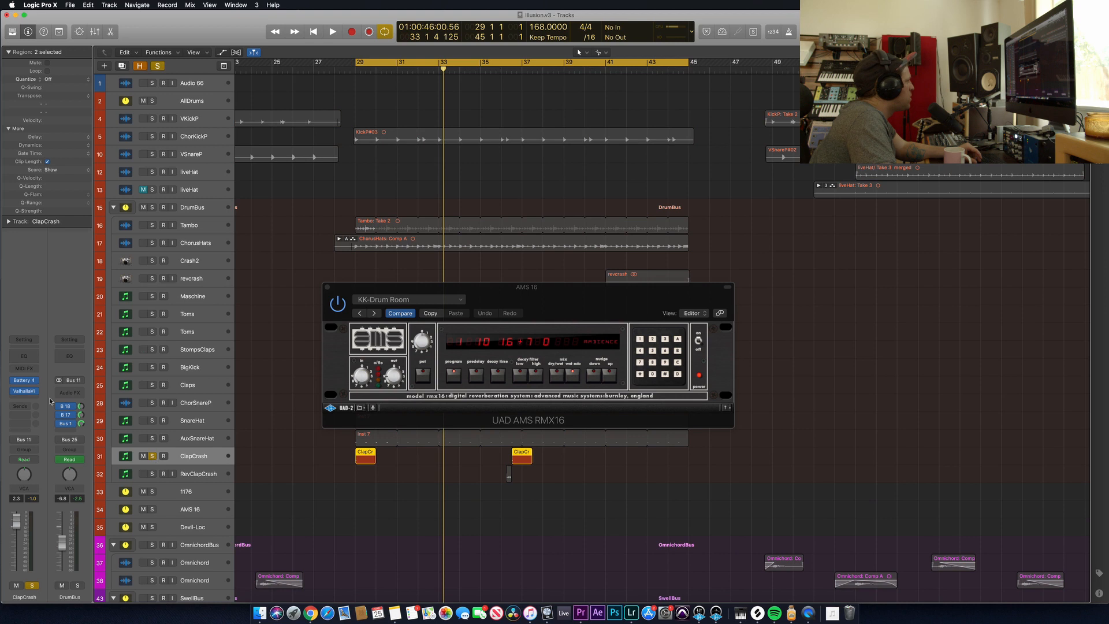
# Review the ClapCrash track's ValhallaVintageVerb settings during playback and close both open plug-in windows.
pyautogui.click(23, 393)
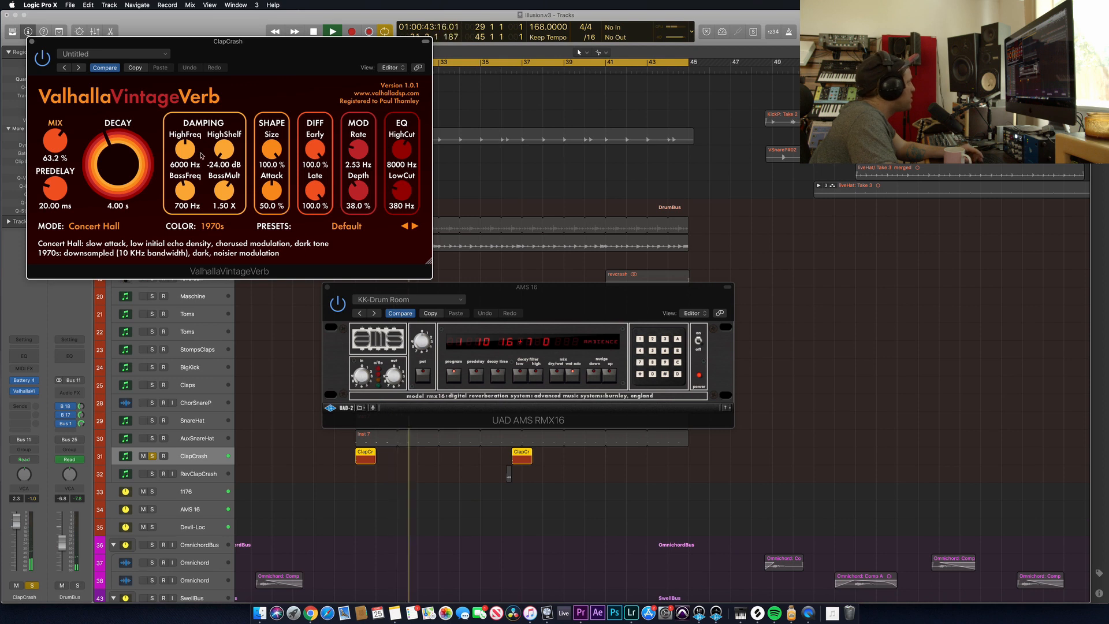
pyautogui.click(32, 42)
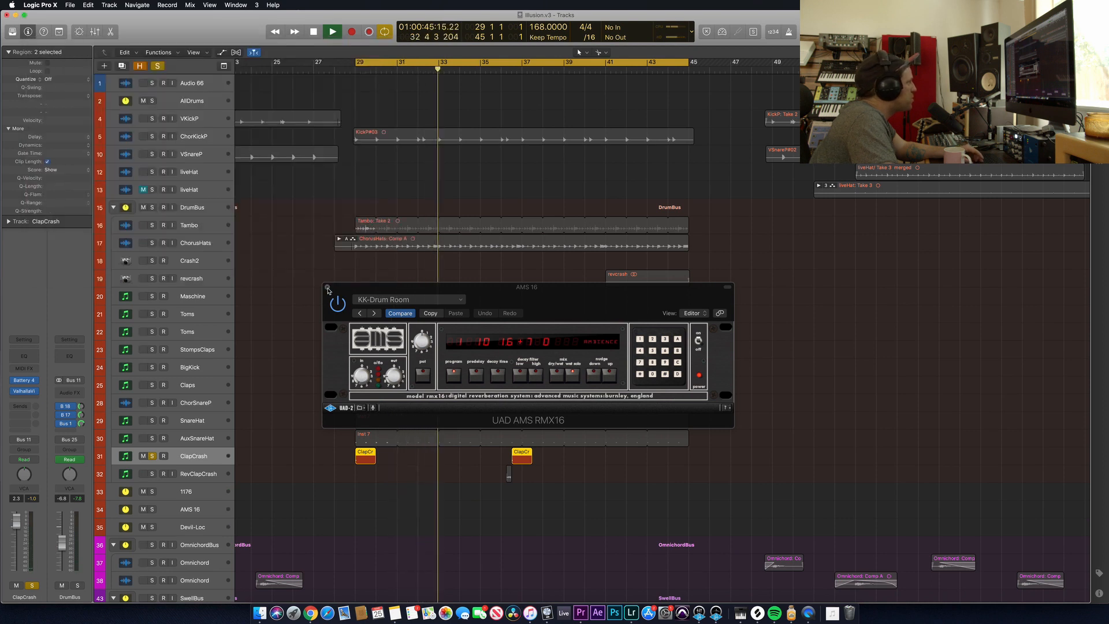
pyautogui.click(328, 288)
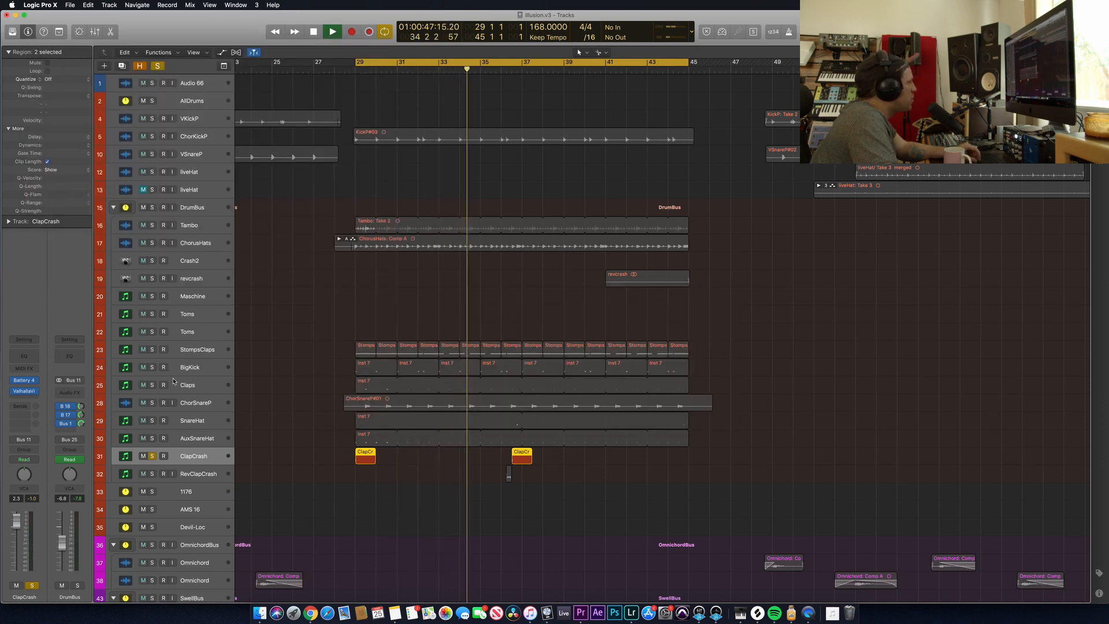
# Solo RevClapCrash together with ClapCrash, turn off cycling and play both from just before bar 36.
pyautogui.press('space')
pyautogui.click(151, 456)
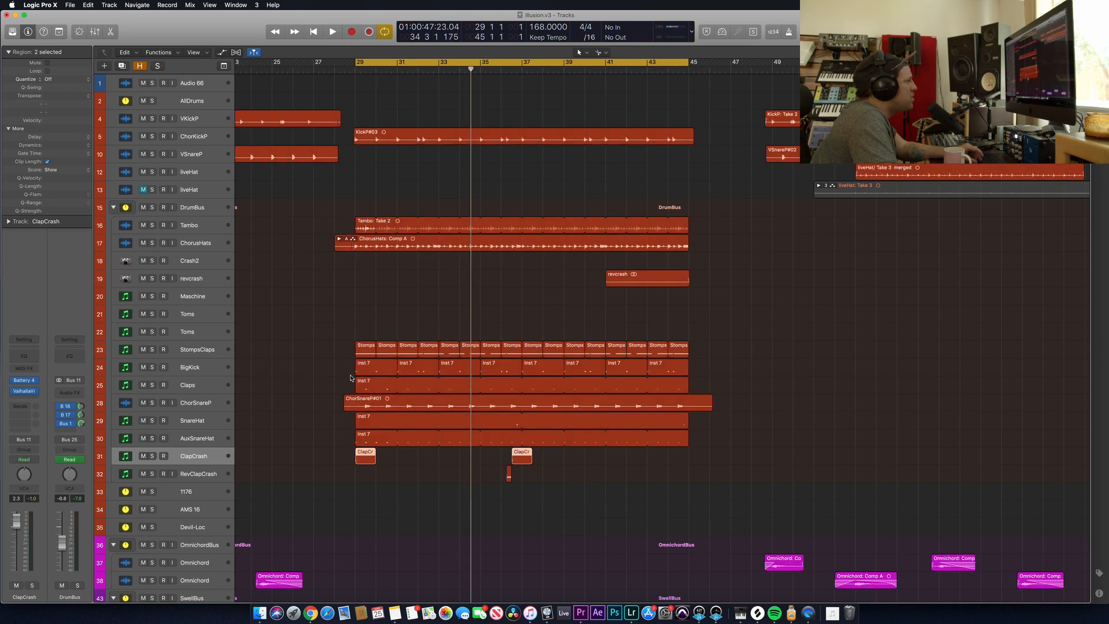
pyautogui.scroll(-1, 376, 380)
pyautogui.click(505, 67)
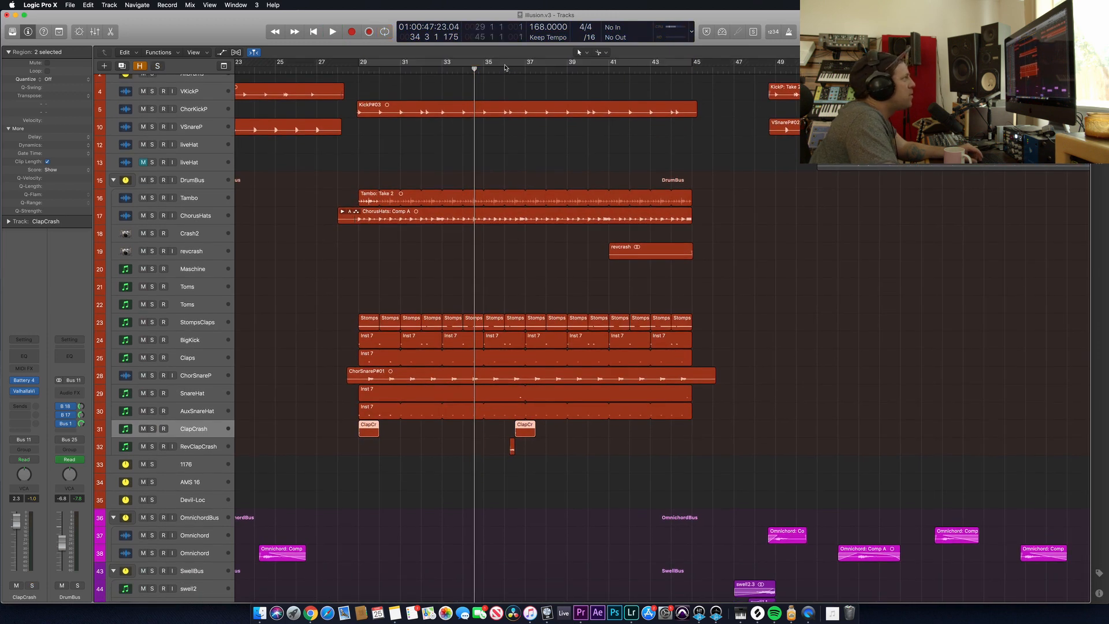
pyautogui.click(500, 68)
pyautogui.click(152, 447)
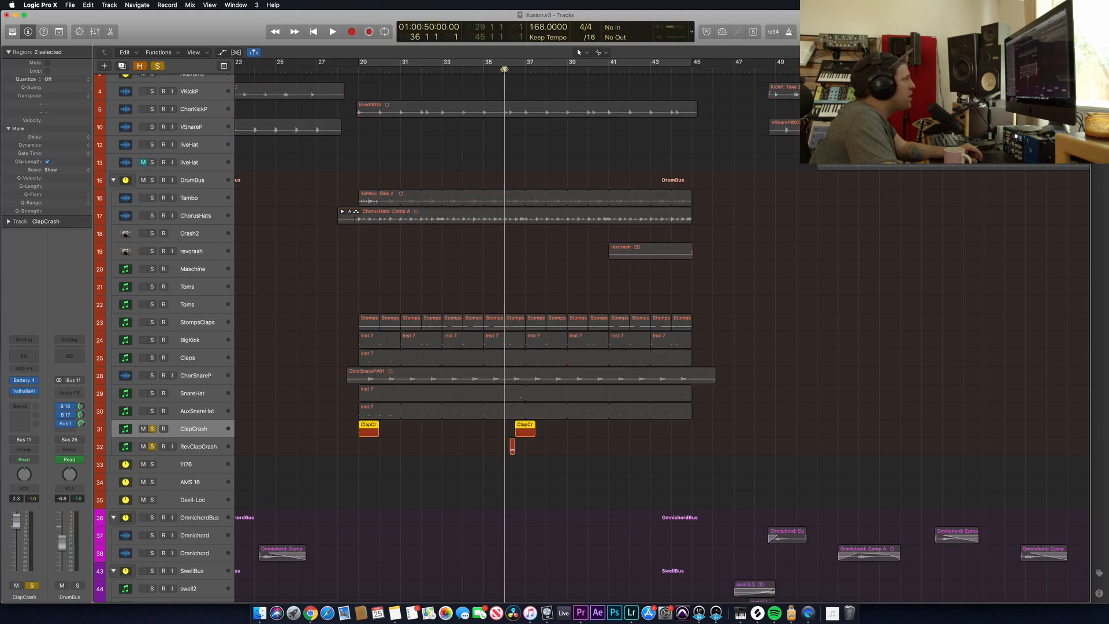
pyautogui.moveTo(505, 69); pyautogui.dragTo(499, 70)
pyautogui.press('space')
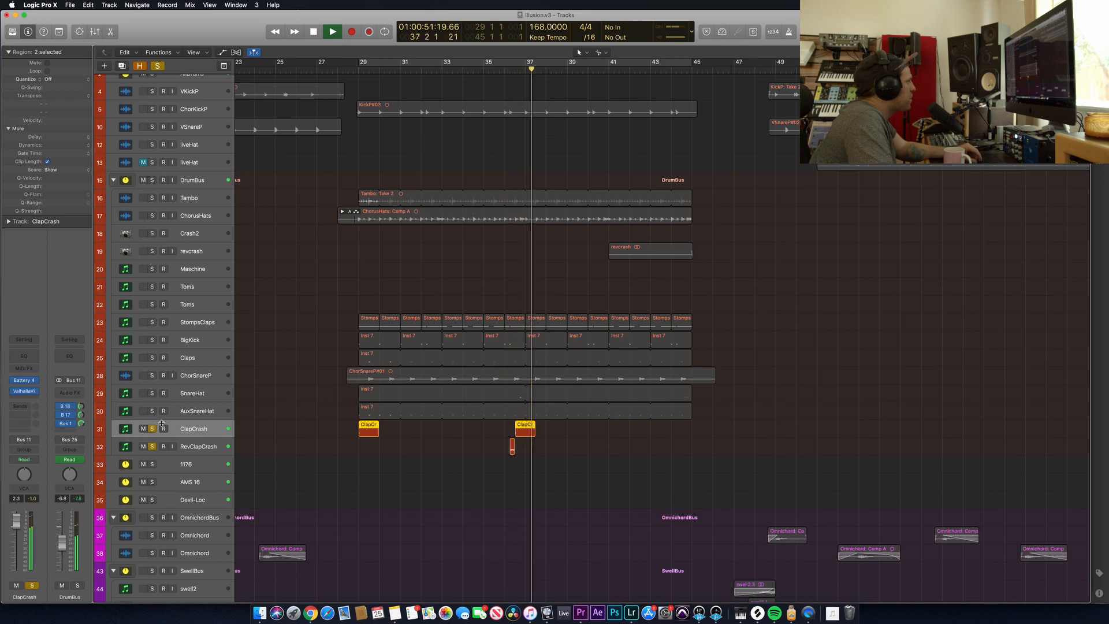
# Clear the RevClapCrash and ClapCrash solos, re-enable cycling, replay the full mix from about bar 35 and stop playback.
pyautogui.click(152, 446)
pyautogui.click(152, 429)
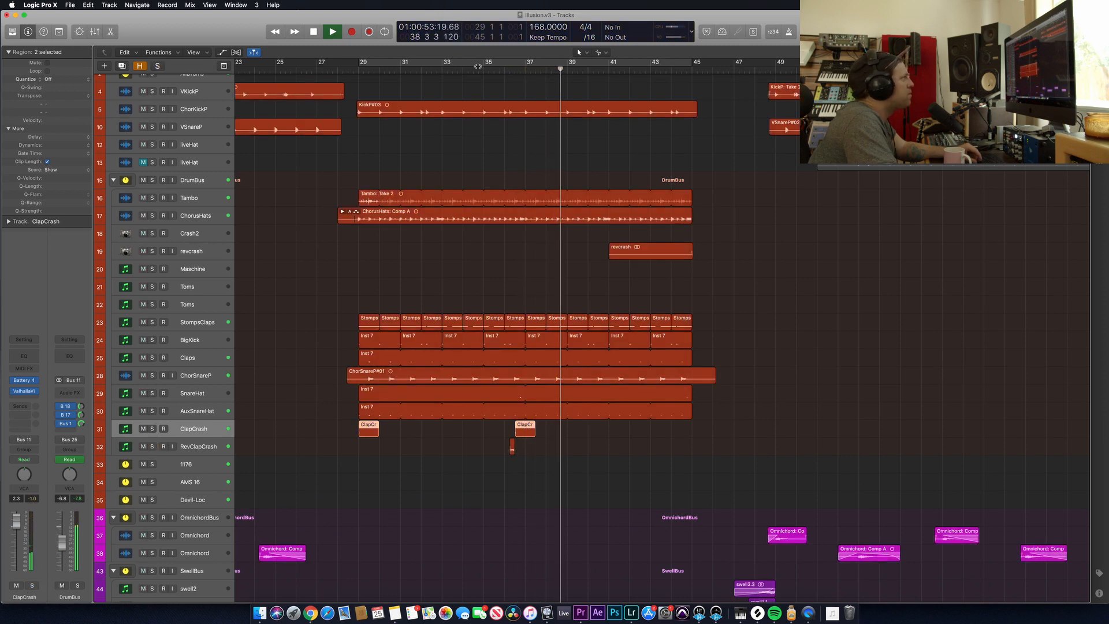
pyautogui.press('c')
pyautogui.click(490, 69)
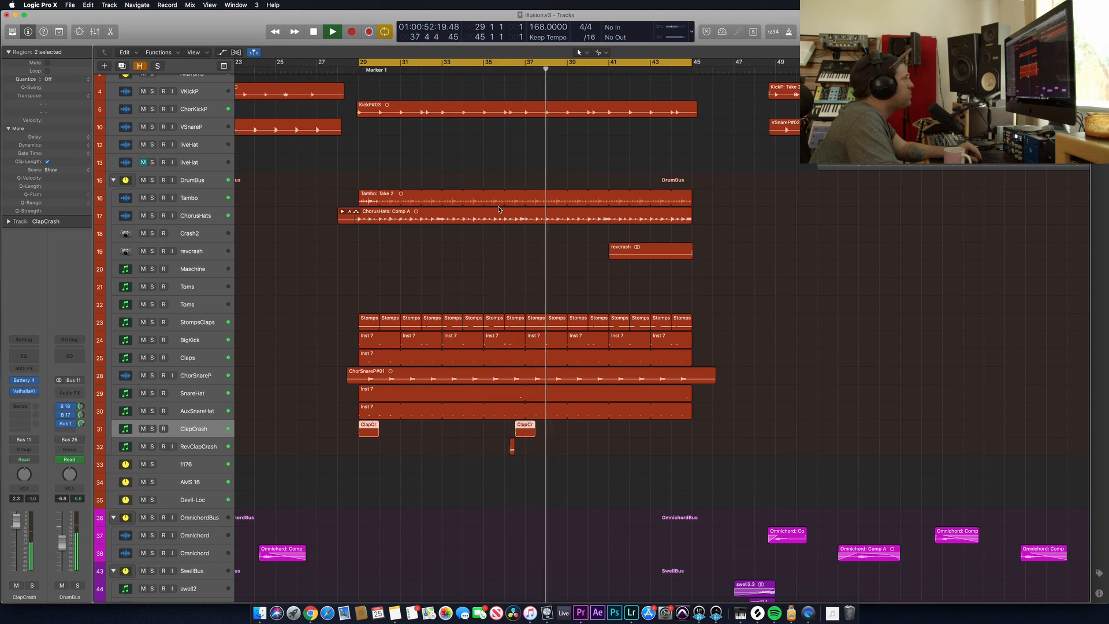
pyautogui.press('space')
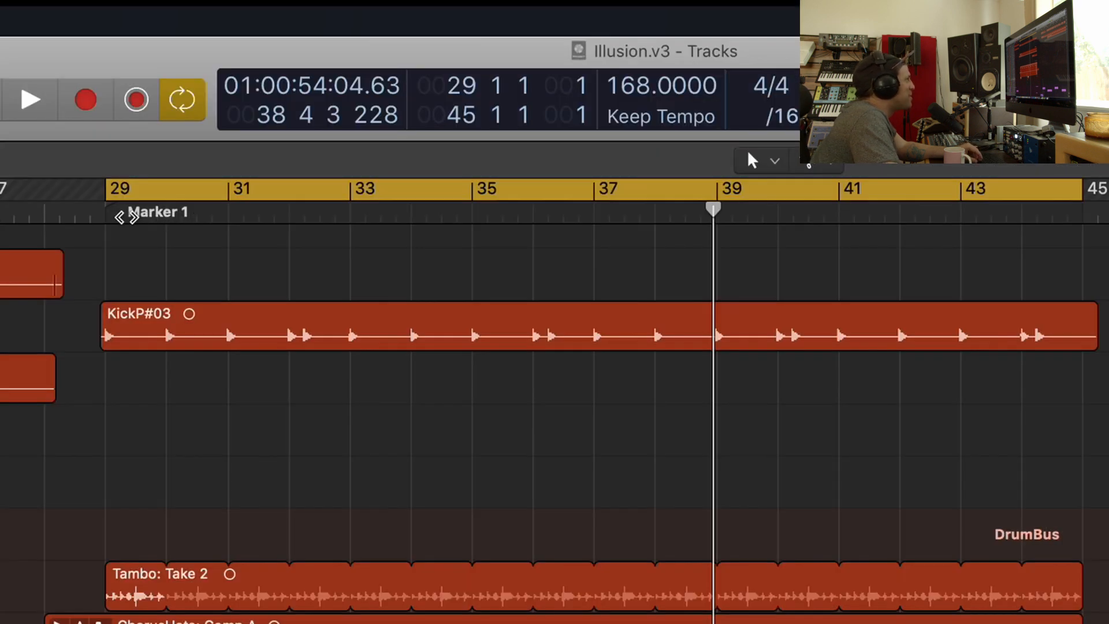
# Place the playhead in turn at bars 29, 35 and 39 and return it to bar 29 to point out the chorus sections.
pyautogui.click(112, 213)
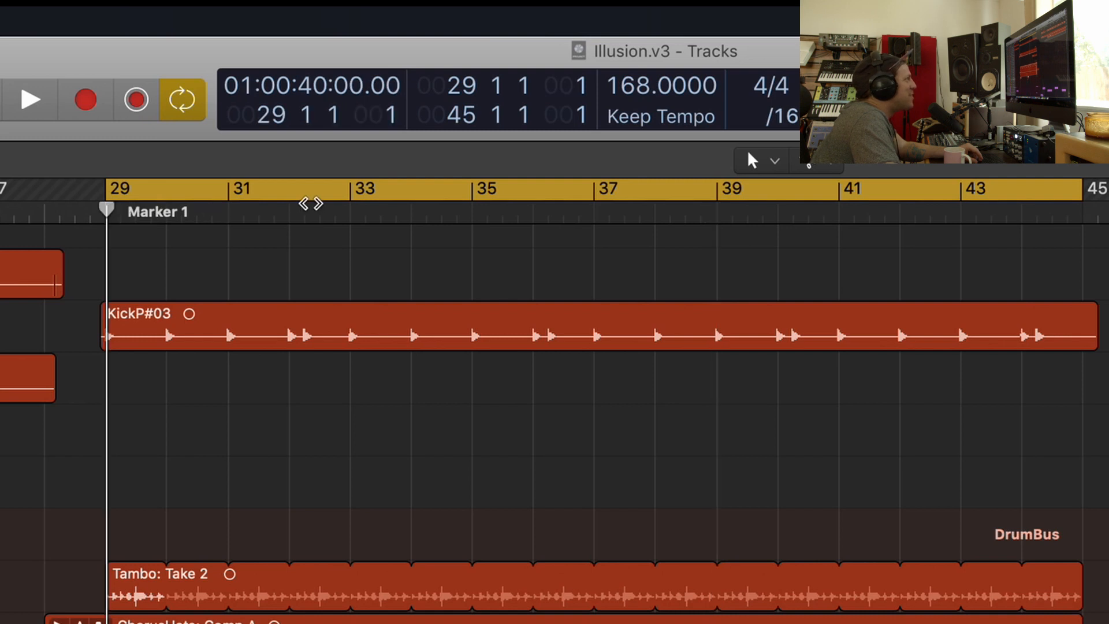
pyautogui.click(352, 211)
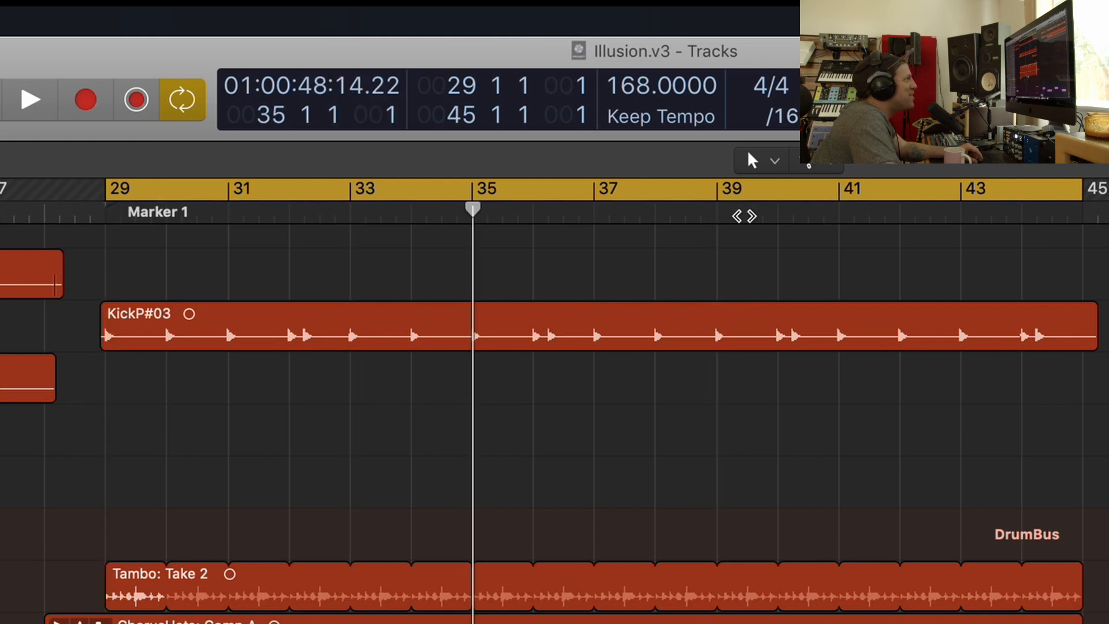
pyautogui.click(720, 216)
pyautogui.click(134, 211)
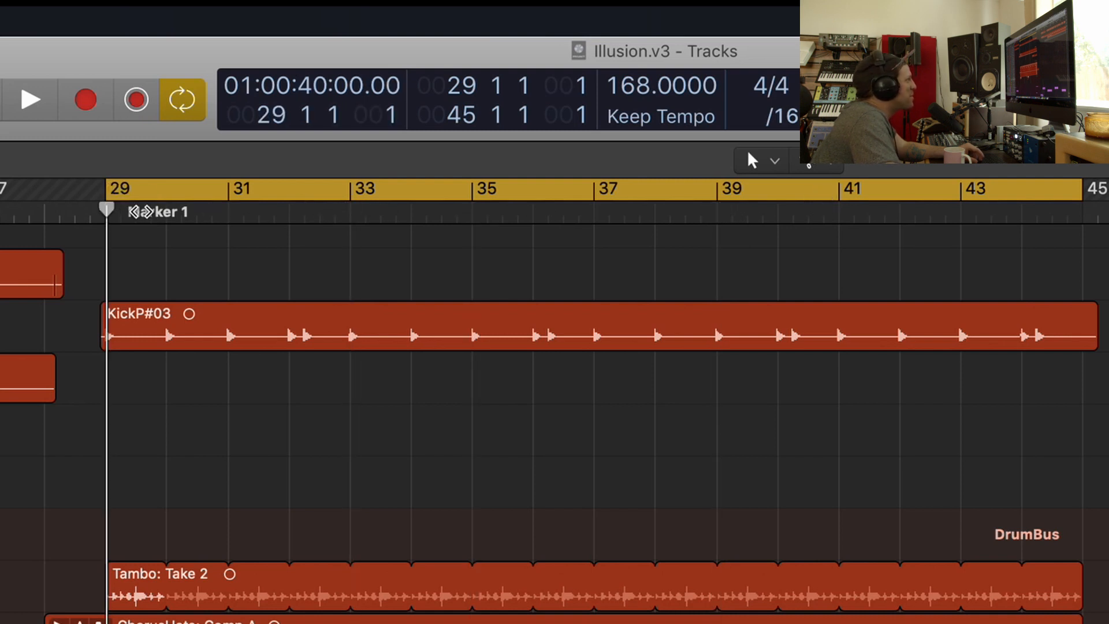
pyautogui.scroll(-2, 484, 269)
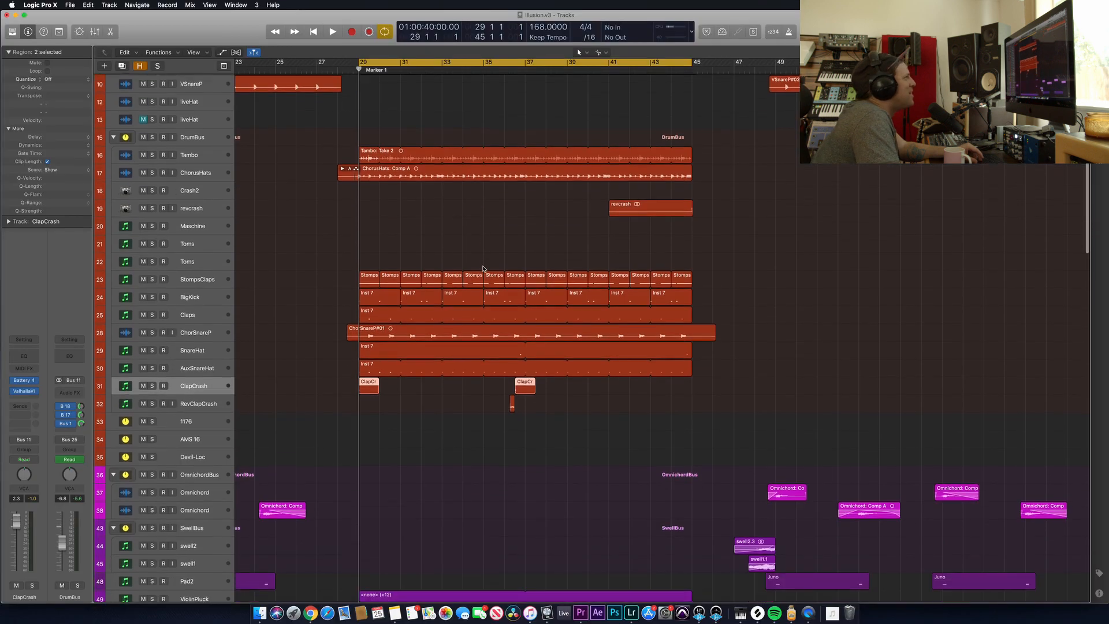
pyautogui.scroll(3, 414, 211)
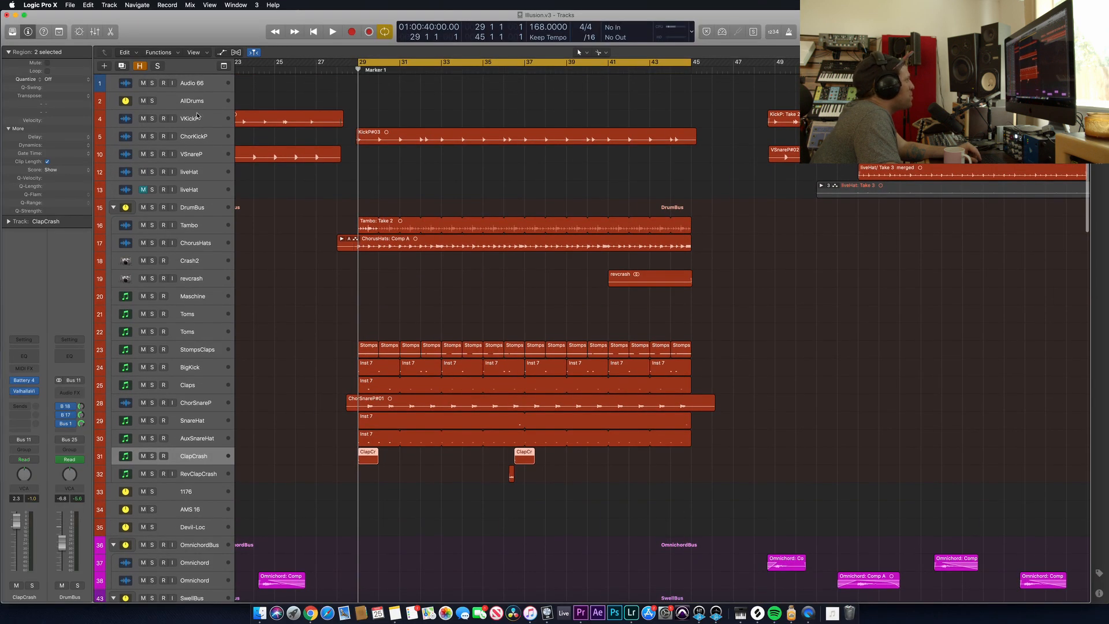
# Solo AllDrums and the ChorusHats track and play the chorus from bar 29.
pyautogui.click(152, 100)
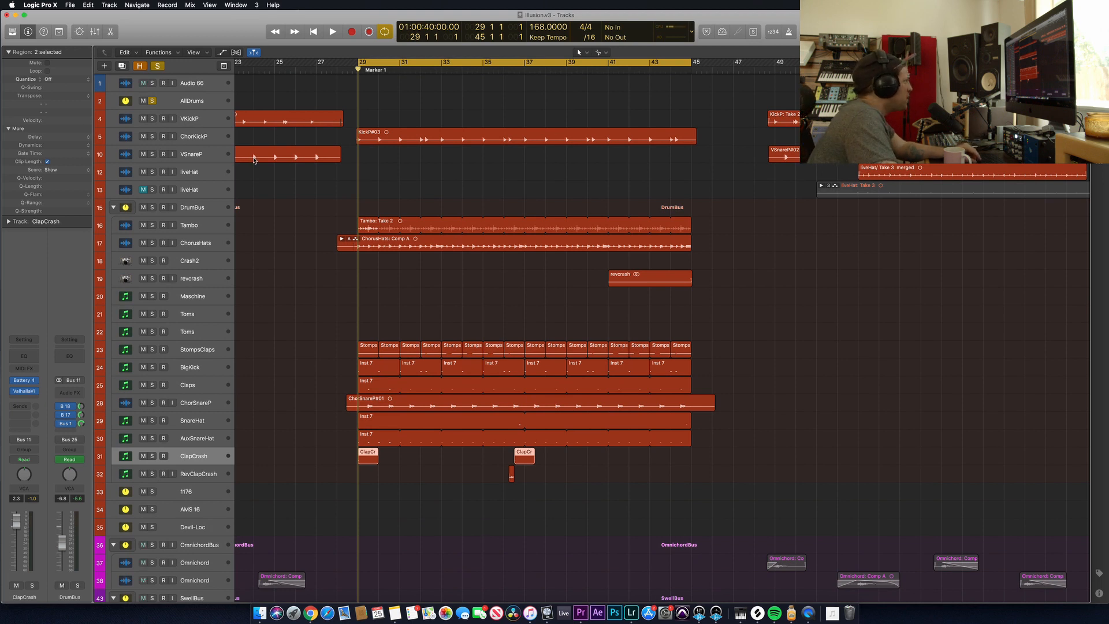
pyautogui.click(193, 244)
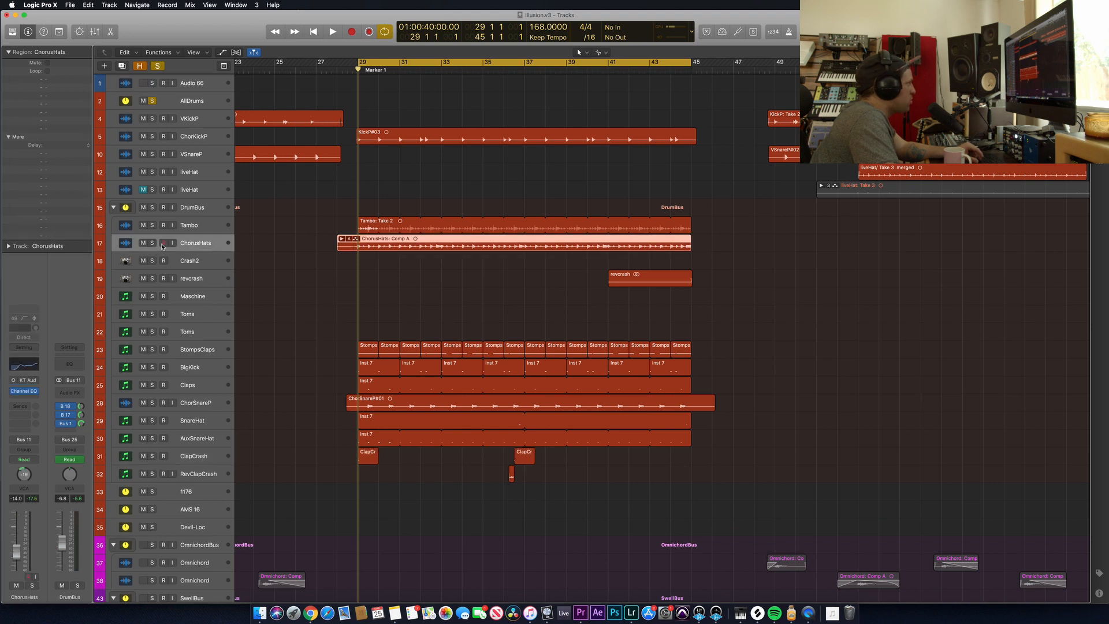
pyautogui.press('space')
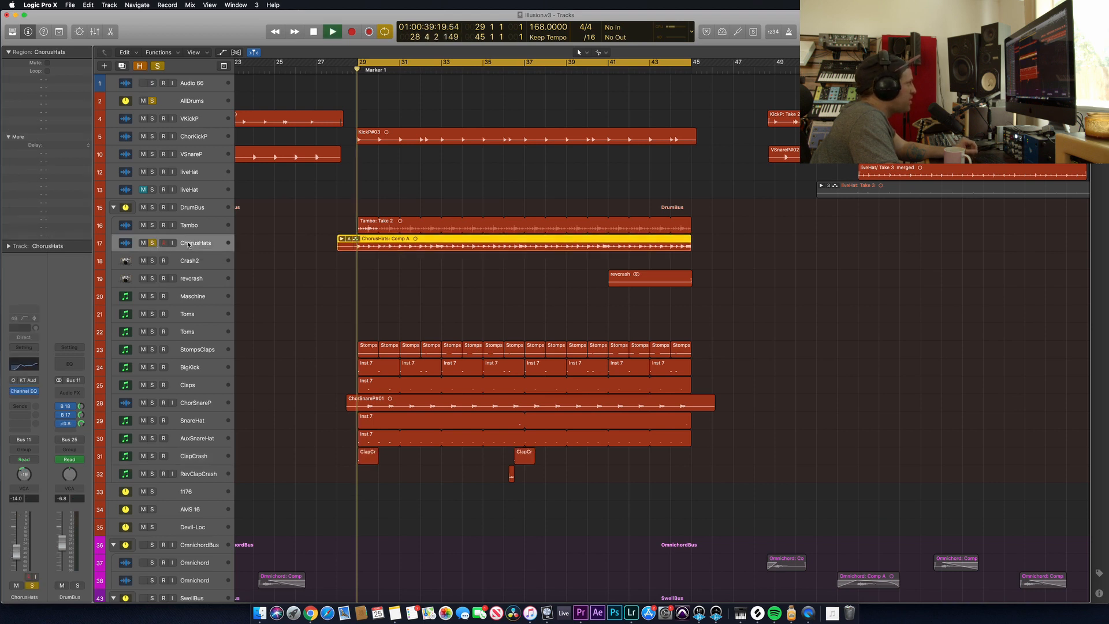
# Unsolo AllDrums to isolate ChorusHats, add the Tambo track to the solo, and solo AllDrums again during playback.
pyautogui.click(152, 101)
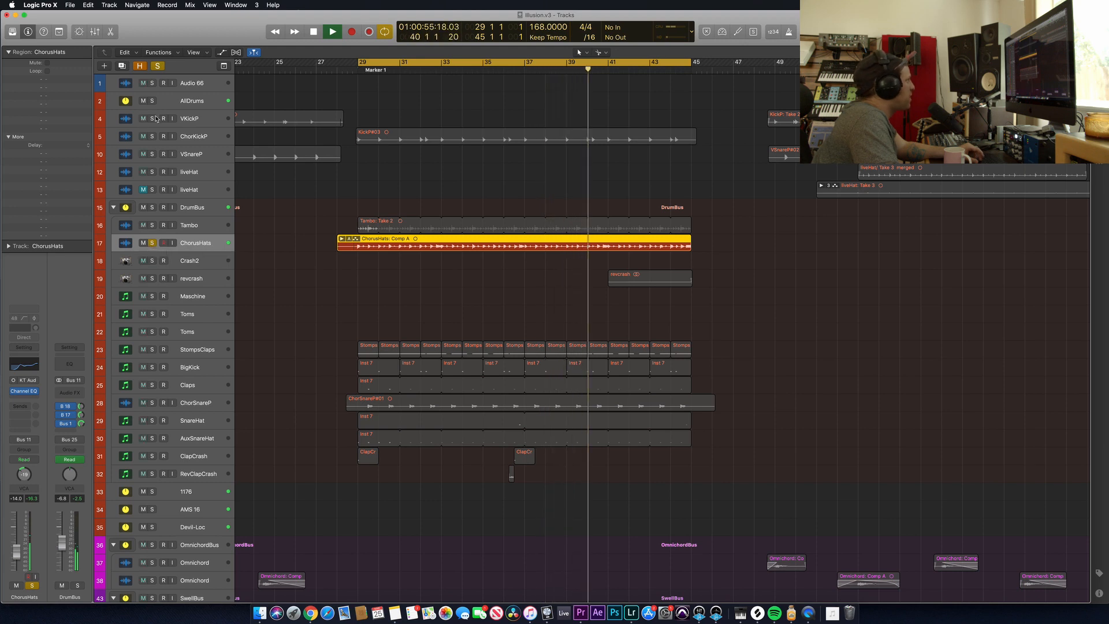
pyautogui.click(152, 224)
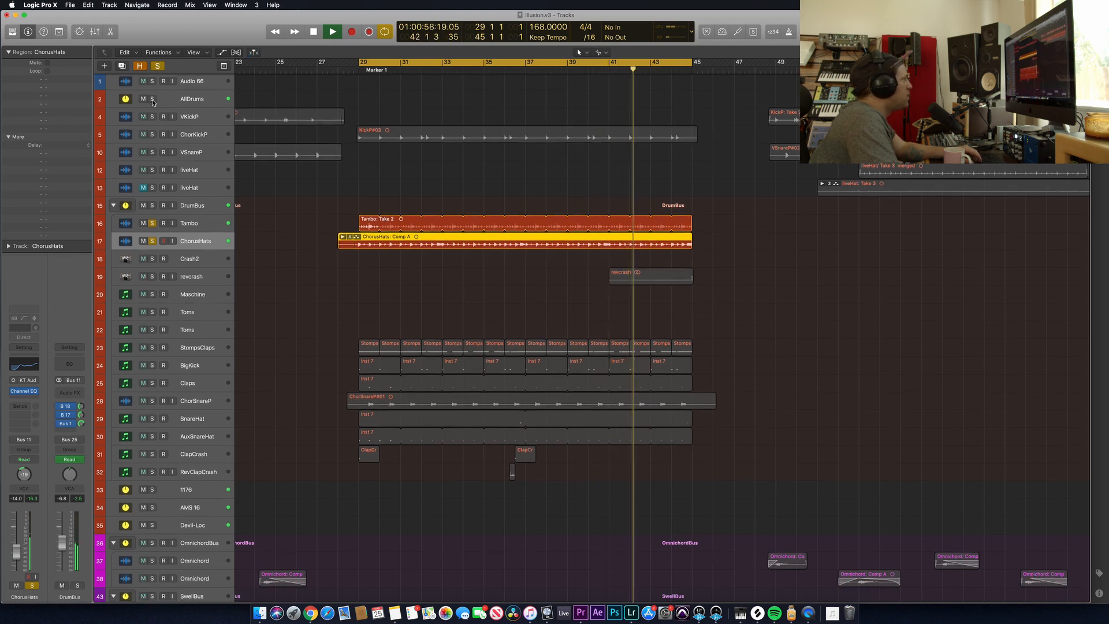
pyautogui.click(152, 101)
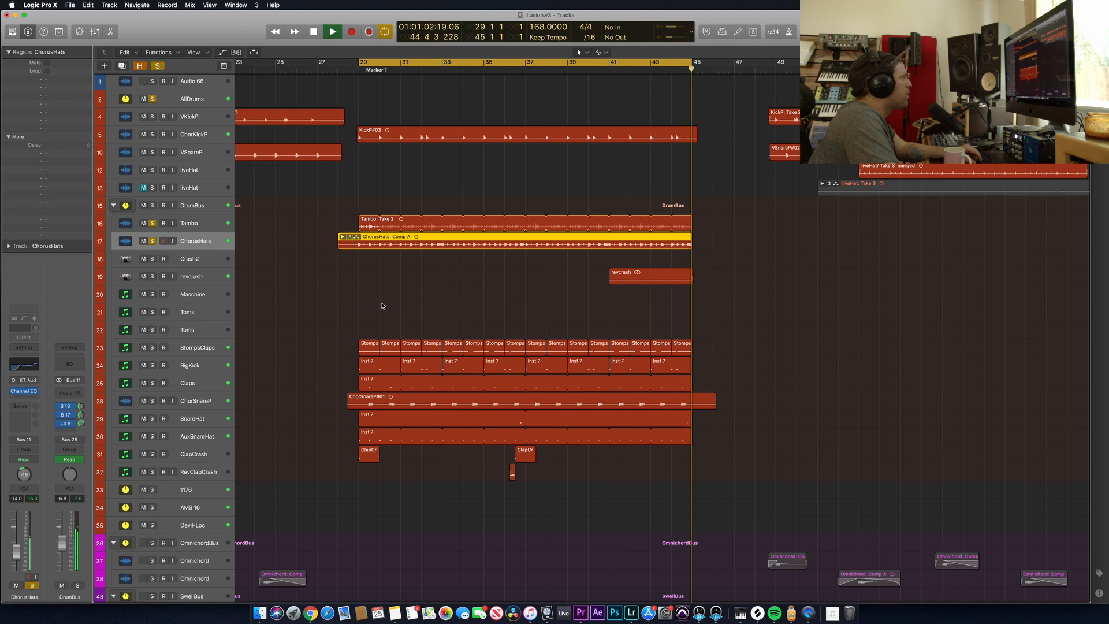
# Stop playback, turn off cycling and replay the soloed drums from between bars 42 and 43.
pyautogui.press('space')
pyautogui.click(643, 64)
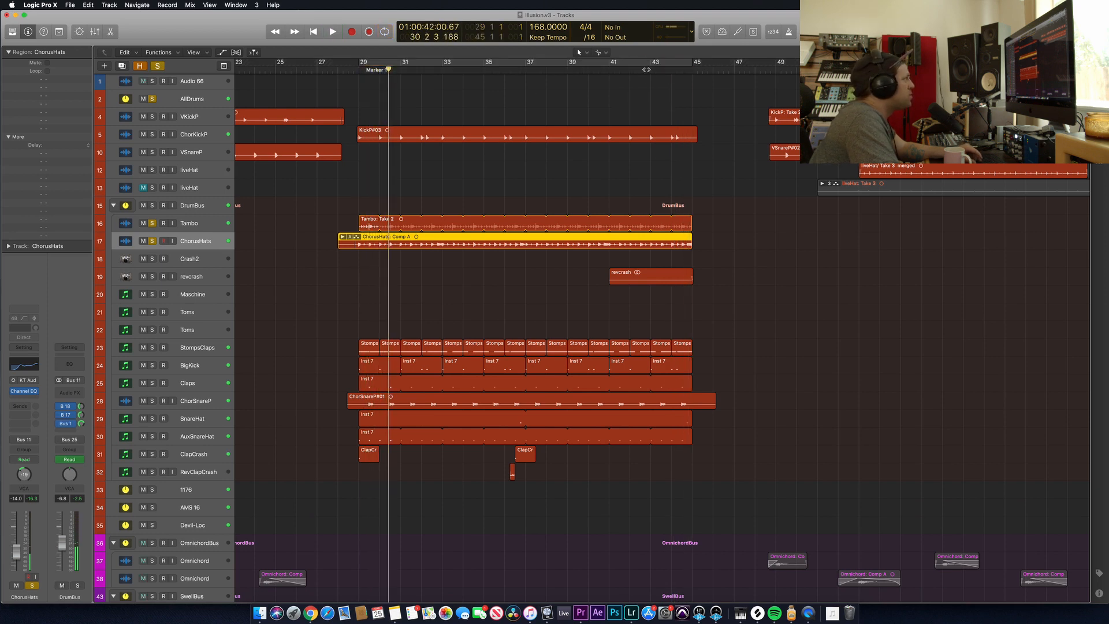
pyautogui.click(646, 70)
pyautogui.press('space')
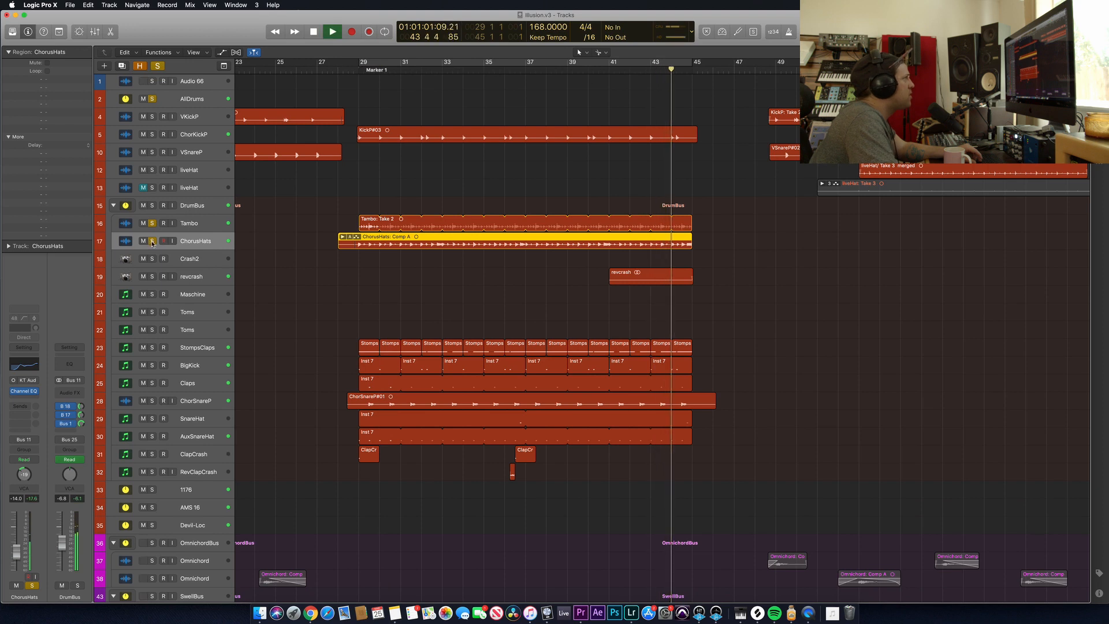
# Clear all solos, replay the end of the chorus from about bar 42 with the full mix, and stop playback.
pyautogui.click(158, 66)
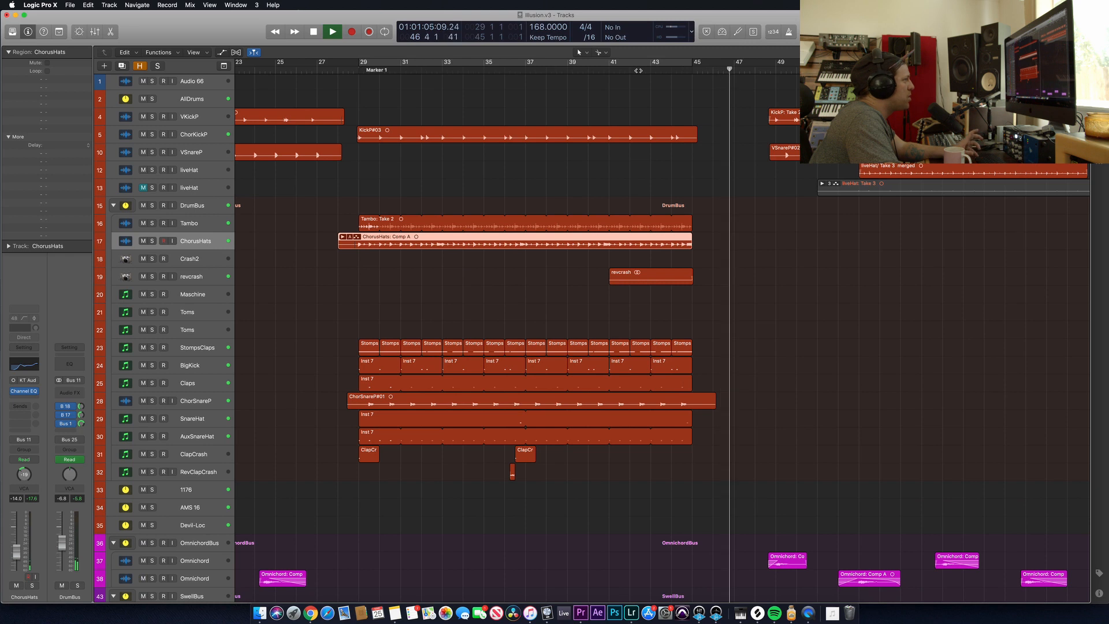
pyautogui.click(639, 70)
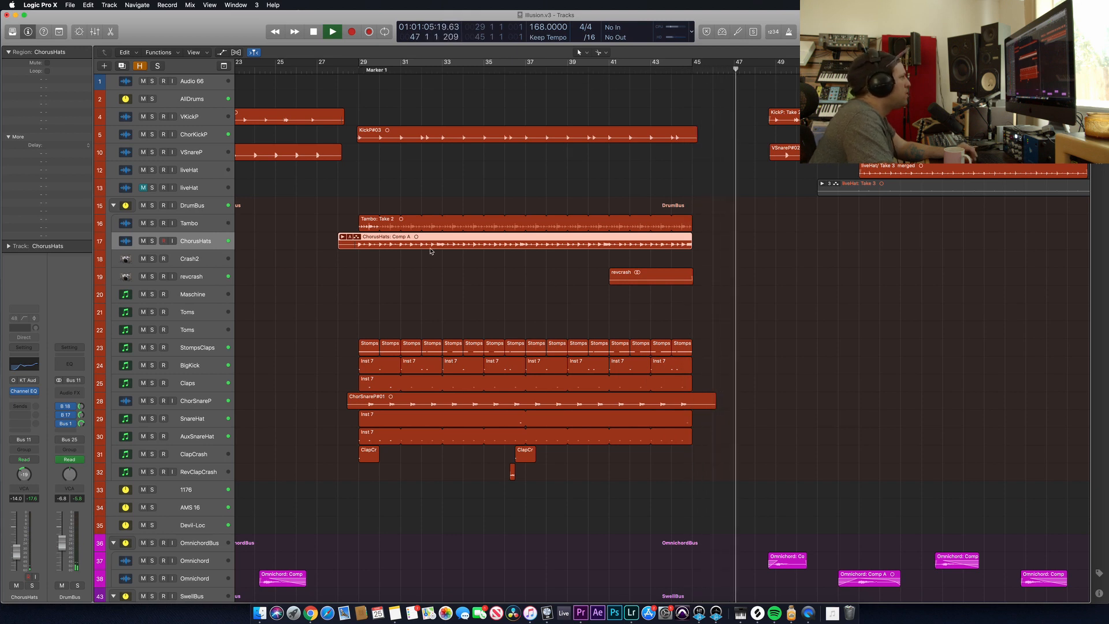
pyautogui.press('space')
# Set the cycle range to bars 20 to 29, solo the OmnichordBus and play that section.
pyautogui.scroll(-1, 418, 262)
pyautogui.scroll(-5, 419, 262)
pyautogui.hscroll(-5, 358, 146)
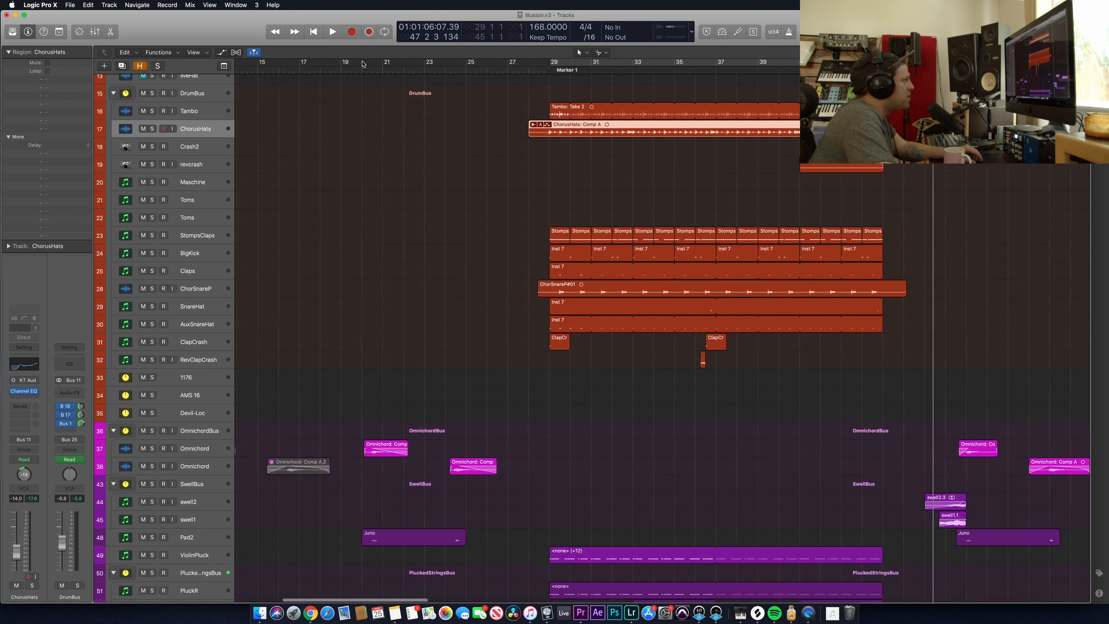
pyautogui.moveTo(362, 64); pyautogui.dragTo(556, 102)
pyautogui.click(207, 447)
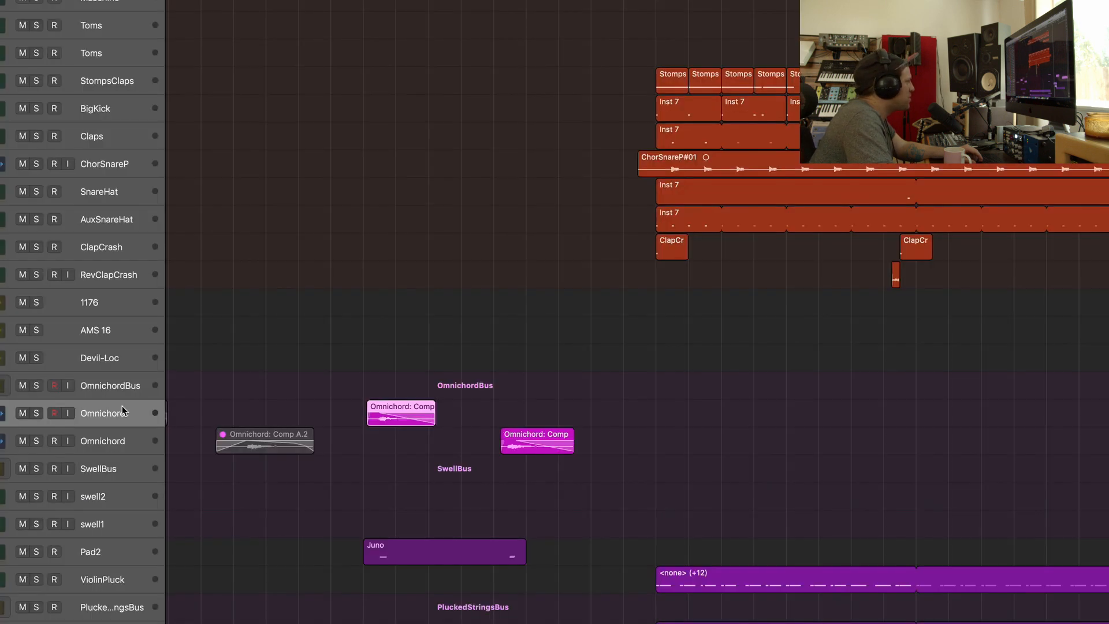
pyautogui.click(37, 386)
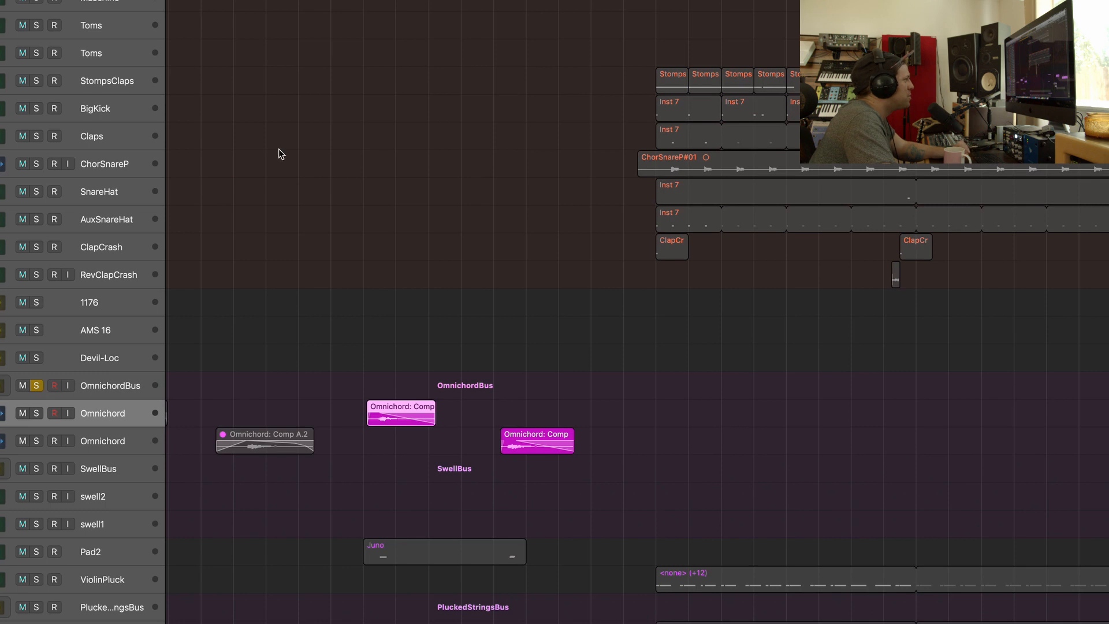
pyautogui.press('space')
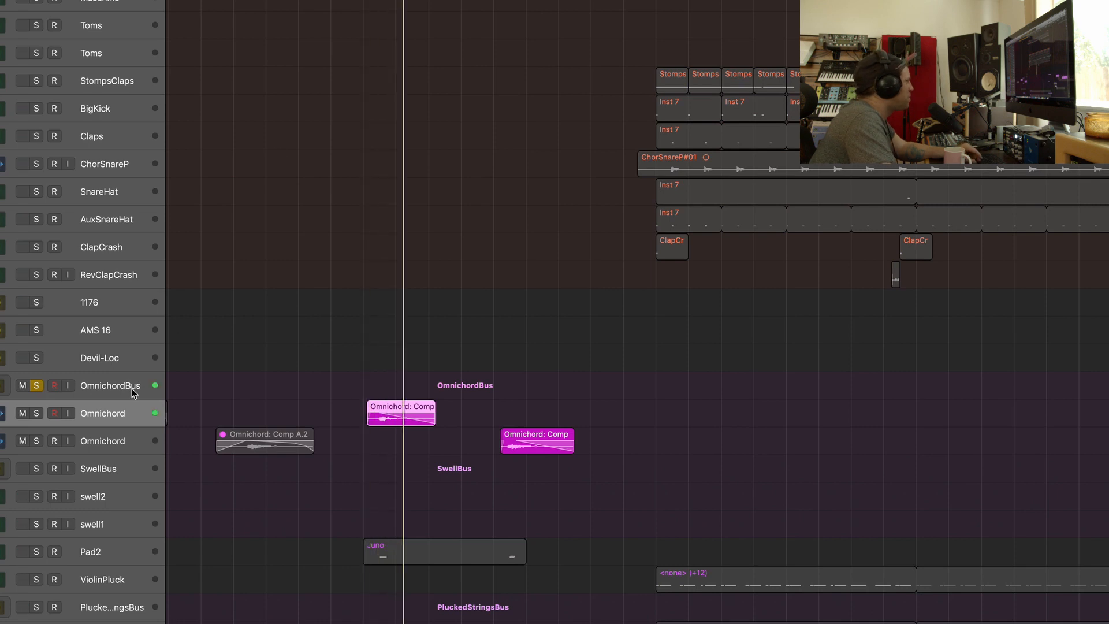
# Review the OmnichordBus's Replika XT delay settings during playback and close the plug-in window.
pyautogui.click(107, 388)
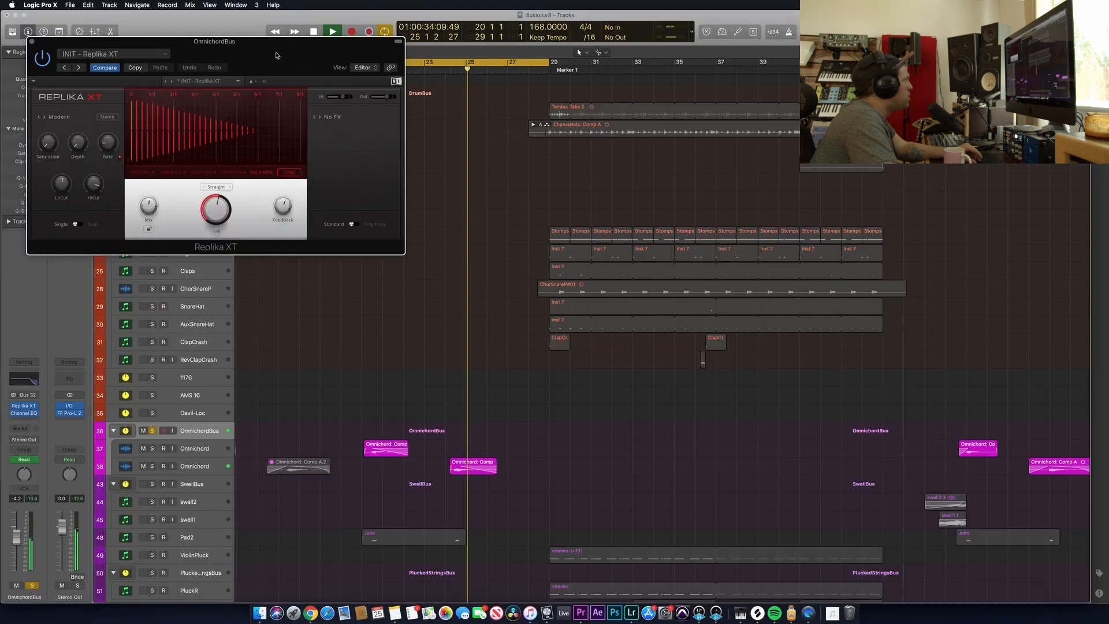
pyautogui.moveTo(271, 45); pyautogui.dragTo(394, 146)
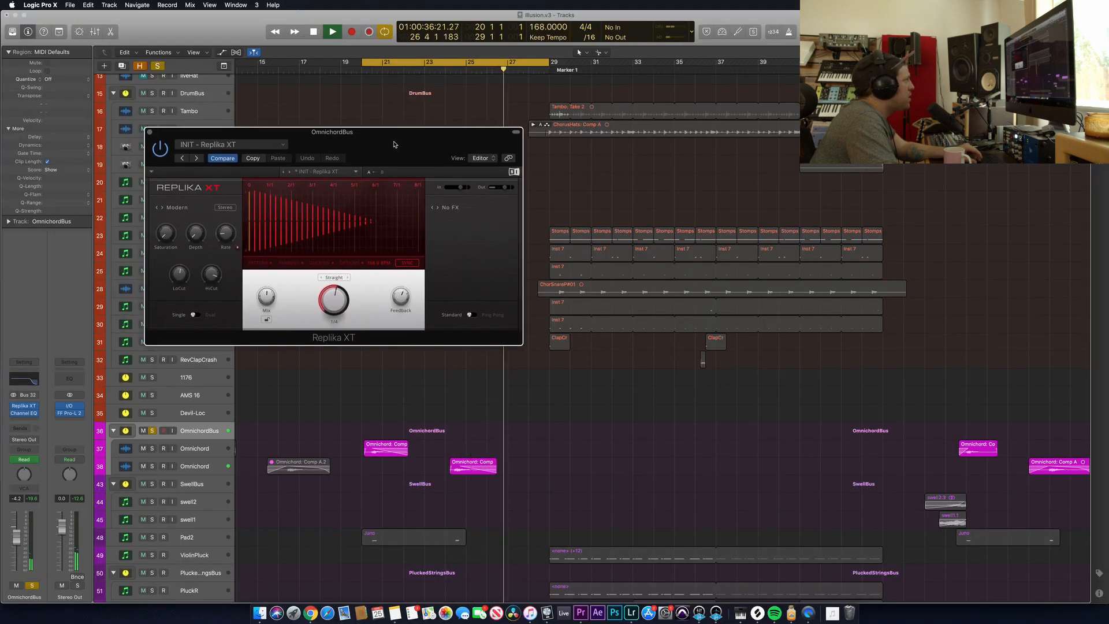
pyautogui.click(150, 133)
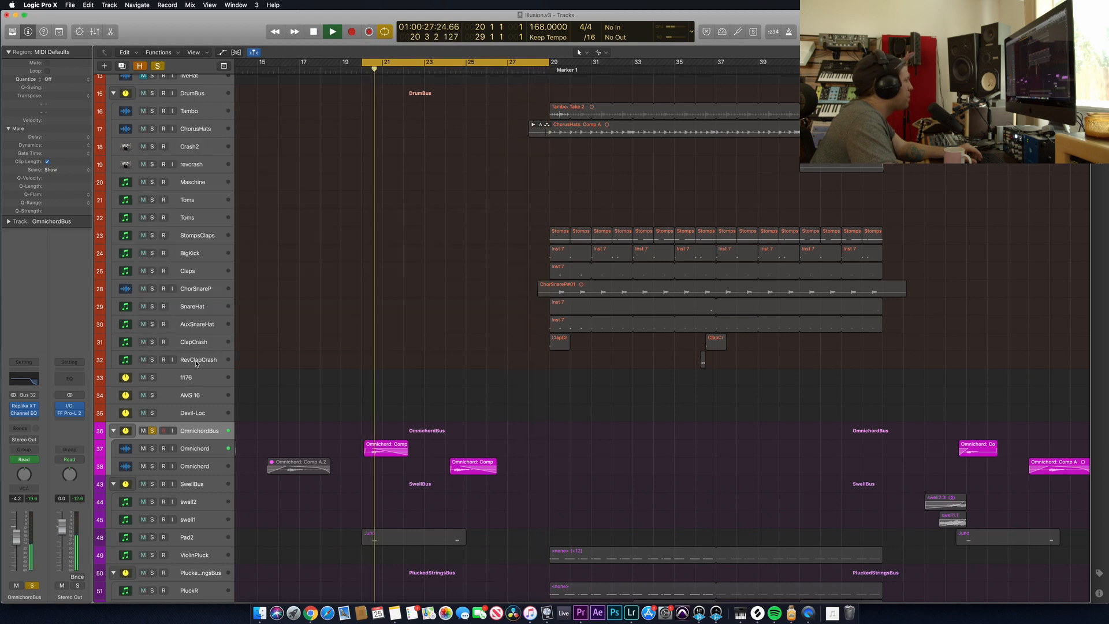
# Clear the OmnichordBus solo, stop playback and set the cycle range to bars 29 to 45.
pyautogui.click(152, 431)
pyautogui.press('space')
pyautogui.scroll(-4, 492, 361)
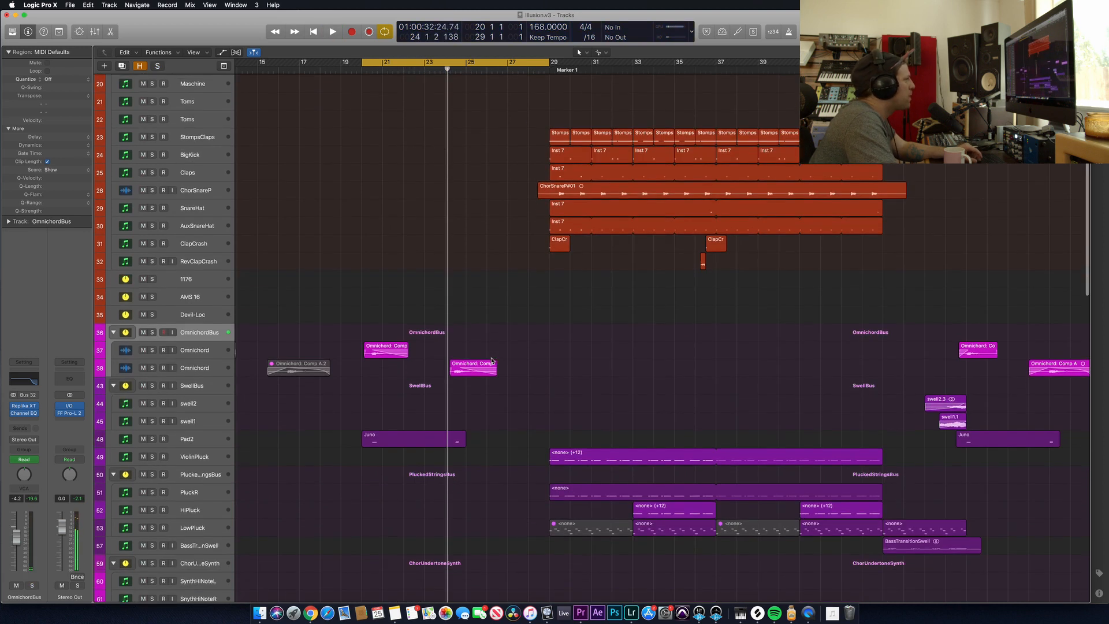
pyautogui.click(504, 67)
pyautogui.hscroll(4, 520, 108)
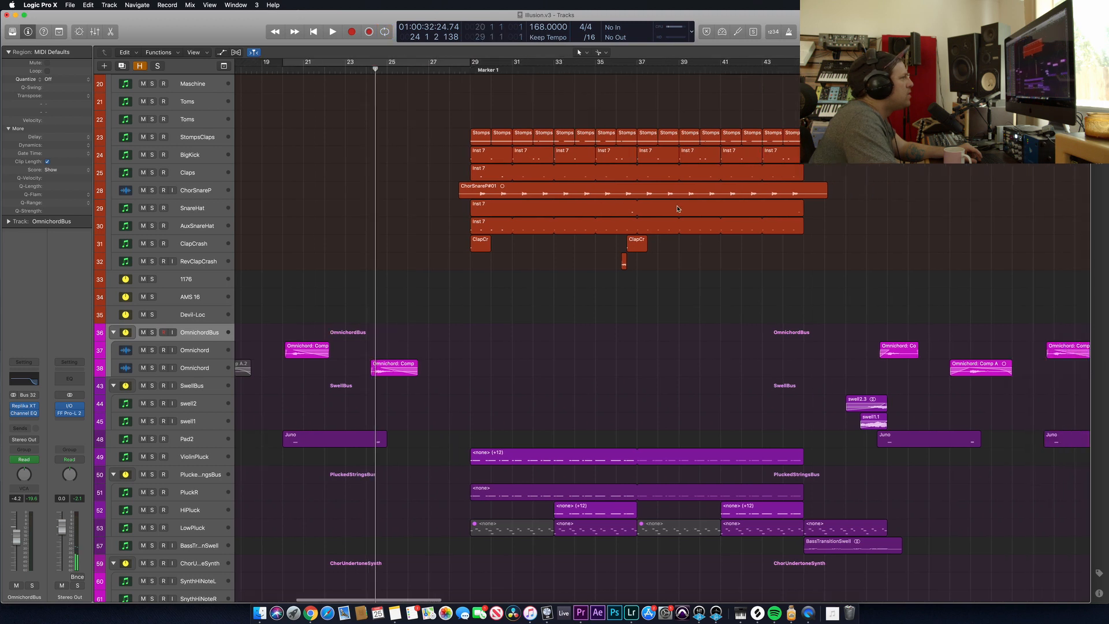
pyautogui.moveTo(447, 66); pyautogui.dragTo(776, 110)
# Solo the ViolinPluck track, view its Komplete Kontrol violin instrument during playback and turn off the track's record enable.
pyautogui.click(206, 458)
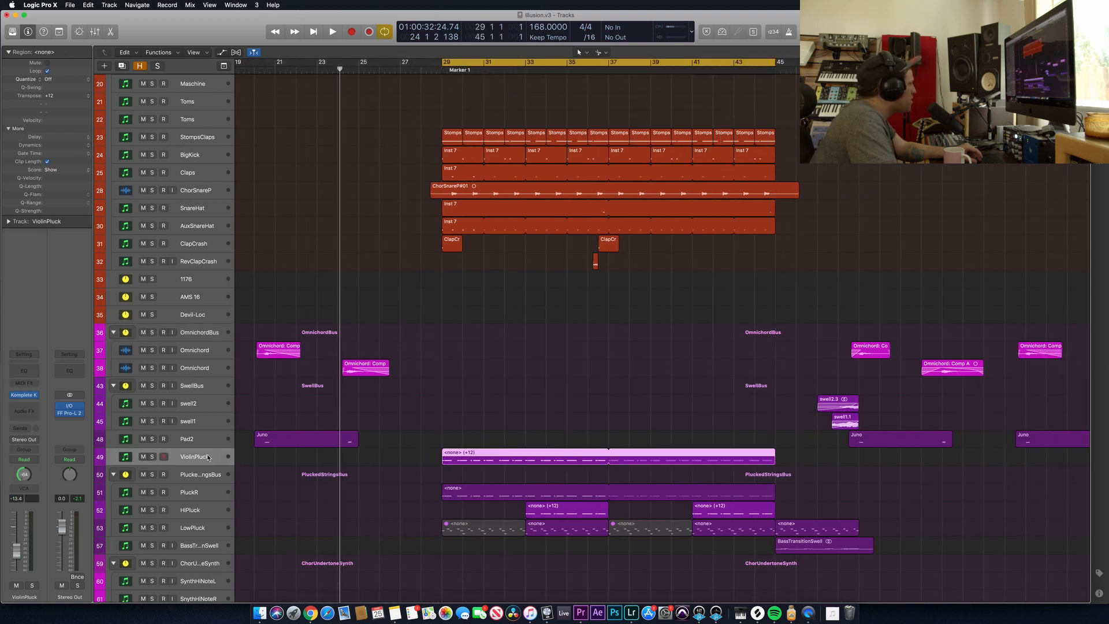
pyautogui.click(152, 457)
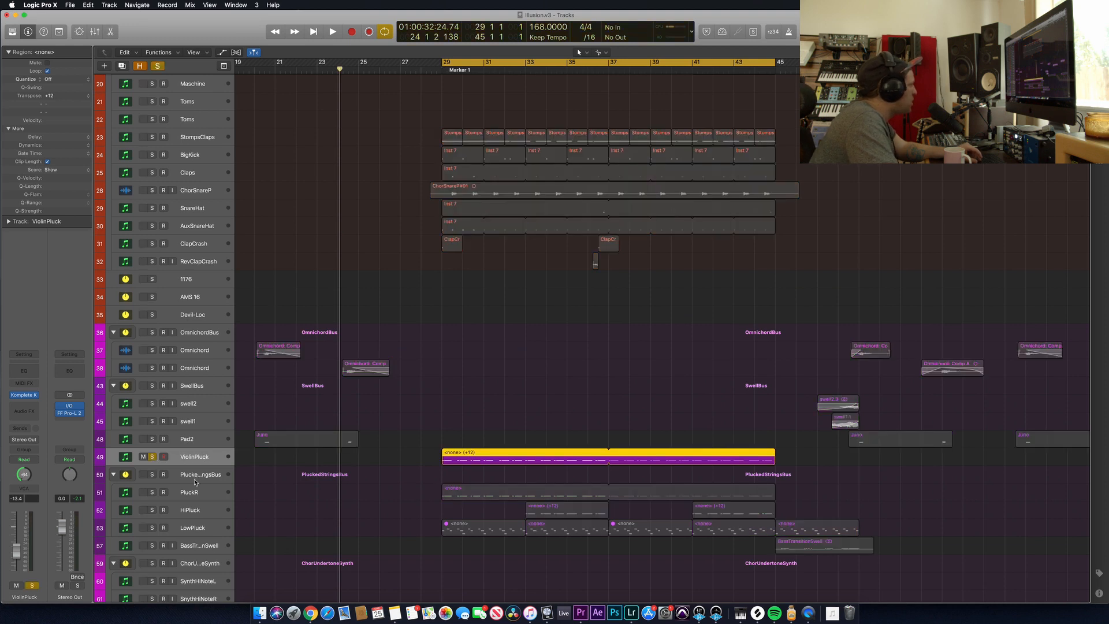
pyautogui.click(30, 397)
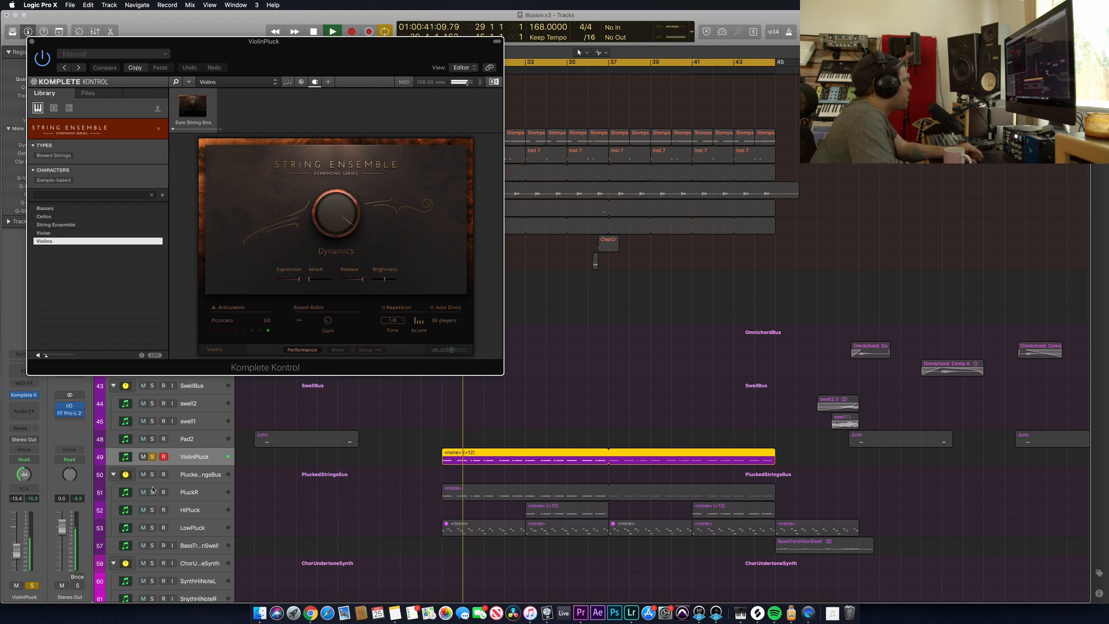
pyautogui.click(165, 457)
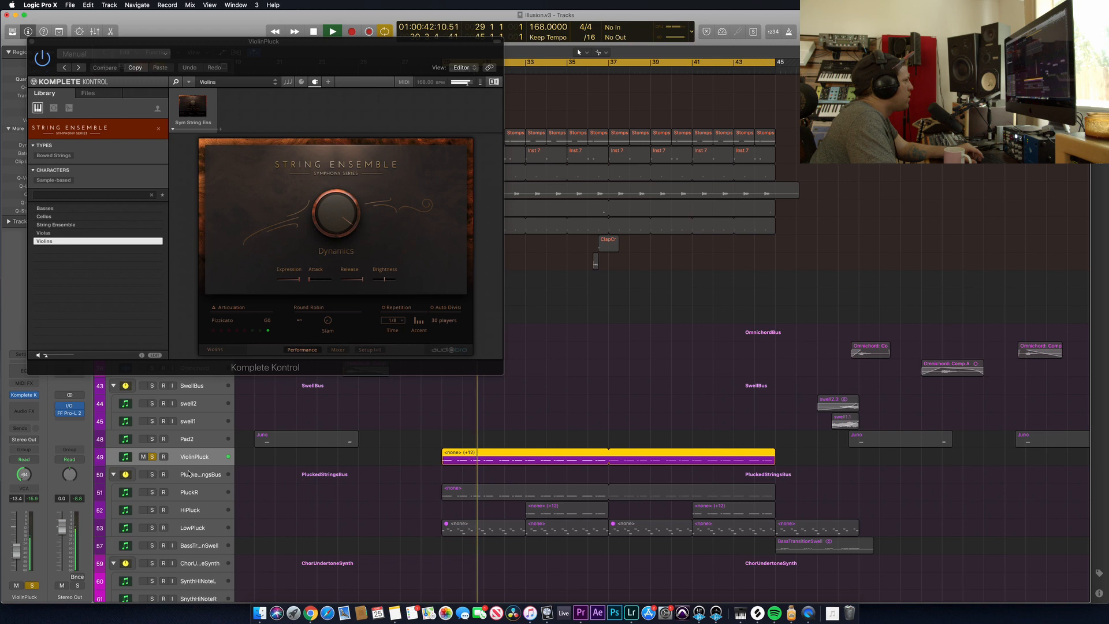
# Solo the PluckedStringsBus along with ViolinPluck, view PluckR's Massive X synth during playback and close both instrument windows.
pyautogui.click(152, 475)
pyautogui.click(195, 477)
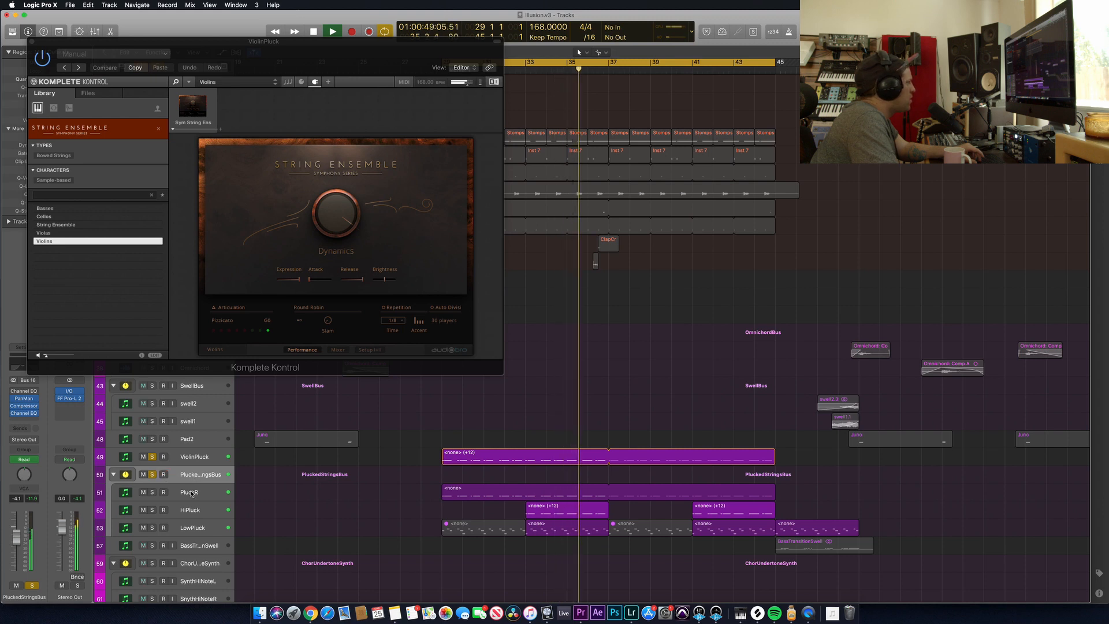
pyautogui.click(194, 493)
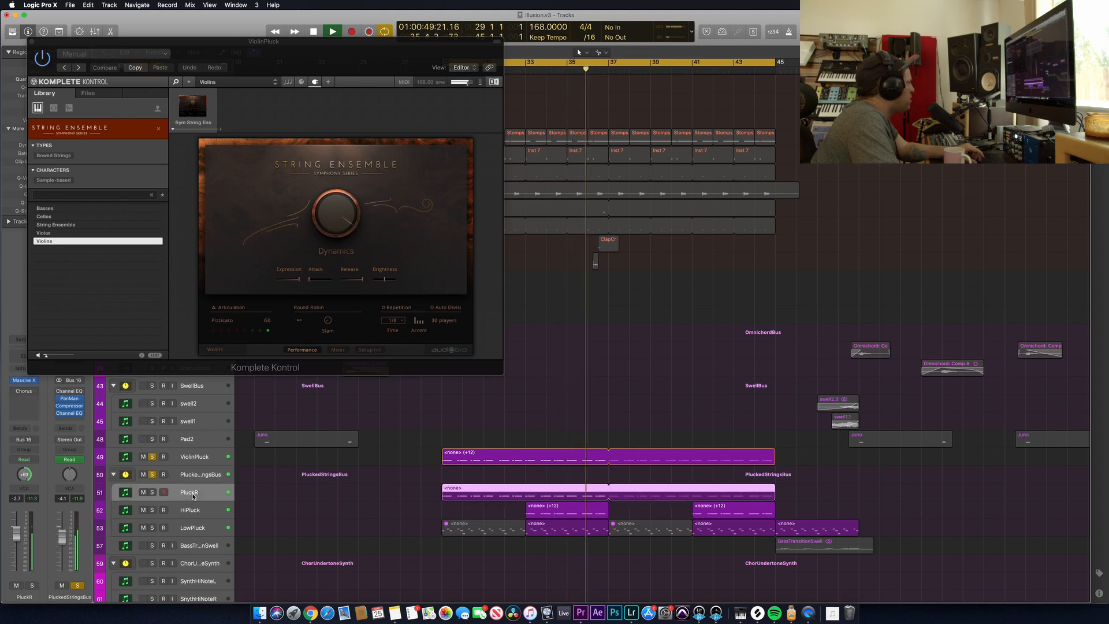
pyautogui.click(26, 381)
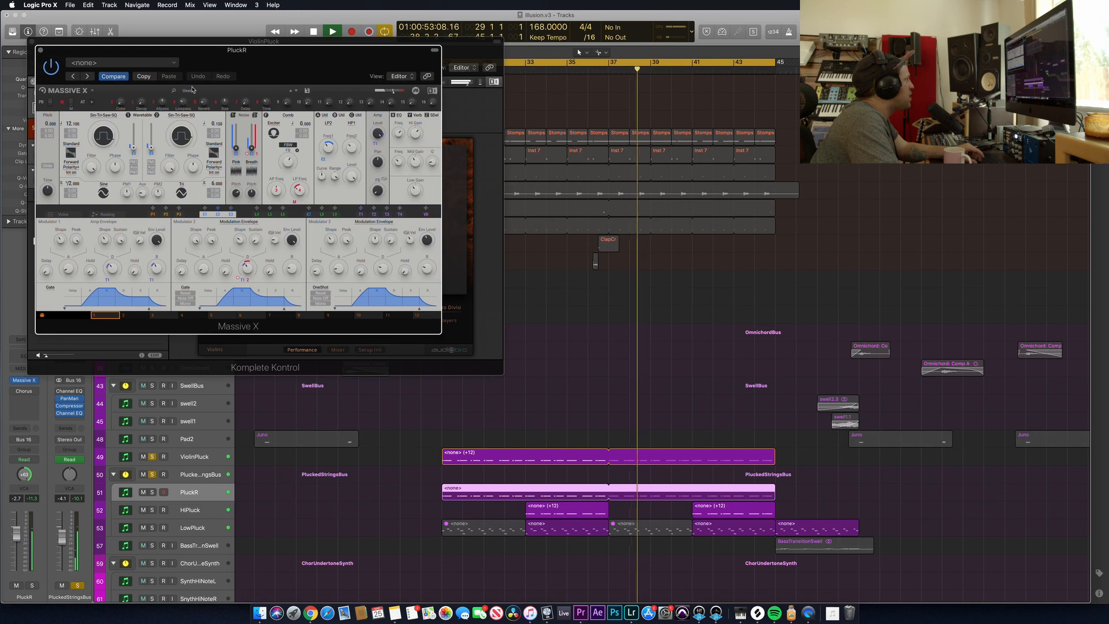
pyautogui.moveTo(245, 58); pyautogui.dragTo(293, 96)
pyautogui.click(32, 41)
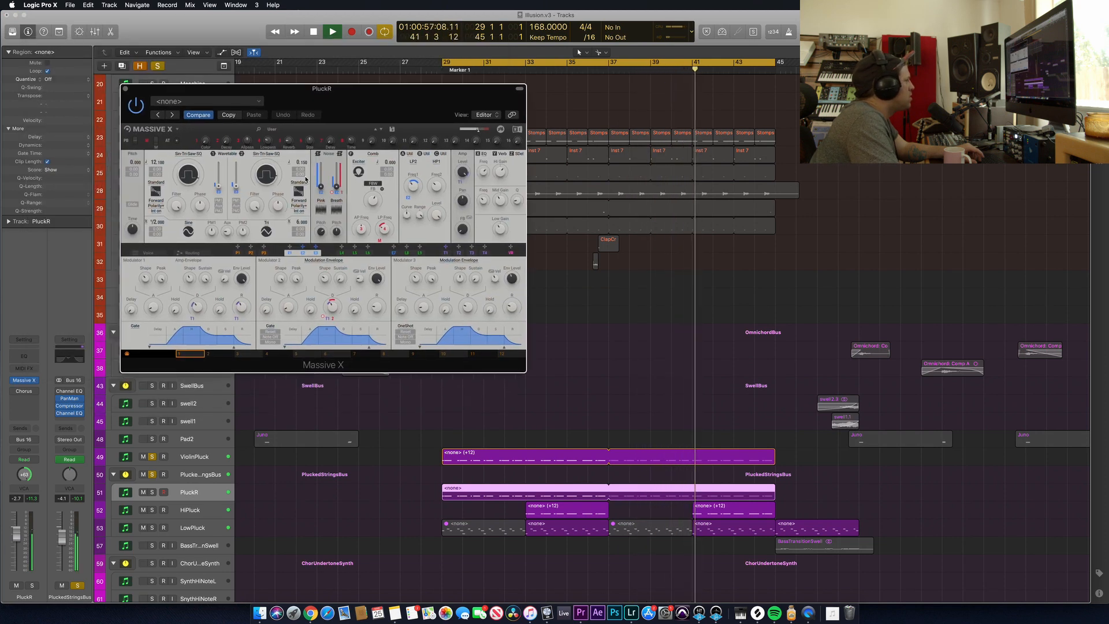
pyautogui.click(126, 89)
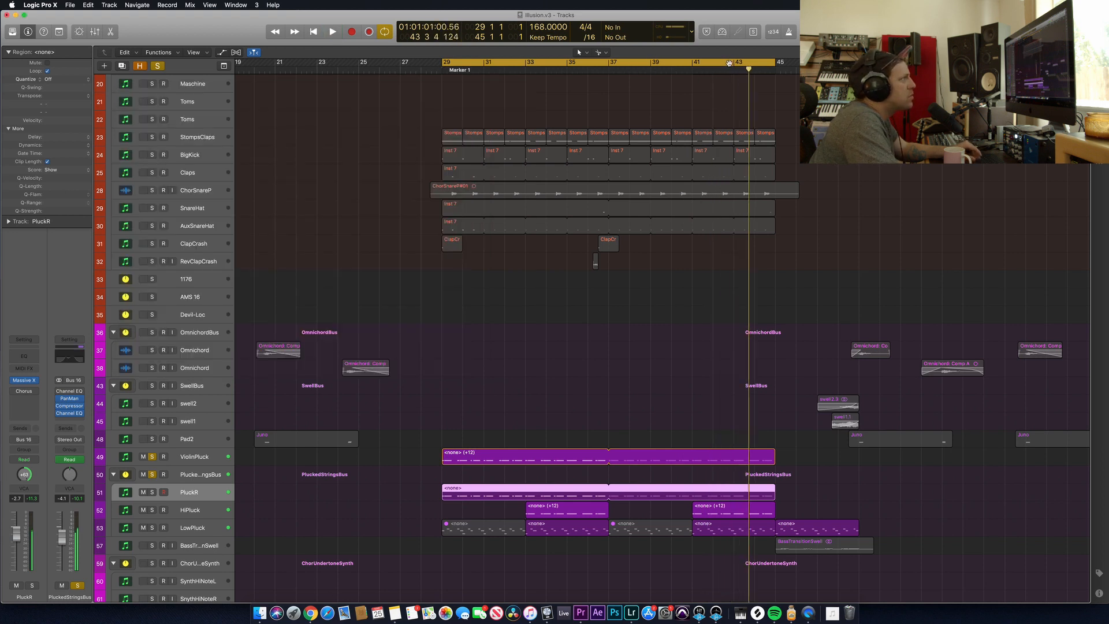
# Turn off the cycle, clear all solos and play the full arrangement from bar 43.
pyautogui.click(727, 61)
pyautogui.press('space')
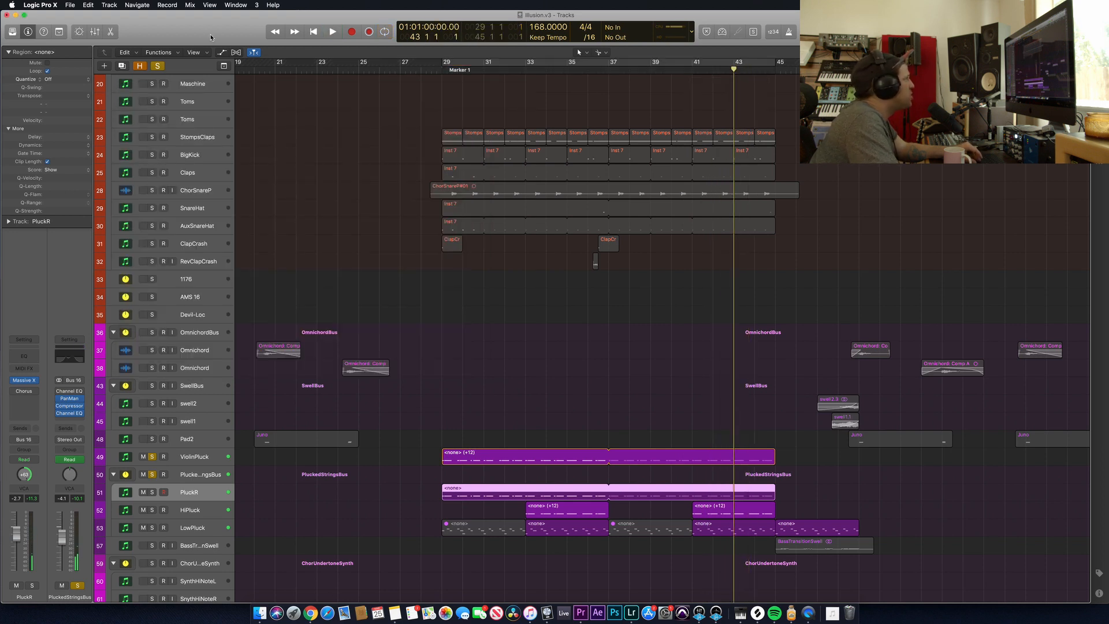
pyautogui.click(159, 65)
pyautogui.press('space')
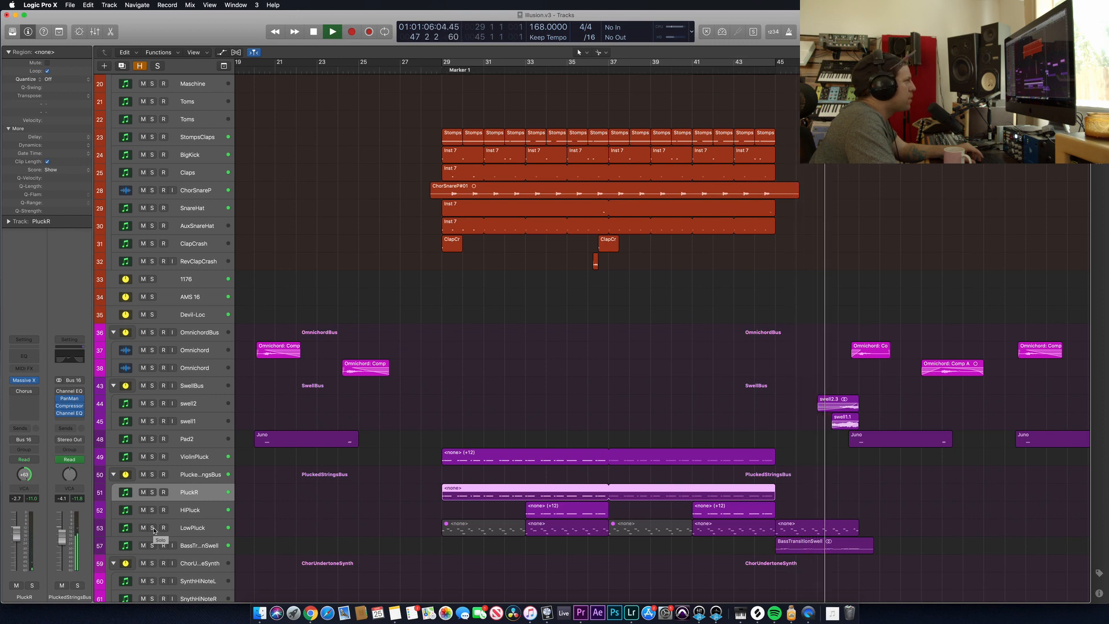
# Solo the SwellBus and play the swell regions starting at bar 47.
pyautogui.hscroll(5, 615, 417)
pyautogui.hscroll(3, 615, 417)
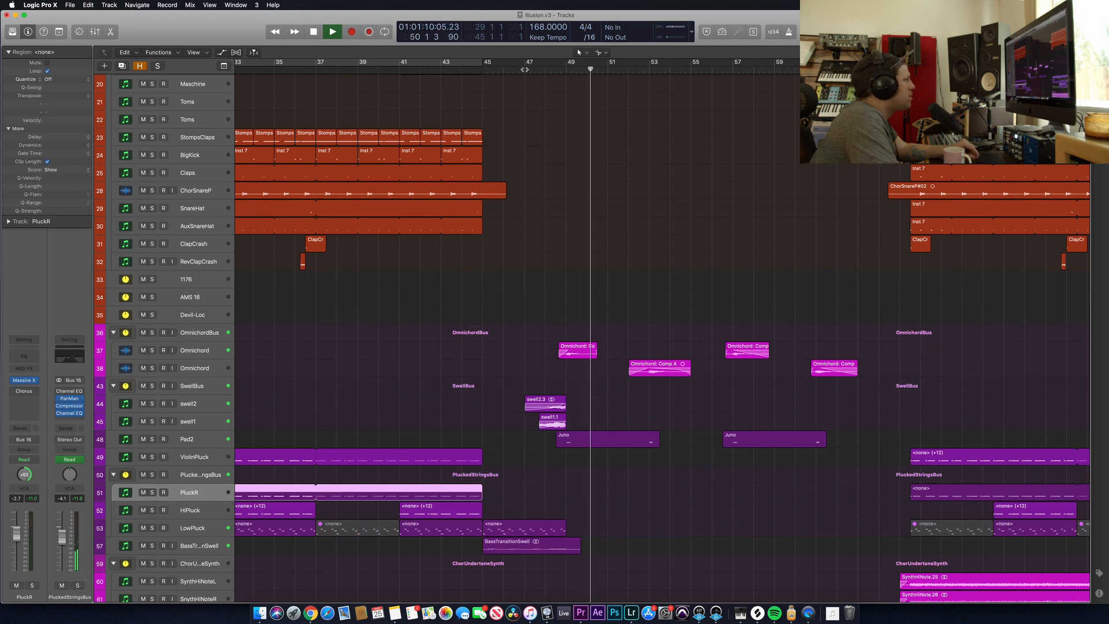
pyautogui.click(526, 66)
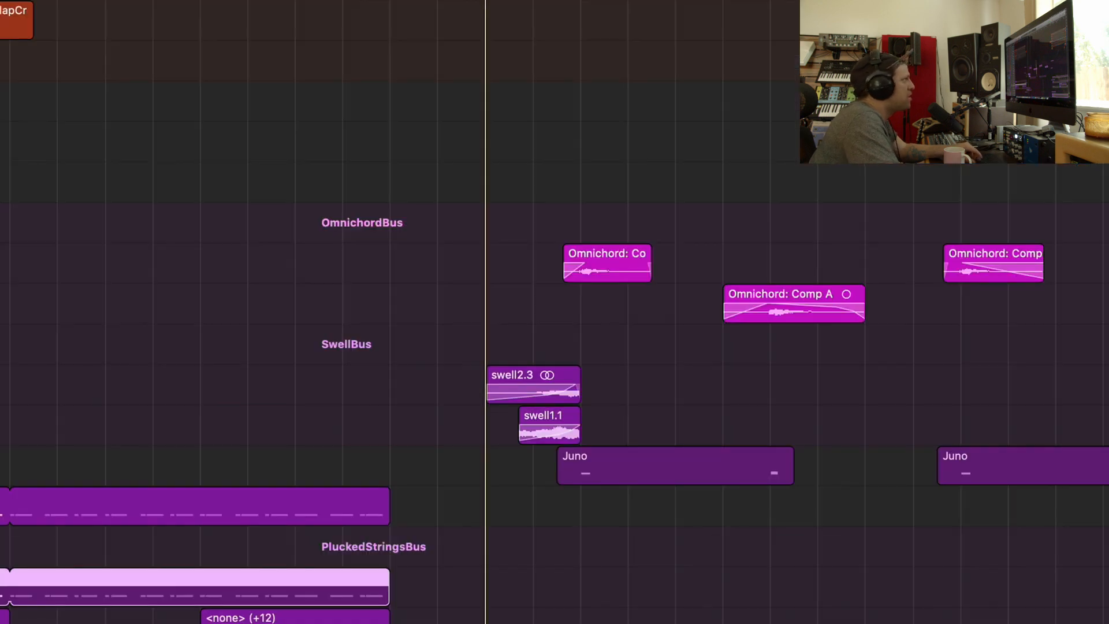
pyautogui.press('s')
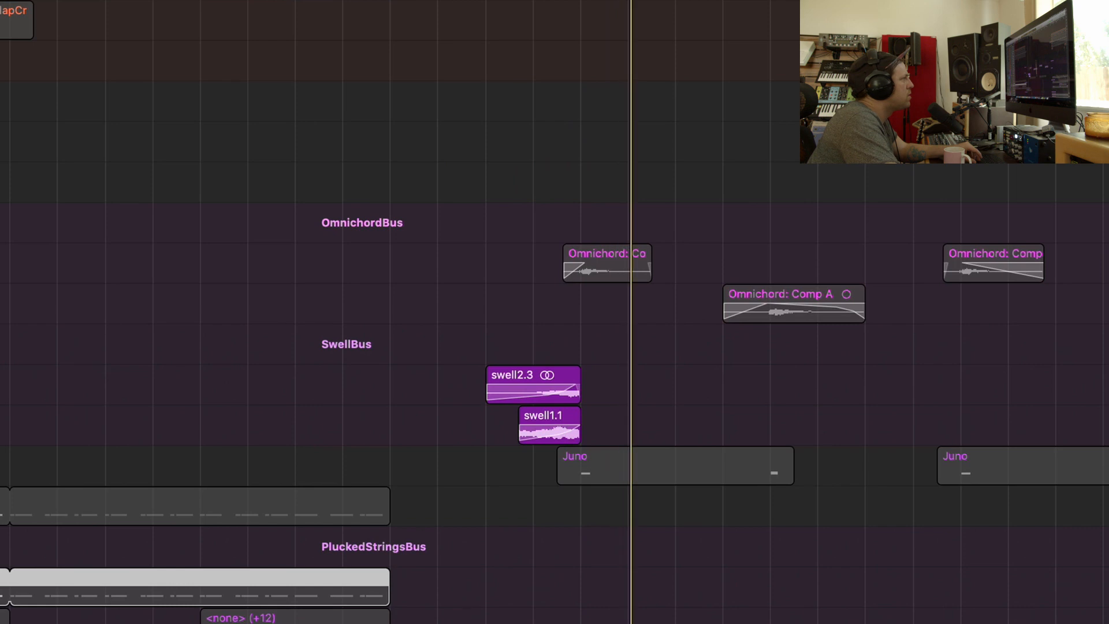
pyautogui.press('space')
pyautogui.press('space')
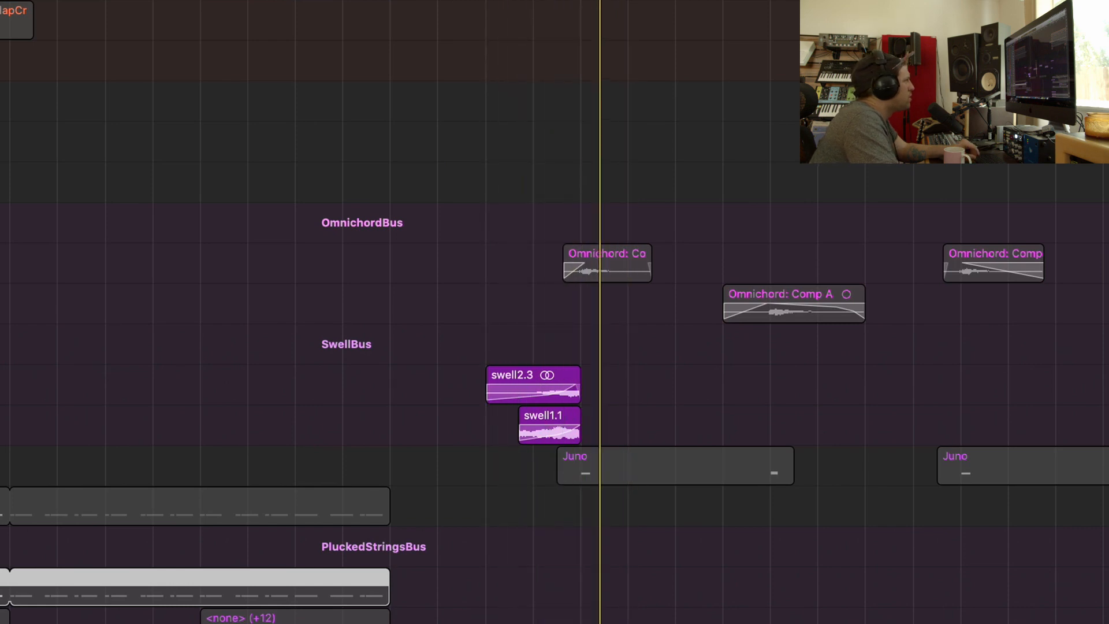
# Clear the SwellBus solo, play the transition from bar 47 with all tracks and stop playback.
pyautogui.press('super+a')
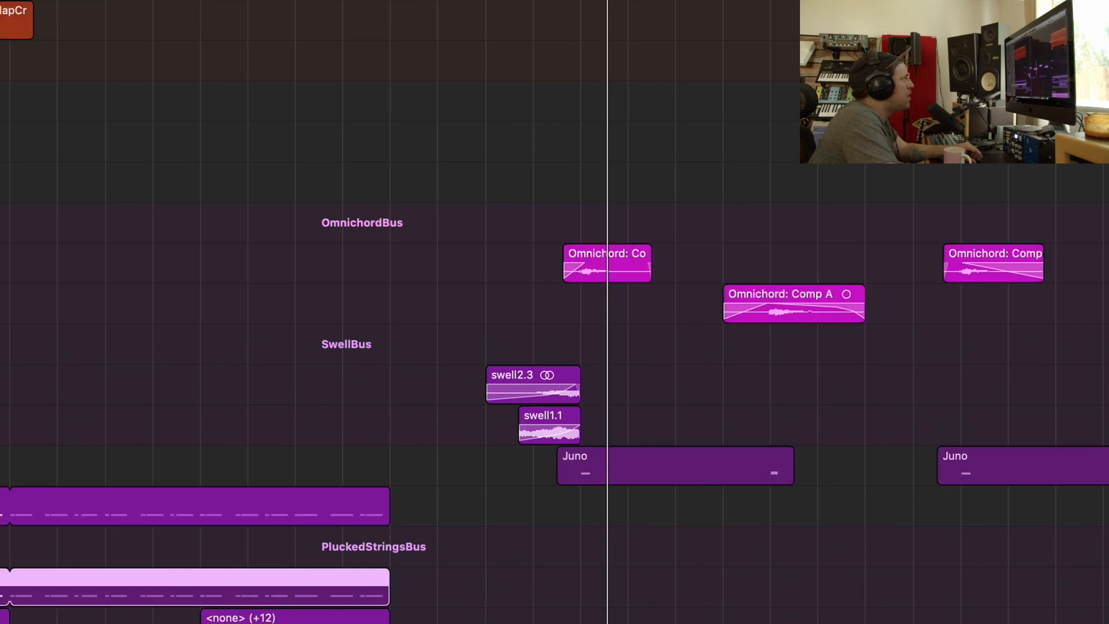
pyautogui.press('space')
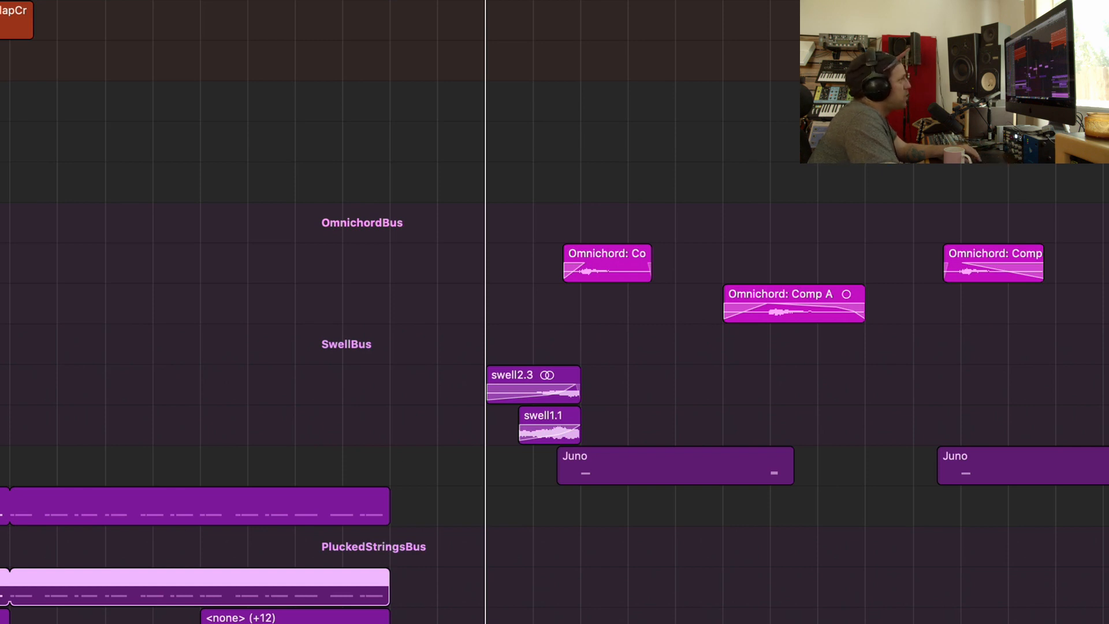
pyautogui.moveTo(526, 75)
pyautogui.mouseDown()
pyautogui.moveTo(567, 76)
pyautogui.moveTo(525, 76)
pyautogui.mouseUp()
pyautogui.press('space')
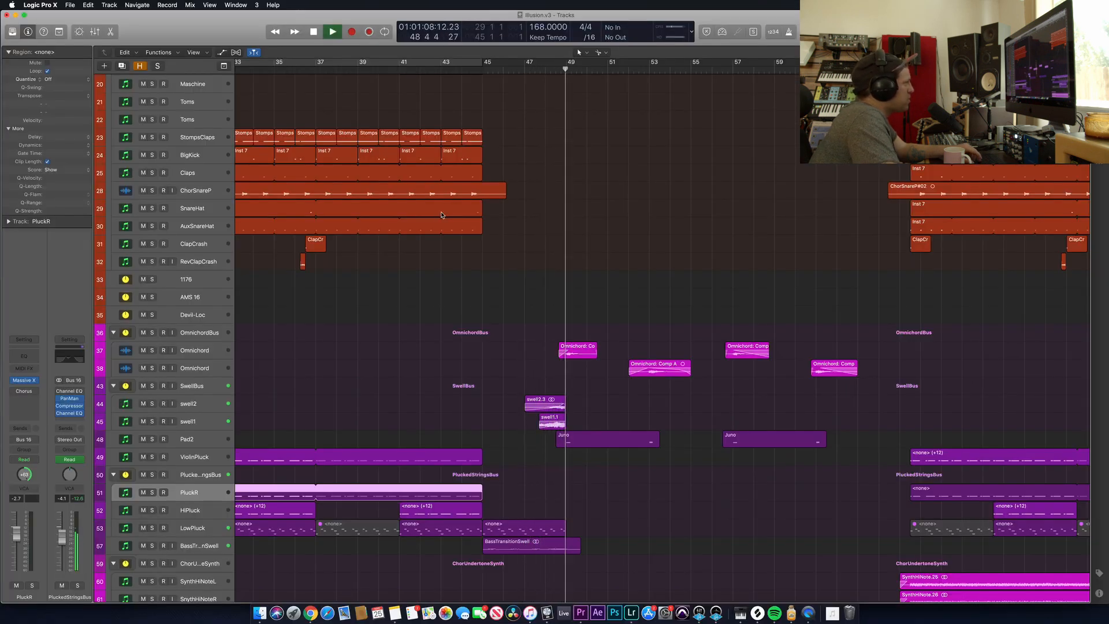
pyautogui.scroll(-3, 497, 330)
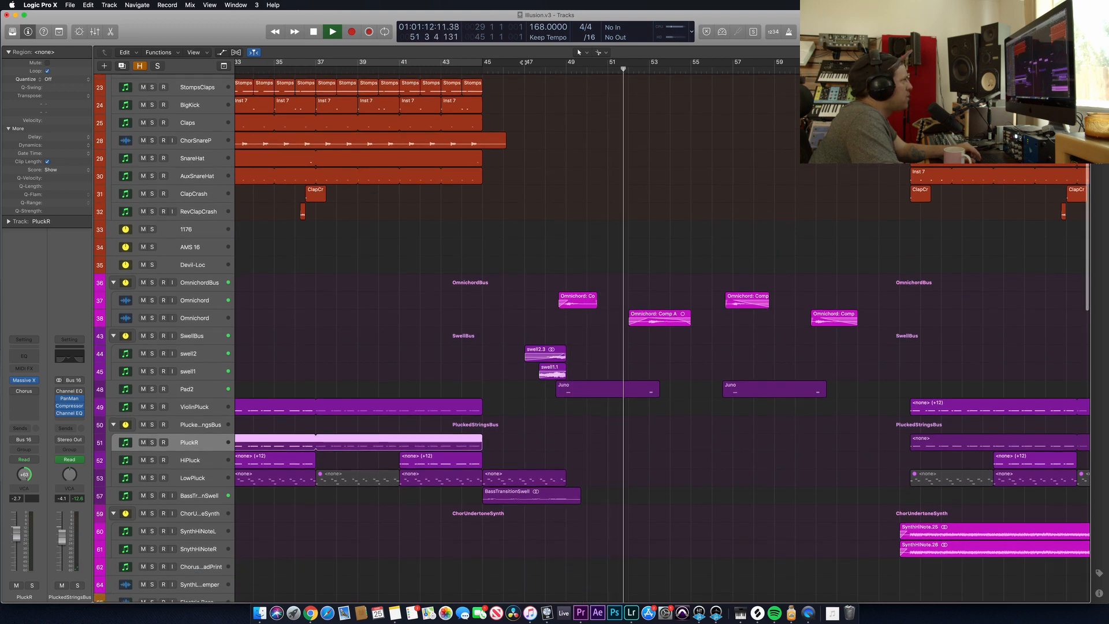
pyautogui.press('space')
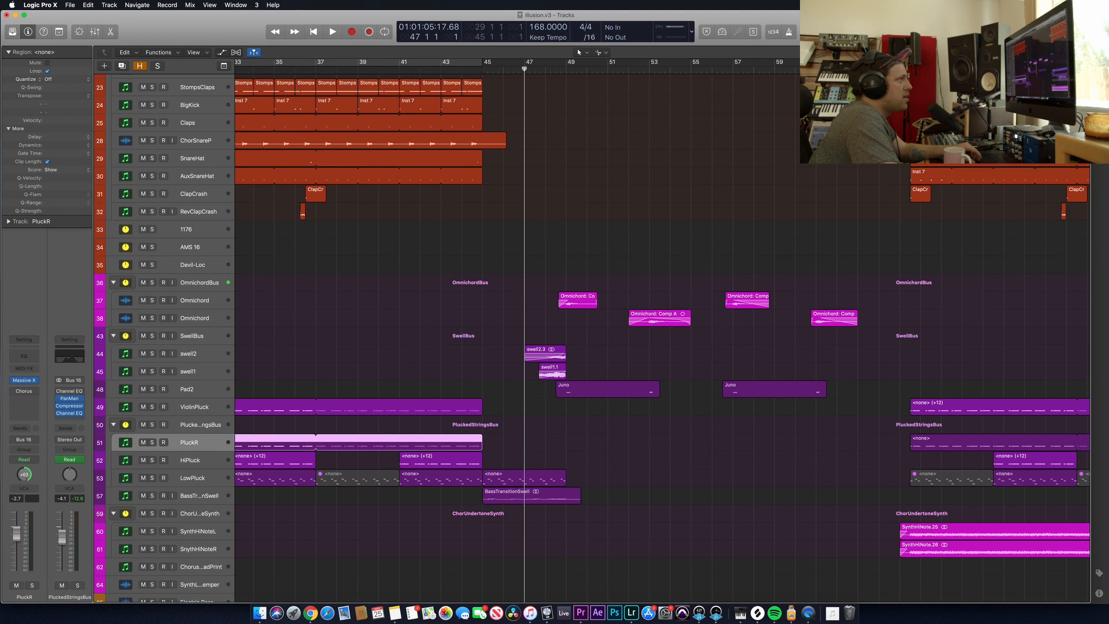
# Set the cycle range from bar 47 to beat 3 of bar 50, around the swells and first Omnichord region.
pyautogui.press('super+Right')
pyautogui.press('super+Right')
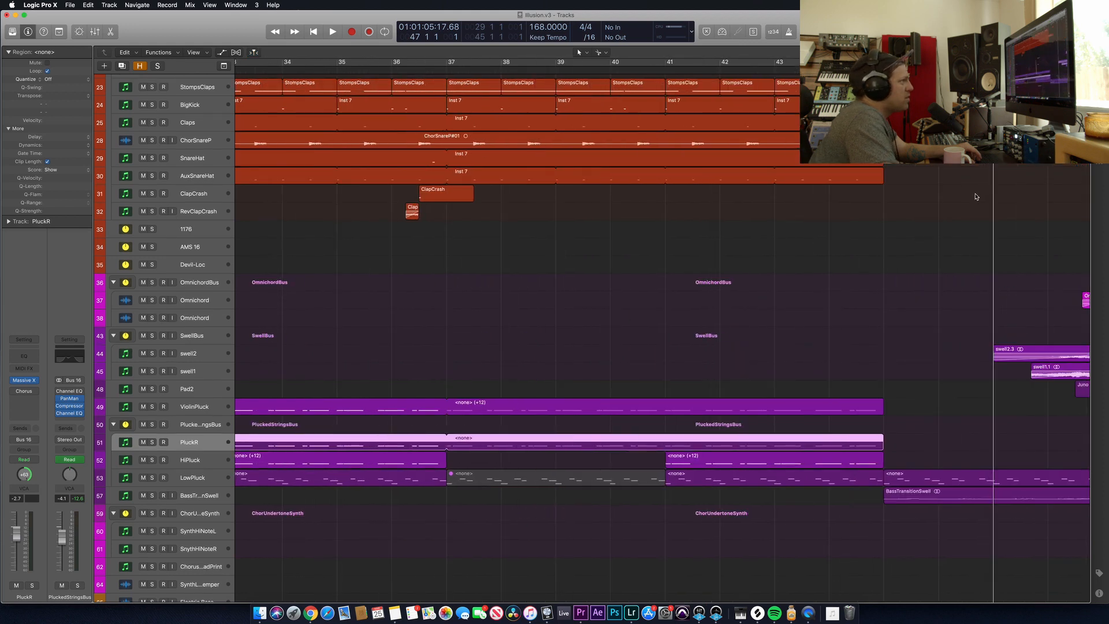
pyautogui.hscroll(8, 976, 196)
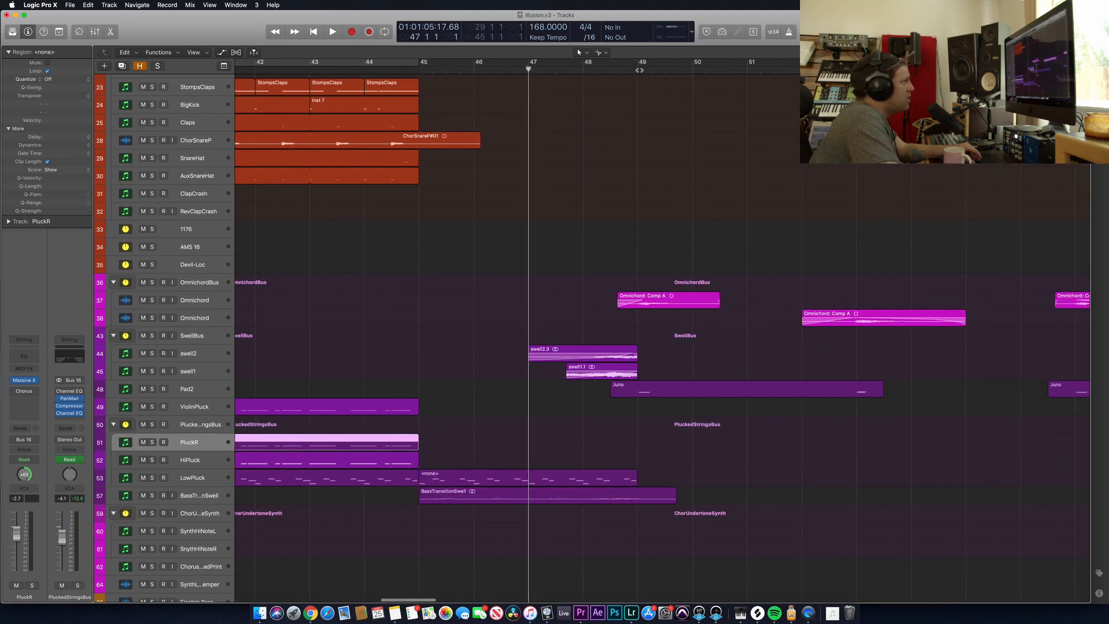
pyautogui.moveTo(526, 63); pyautogui.dragTo(720, 63)
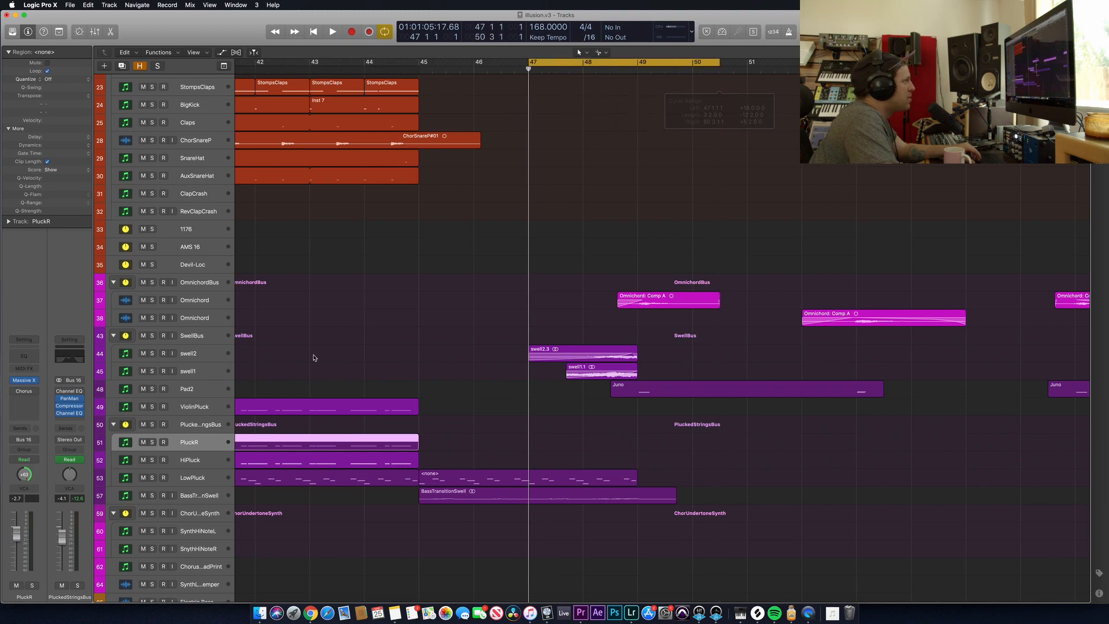
# Solo the OmnichordBus and SwellBus, play the cycled section, stop playback and clear both solos.
pyautogui.click(153, 282)
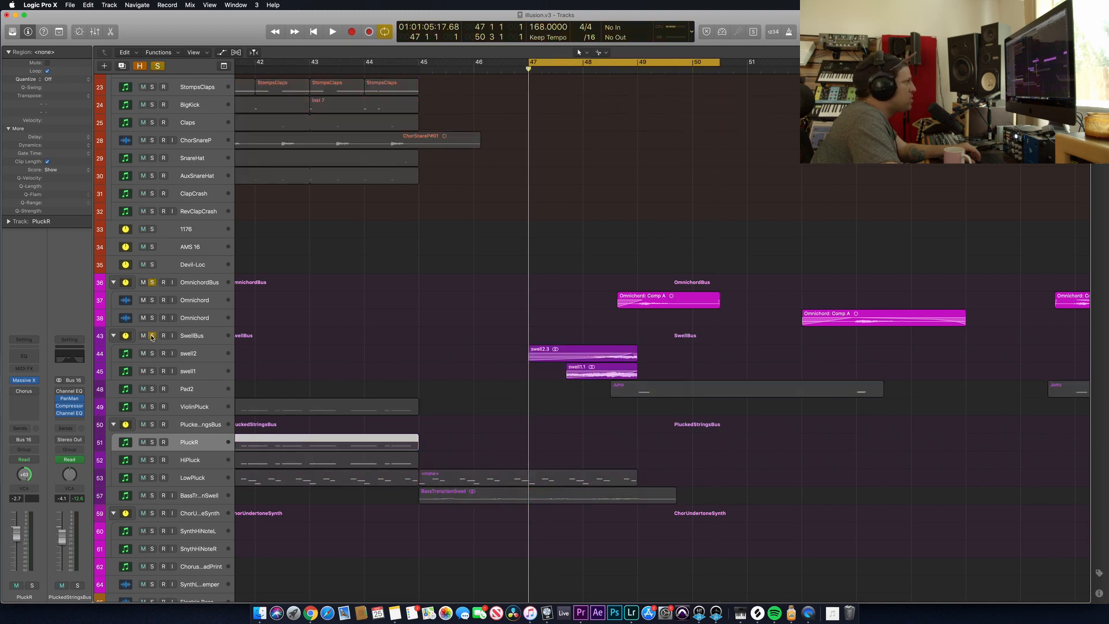
pyautogui.press('space')
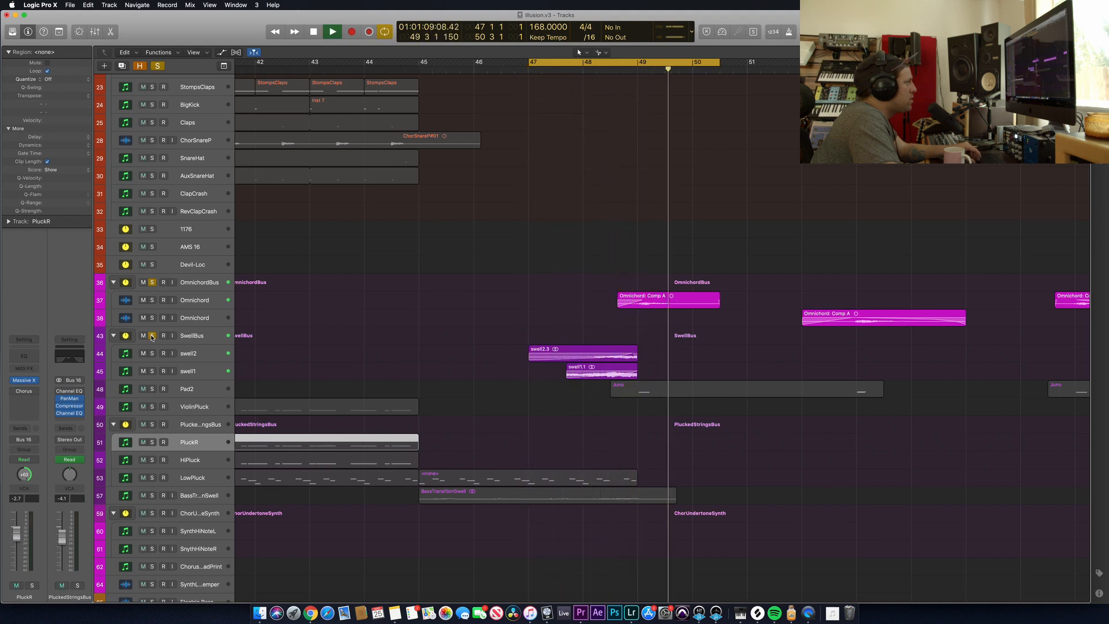
pyautogui.press('space')
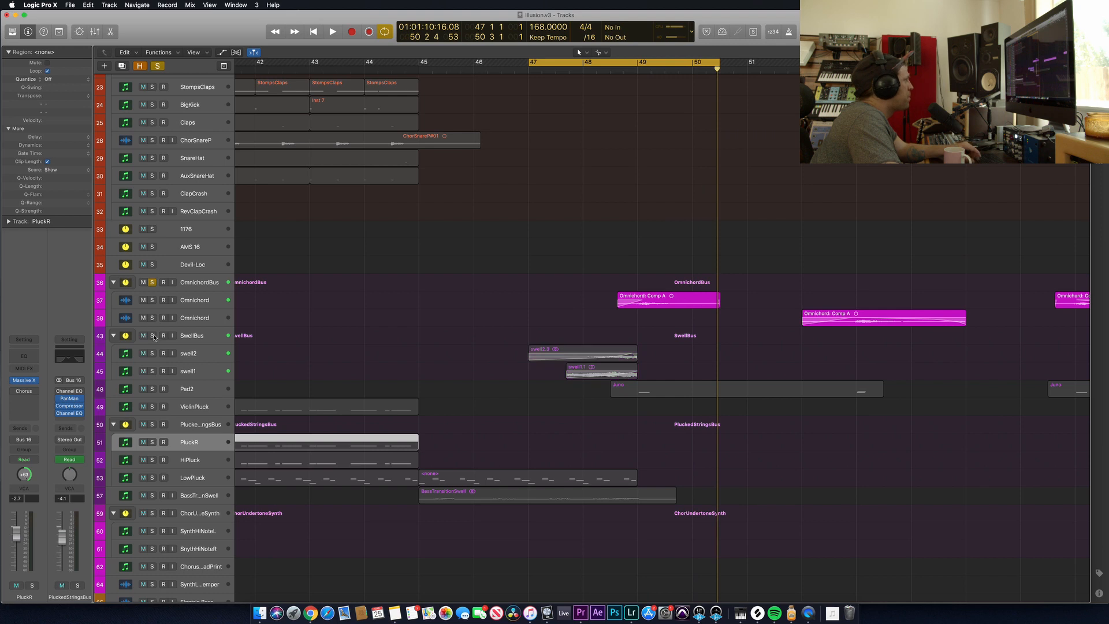
pyautogui.click(152, 283)
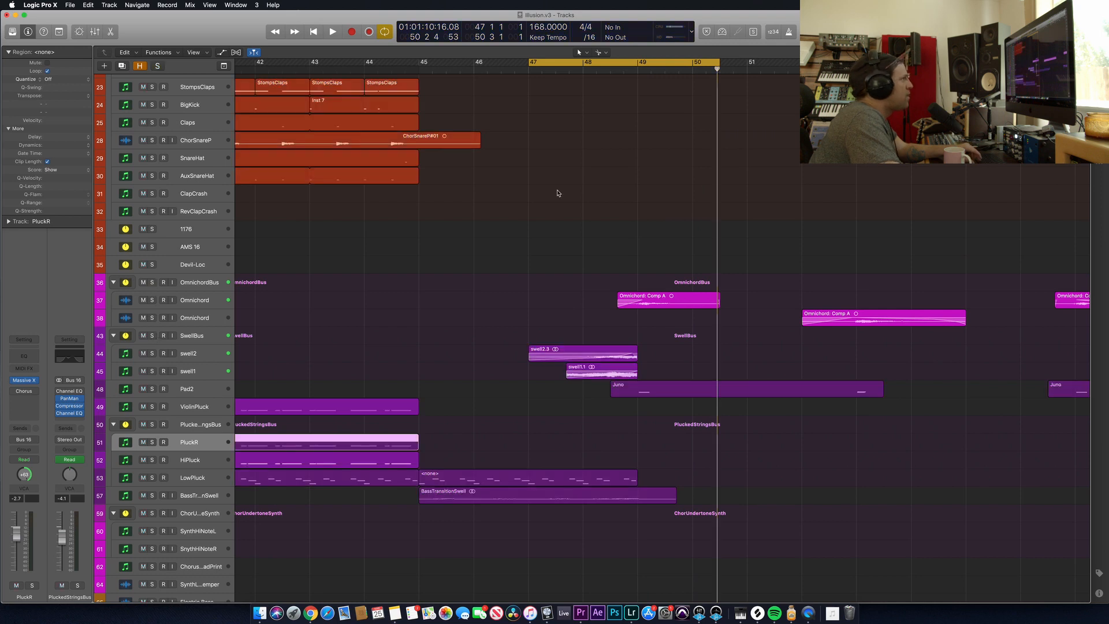
# Turn off the cycle and look over all the tracks in the sections following the first chorus.
pyautogui.click(636, 62)
pyautogui.scroll(-10, 663, 338)
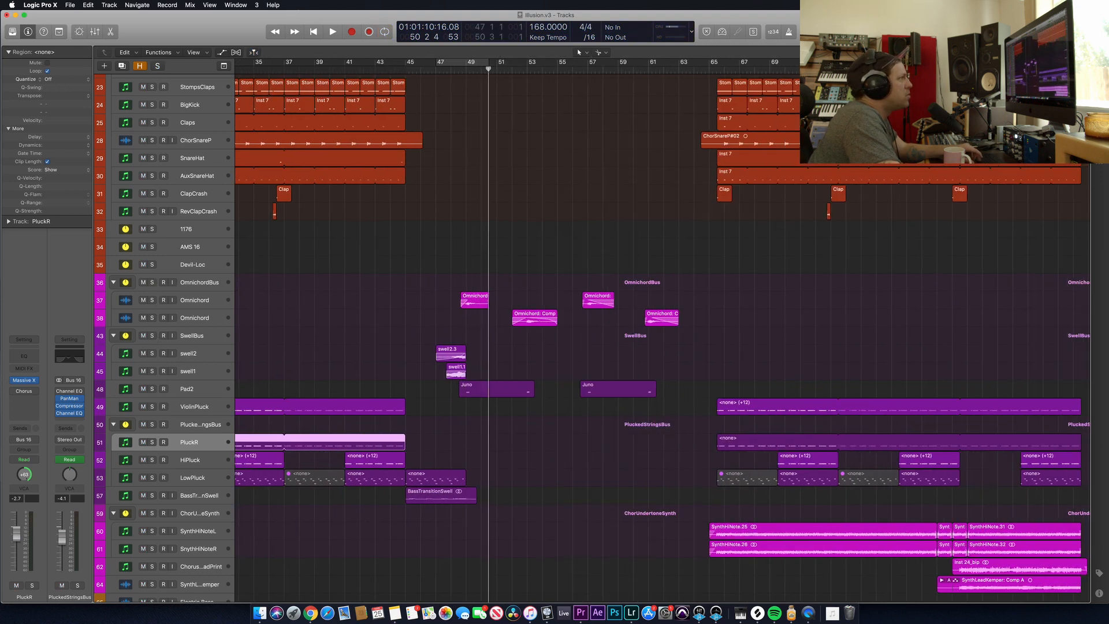
pyautogui.scroll(-8, 522, 235)
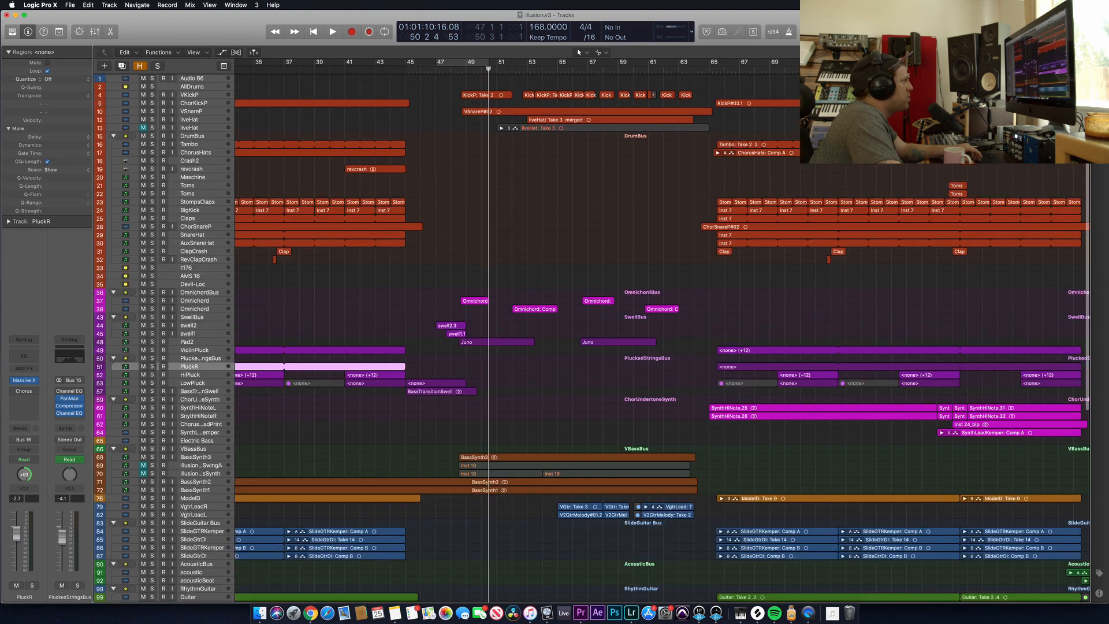
pyautogui.scroll(-5, 522, 235)
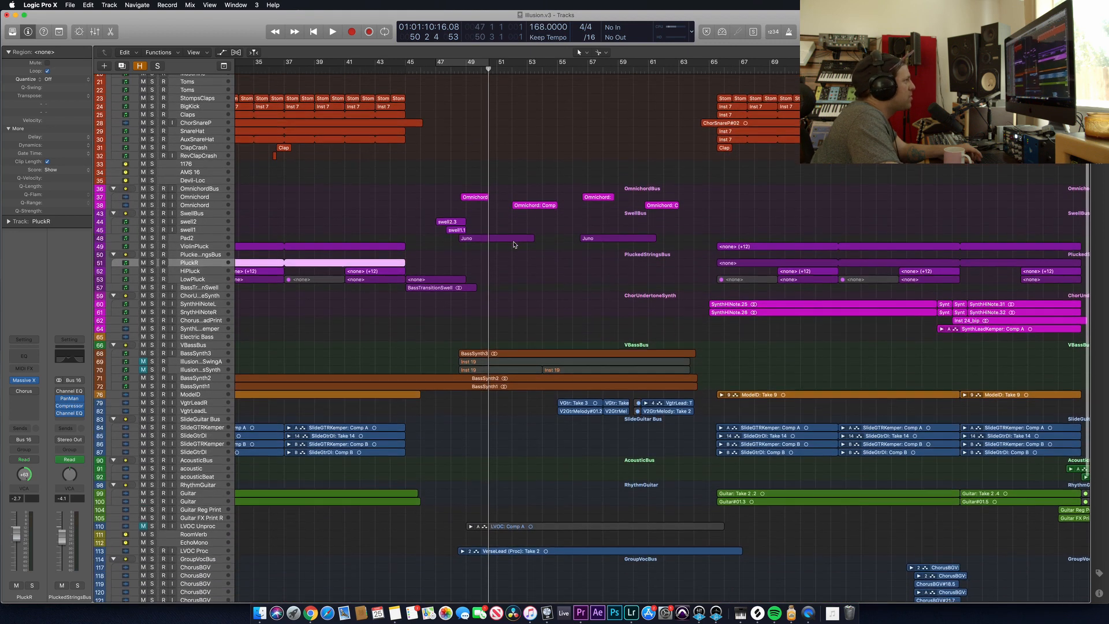
pyautogui.moveTo(462, 64); pyautogui.dragTo(695, 78)
pyautogui.hscroll(10, 679, 158)
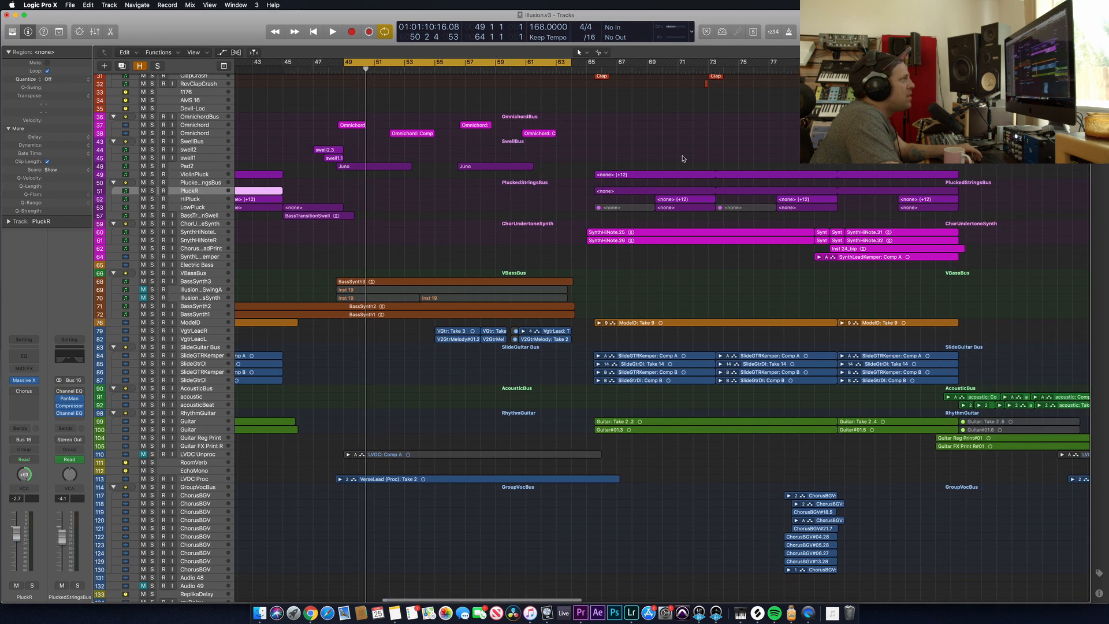
pyautogui.press('c')
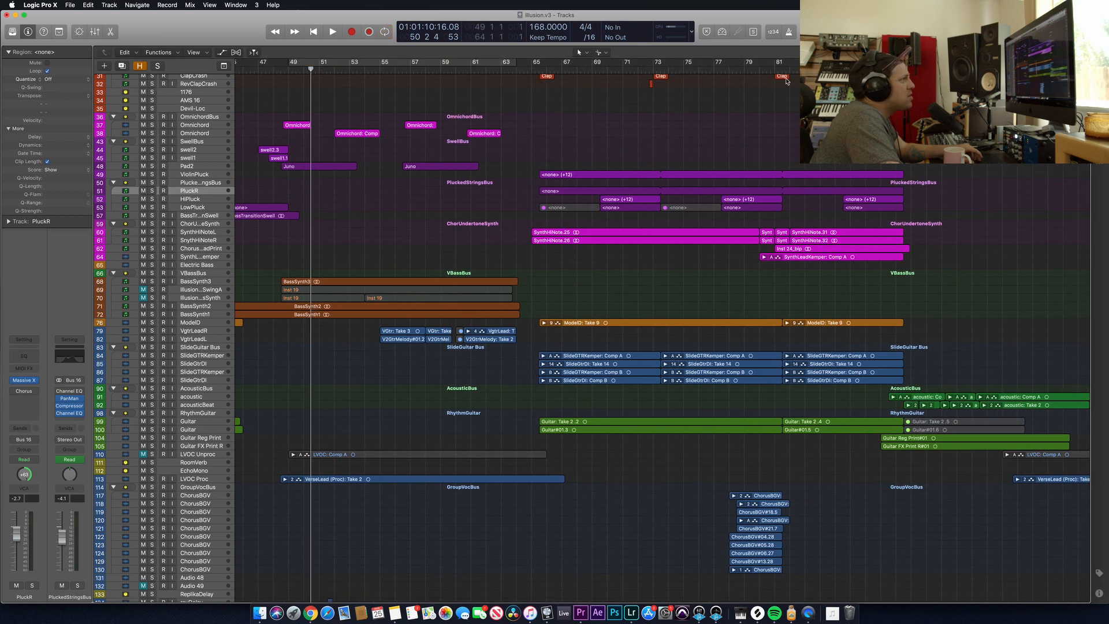
# Set the cycle range to bars 81 to 90 and solo the ChorusSynthLeadPrint track.
pyautogui.moveTo(778, 68); pyautogui.dragTo(881, 68)
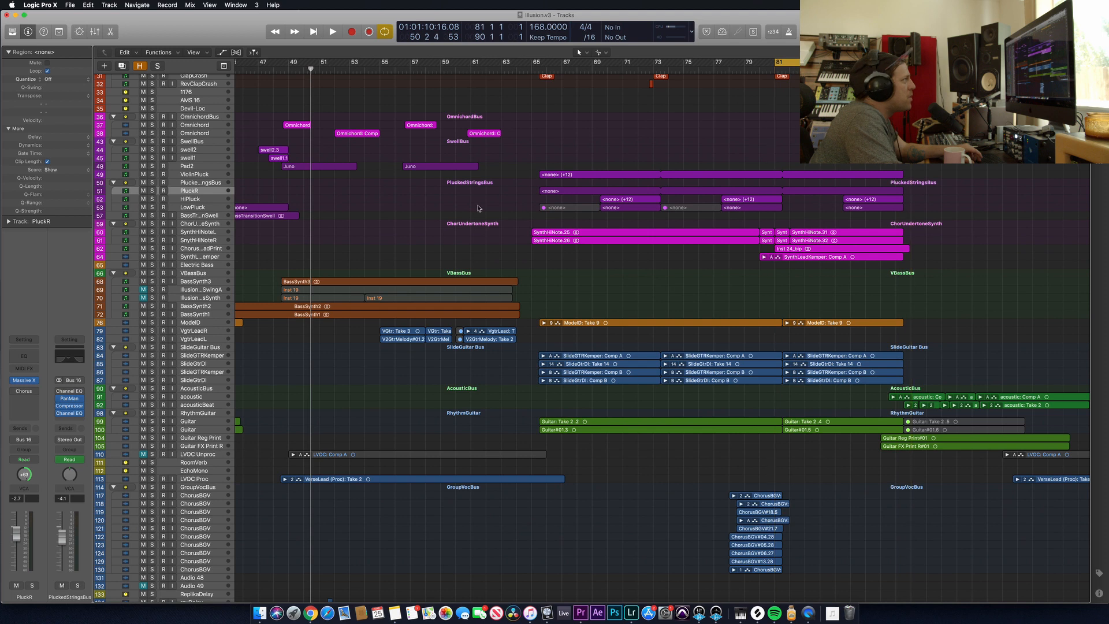
pyautogui.click(191, 248)
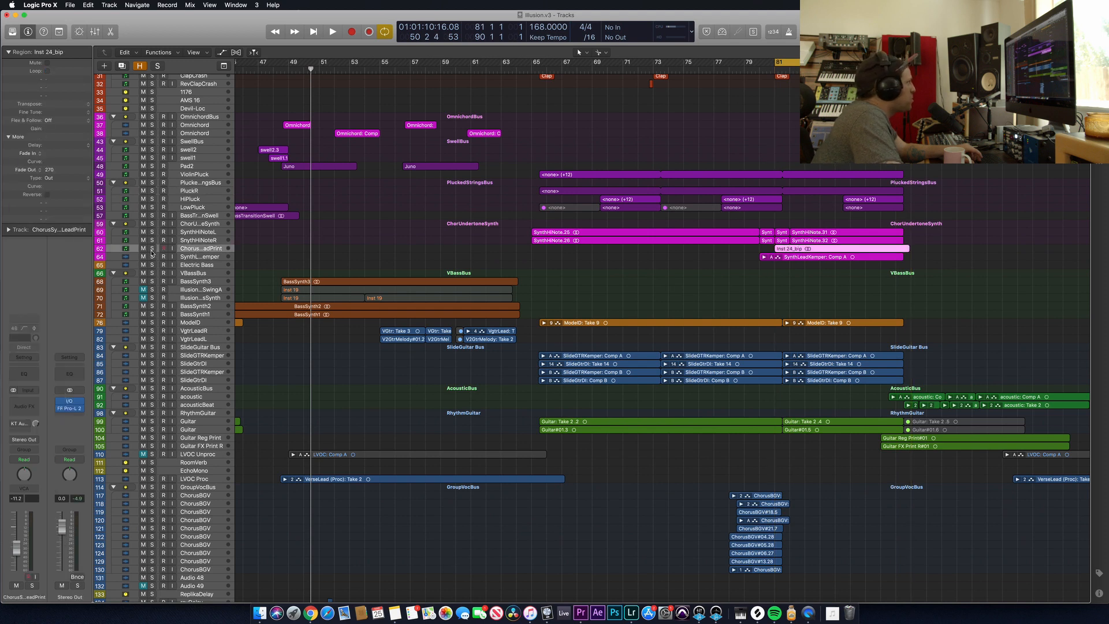
pyautogui.click(152, 249)
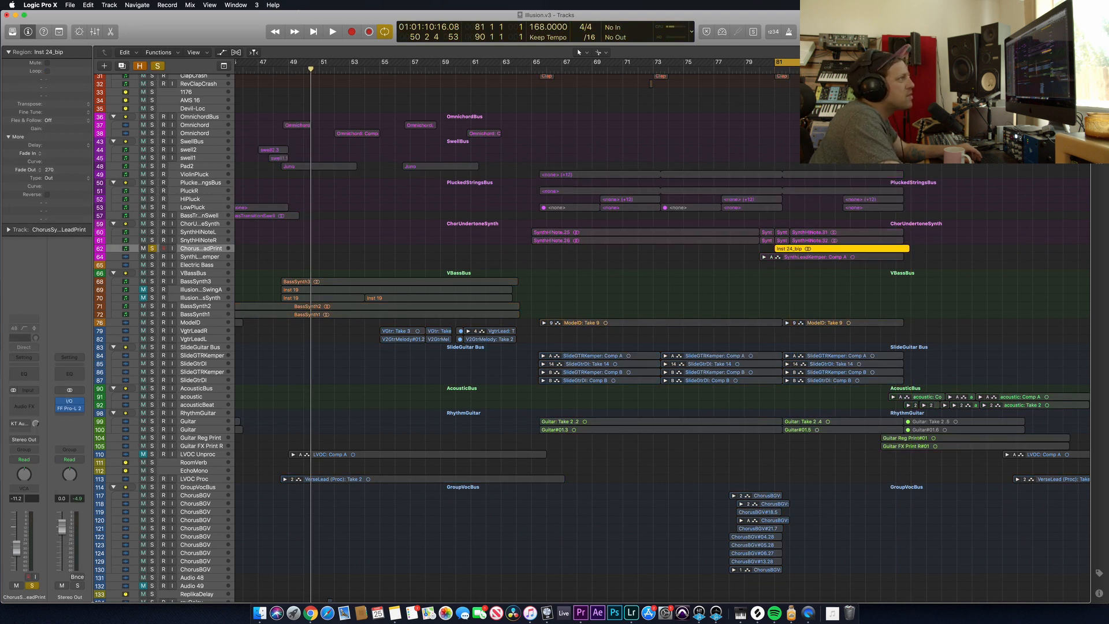
# Solo the SynthLeadKemper track along with ChorusSynthLeadPrint and play the cycled section.
pyautogui.press('super+Down')
pyautogui.press('super+Down')
pyautogui.press('super+Down')
pyautogui.press('super+Down')
pyautogui.press('super+Down')
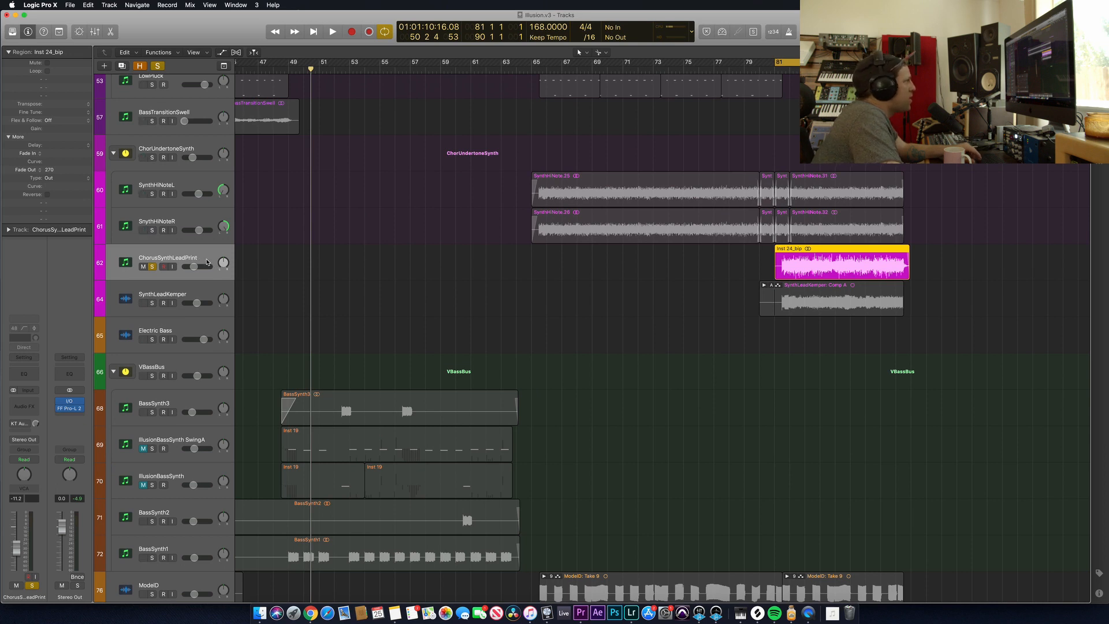
pyautogui.click(152, 303)
pyautogui.press('space')
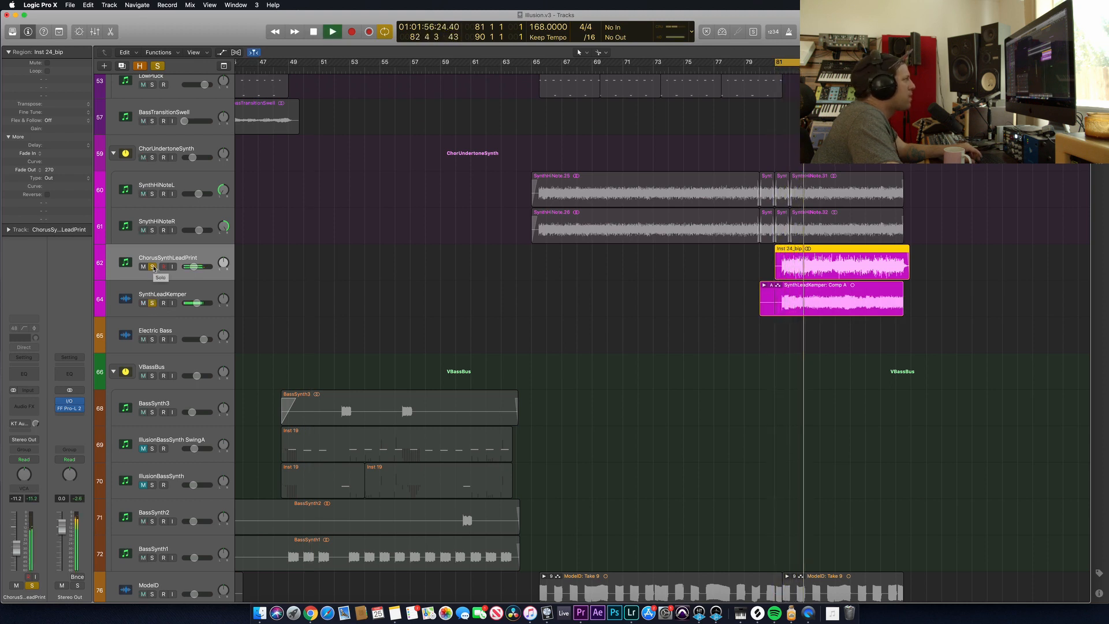
# Clear all solos, stop playback and select the SynthLeadKemper track.
pyautogui.click(158, 65)
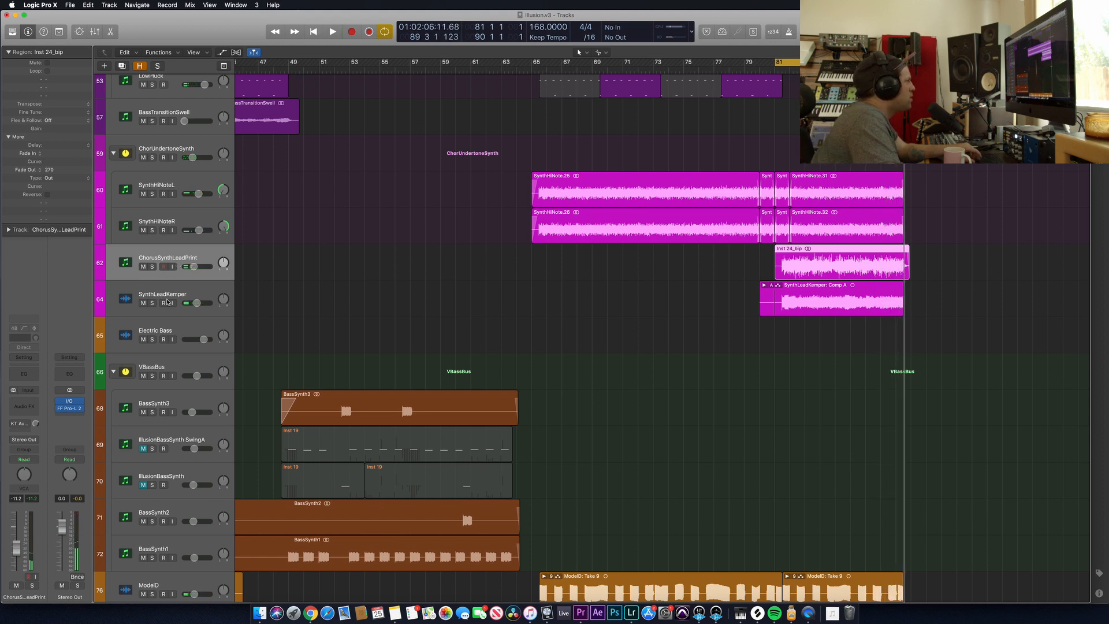
pyautogui.click(183, 293)
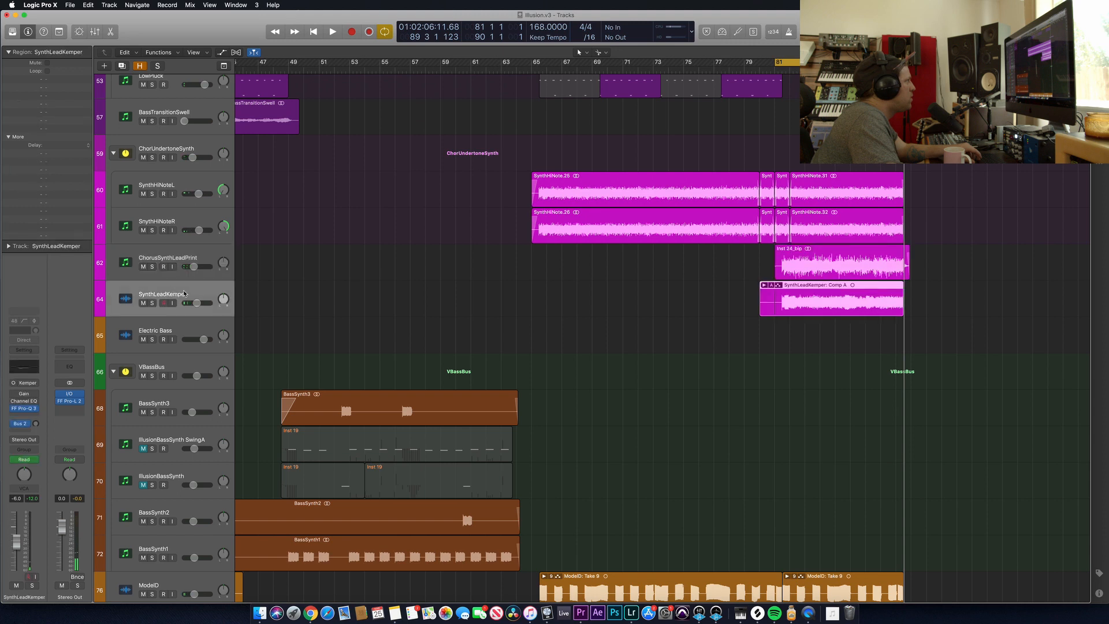
# Solo the SynthLeadKemper track and examine its Comp A region at bars 80 to 89.
pyautogui.click(185, 257)
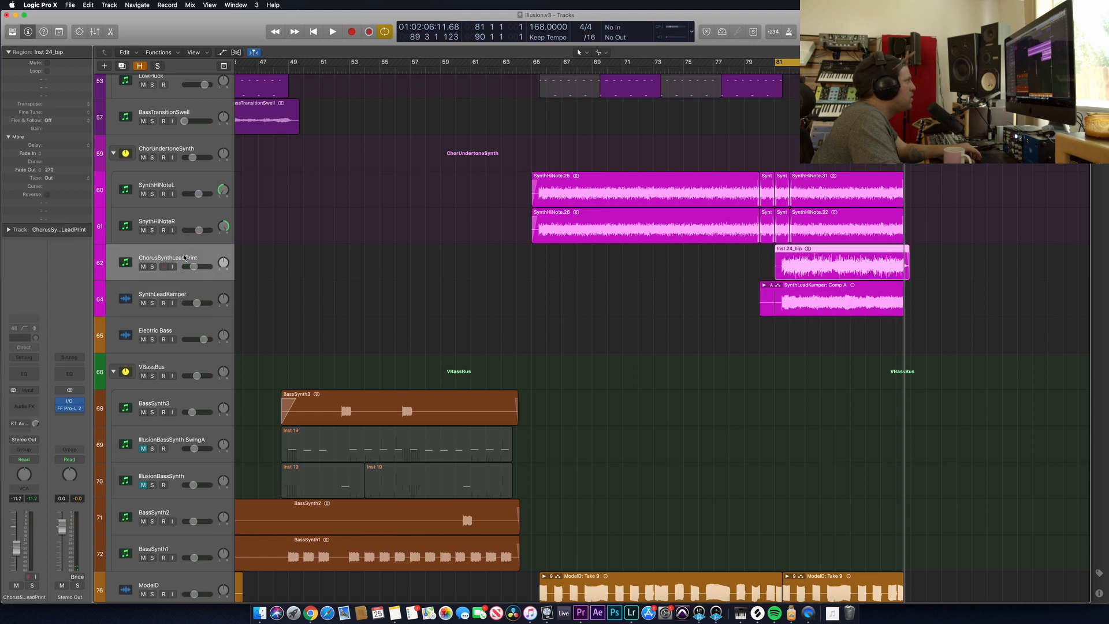
pyautogui.click(152, 302)
pyautogui.click(172, 296)
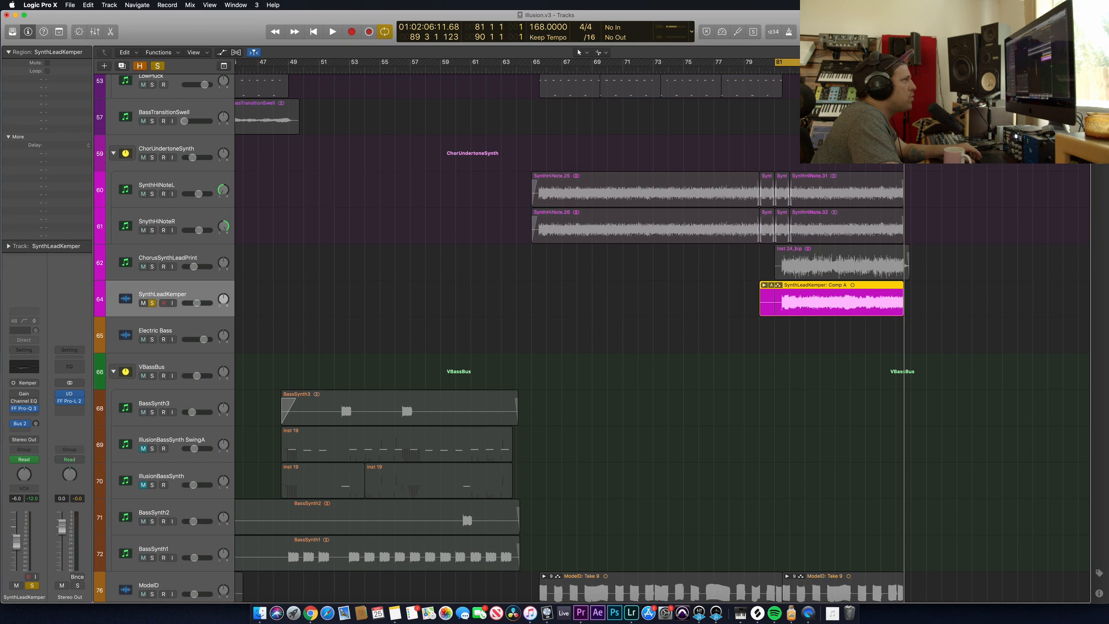
pyautogui.press('super+Right')
pyautogui.press('super+Right')
pyautogui.press('super+Right')
pyautogui.hscroll(5, 662, 338)
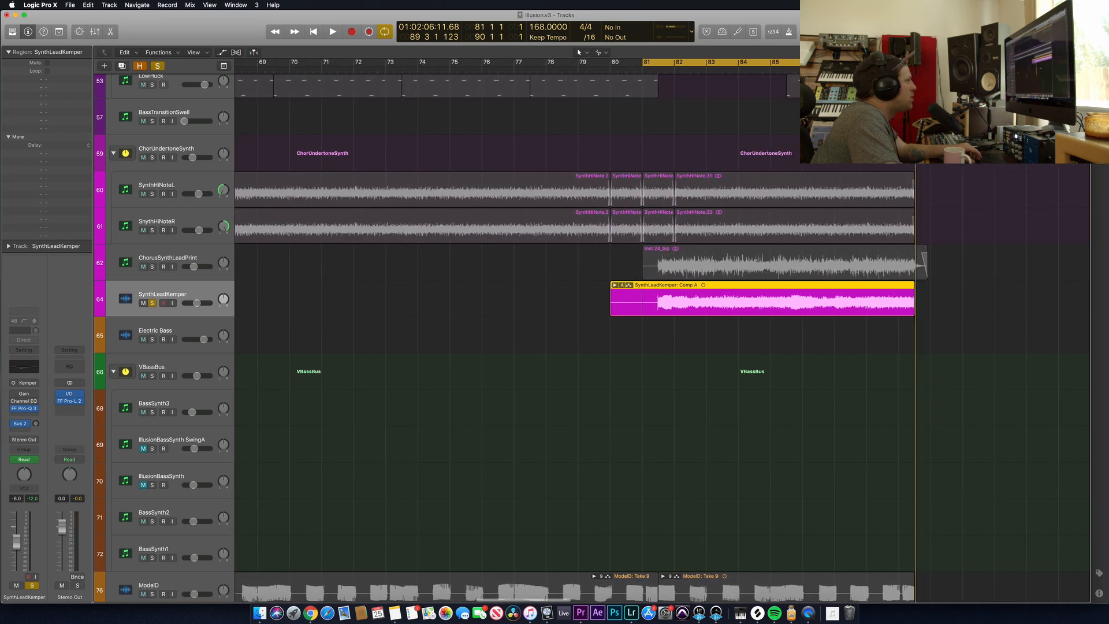
pyautogui.hscroll(1, 280, 255)
pyautogui.hscroll(5, 535, 297)
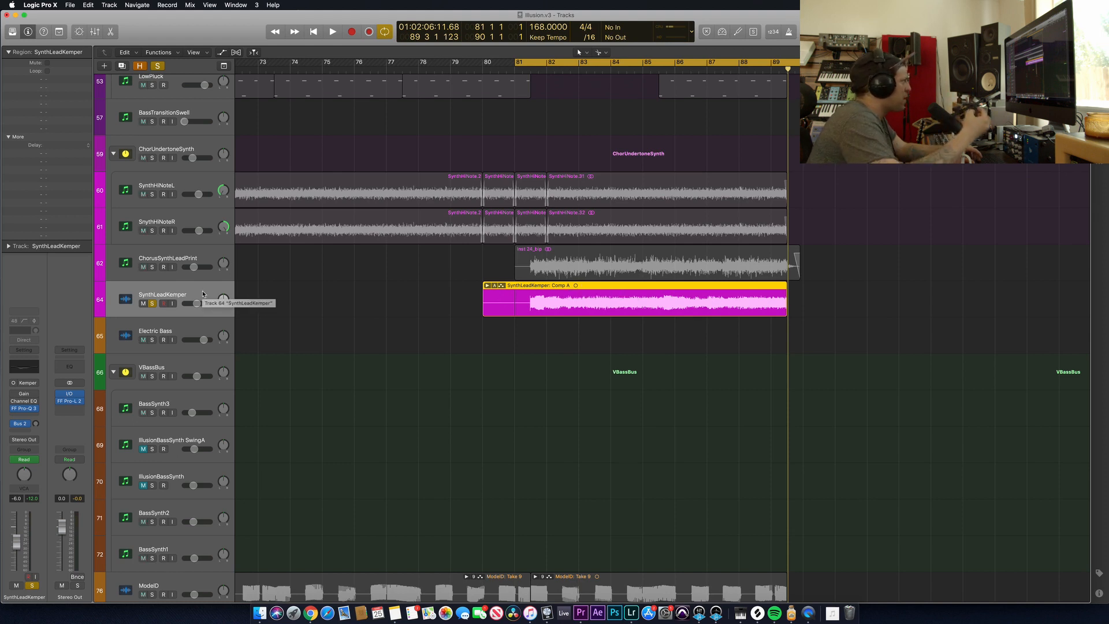
# Play the cycled section with only ChorusSynthLeadPrint soloed, adding SynthLeadKemper to the solo during playback, and stop.
pyautogui.click(204, 258)
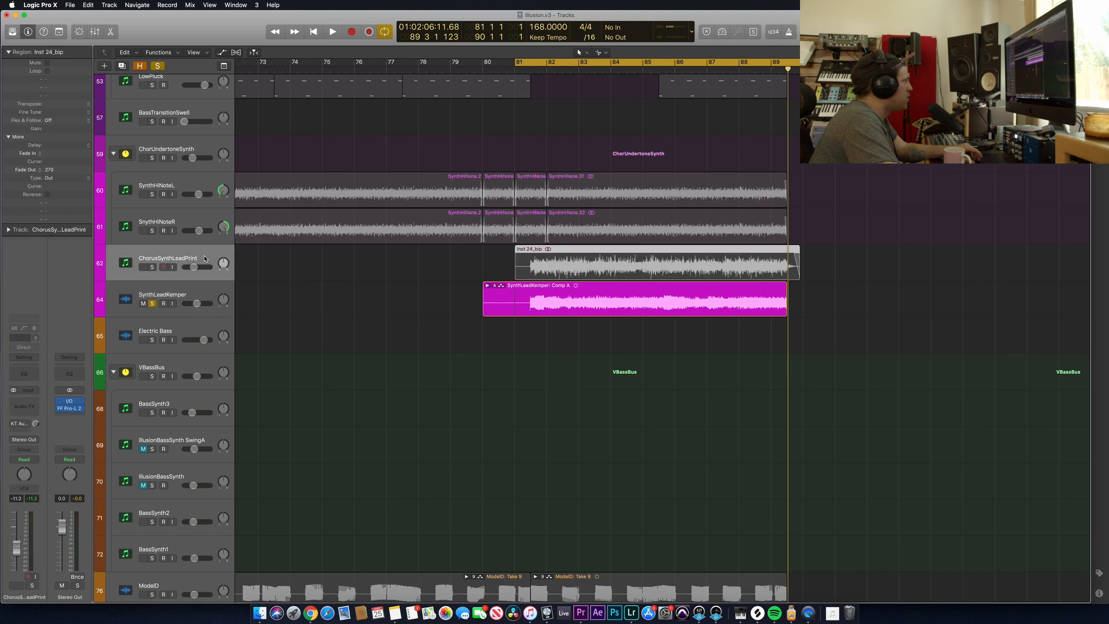
pyautogui.click(153, 267)
pyautogui.click(152, 303)
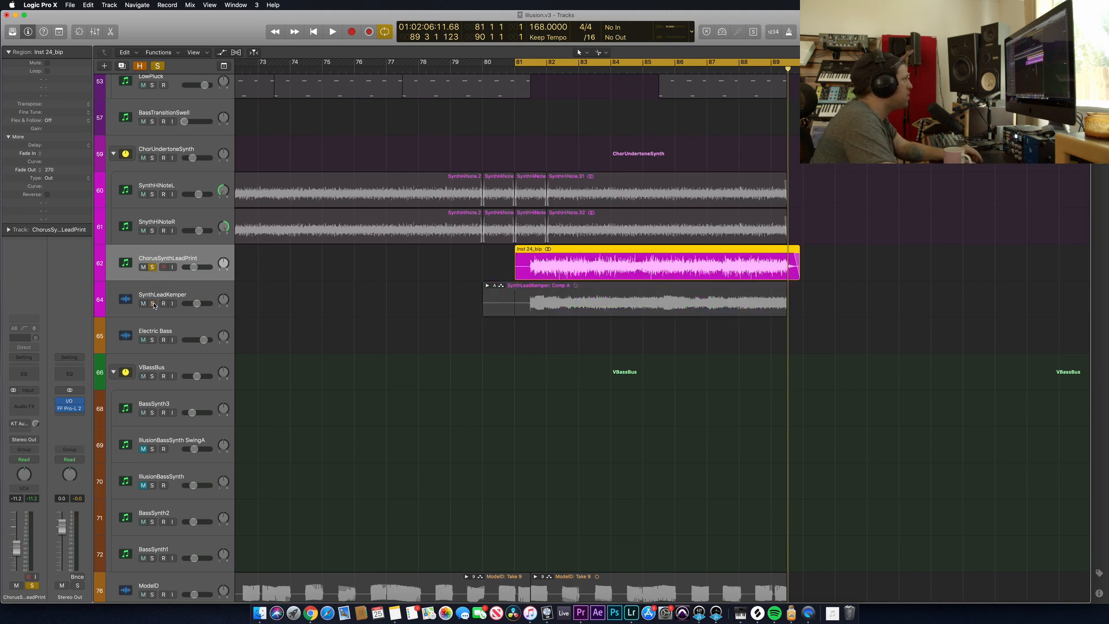
pyautogui.press('space')
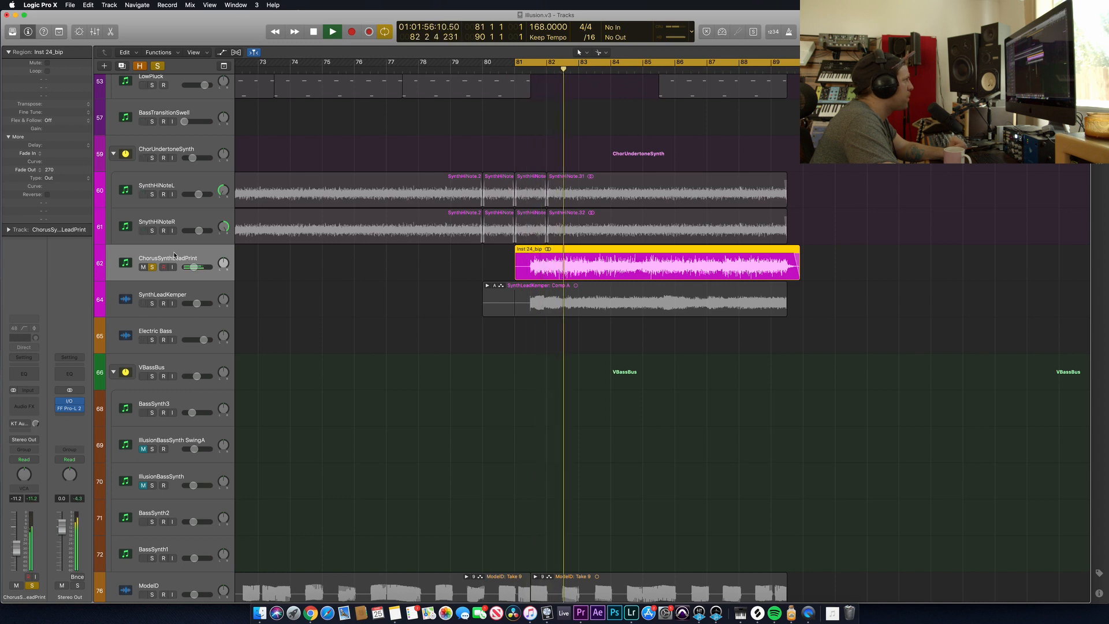
pyautogui.click(153, 304)
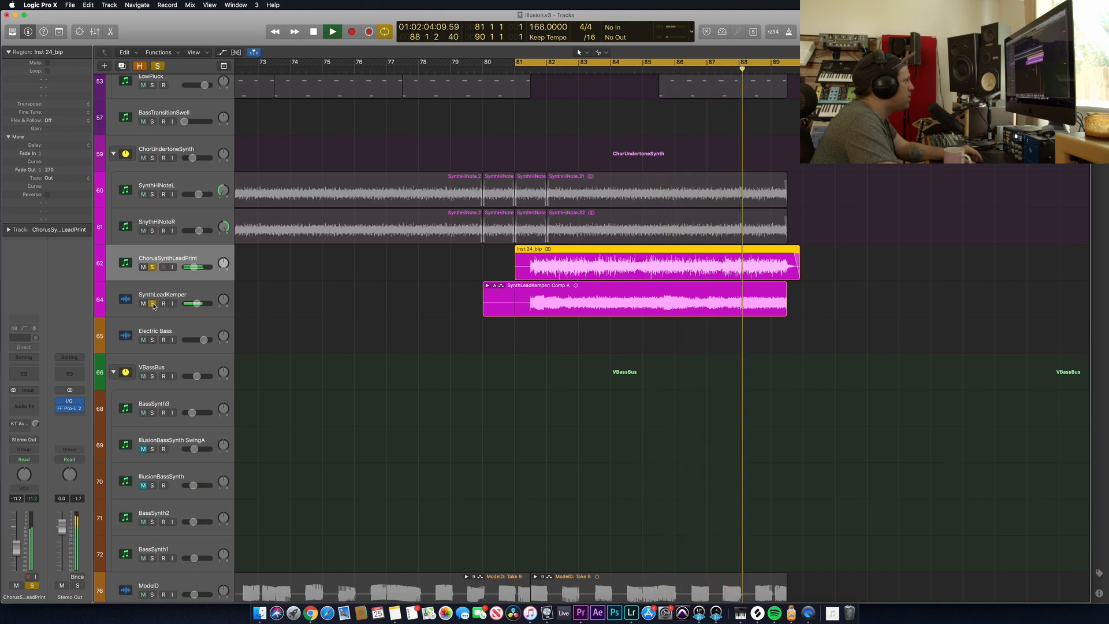
pyautogui.press('space')
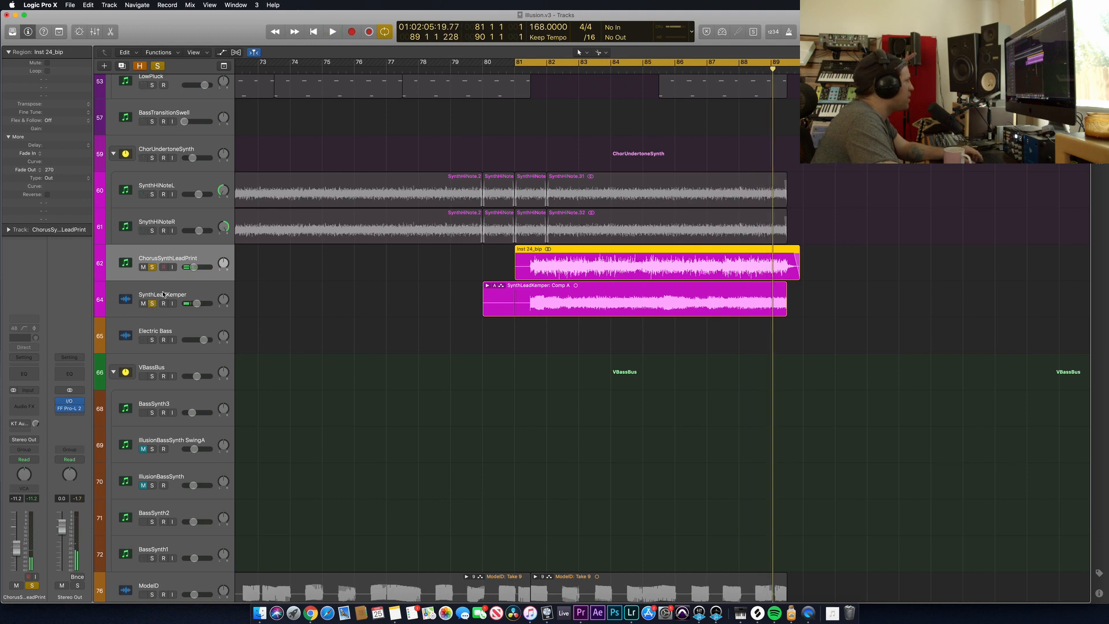
# Clear the solos on SynthLeadKemper and ChorusSynthLeadPrint and play the cycled section with the full mix.
pyautogui.click(164, 294)
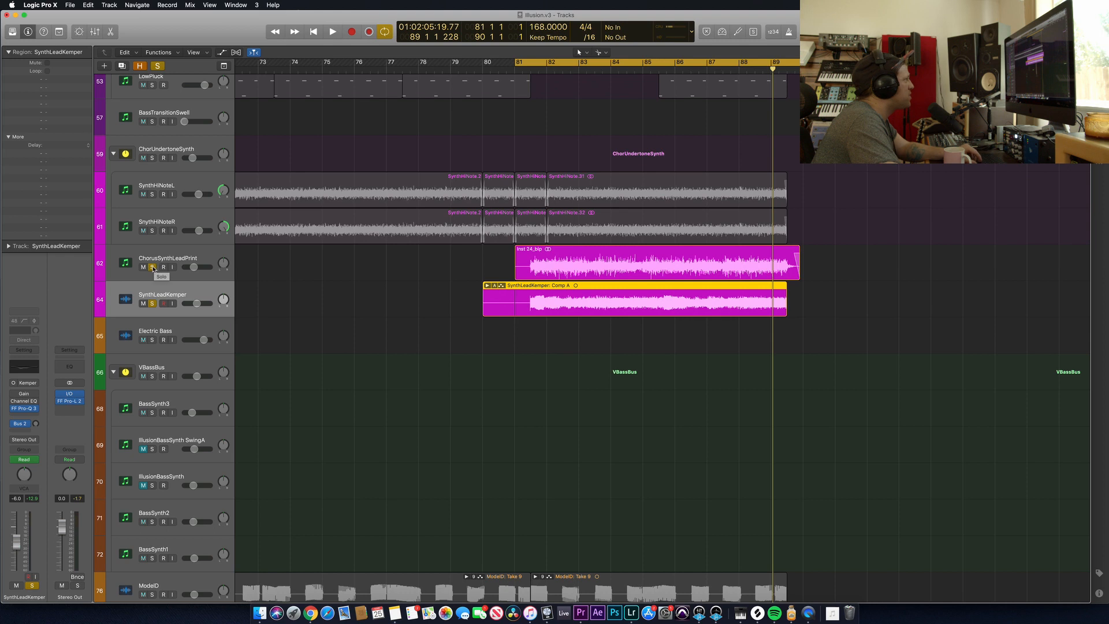
pyautogui.click(153, 304)
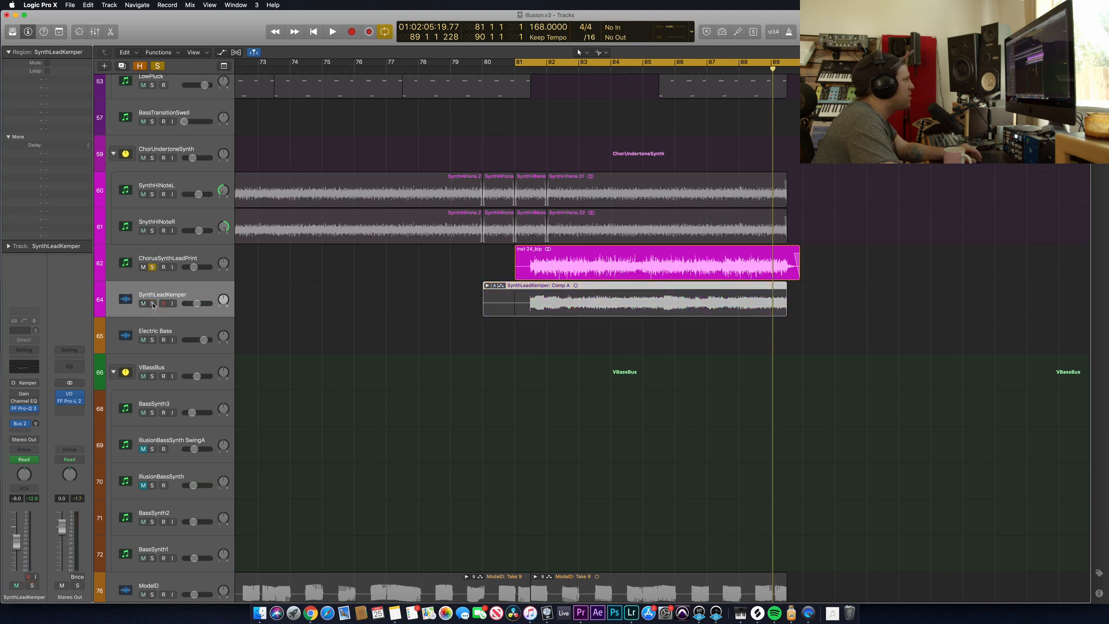
pyautogui.press('space')
pyautogui.click(152, 267)
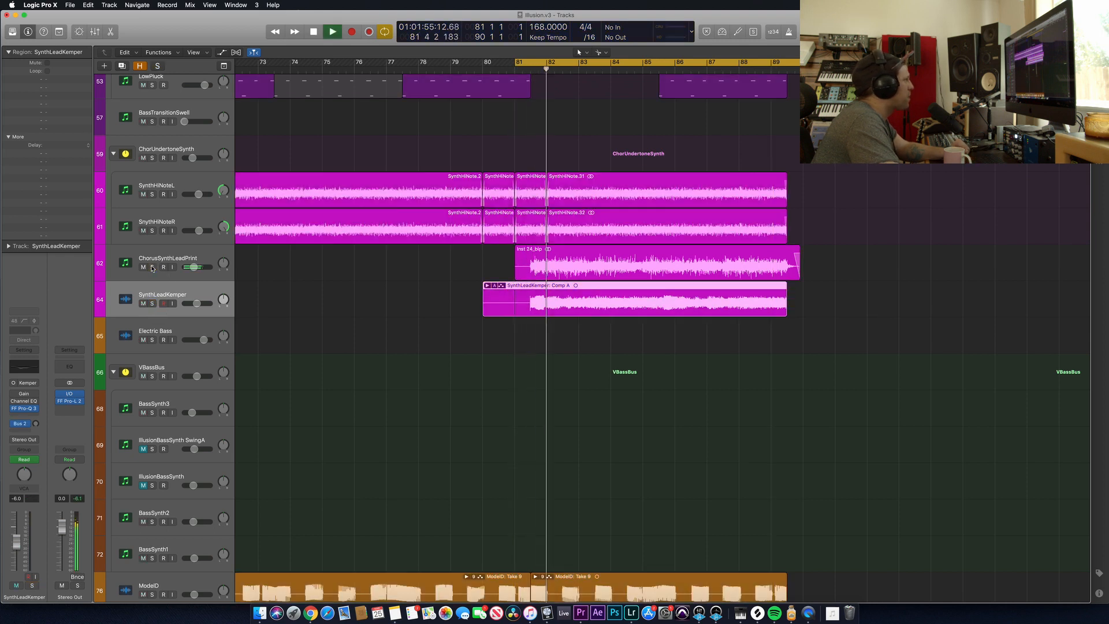
# Compare the mix with SynthLeadKemper muted and unmuted twice during playback, and stop with it unmuted.
pyautogui.click(144, 304)
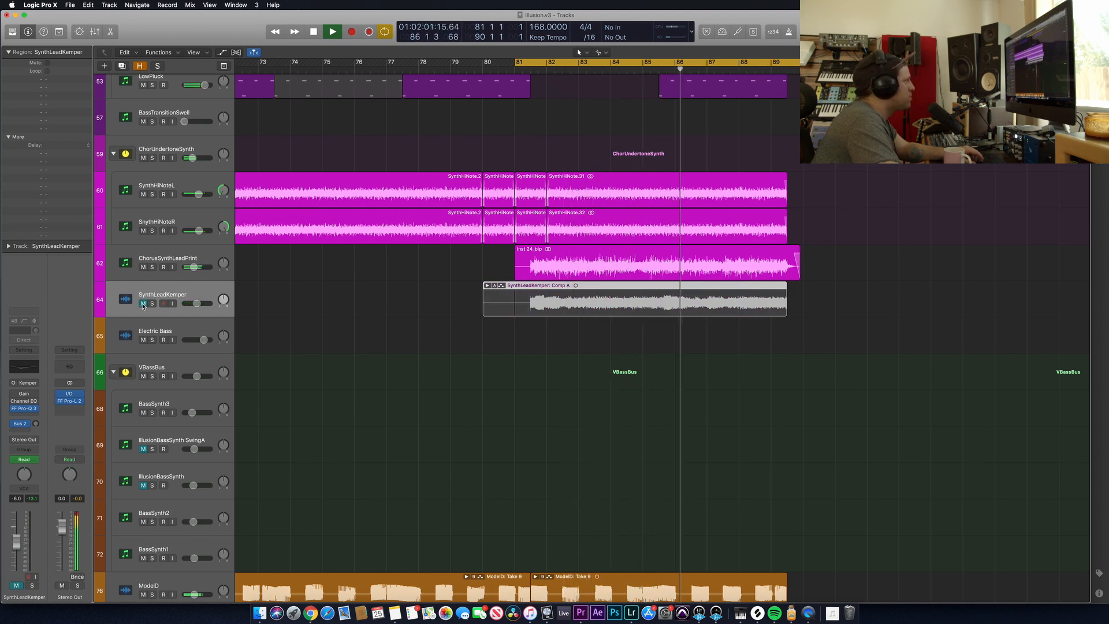
pyautogui.click(143, 304)
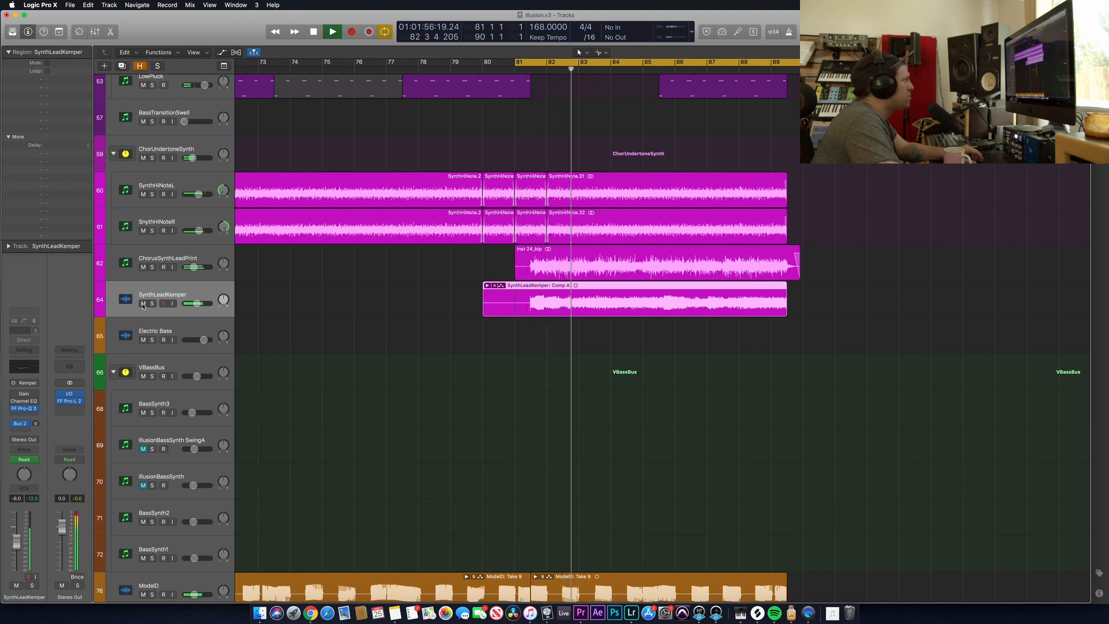
pyautogui.click(144, 304)
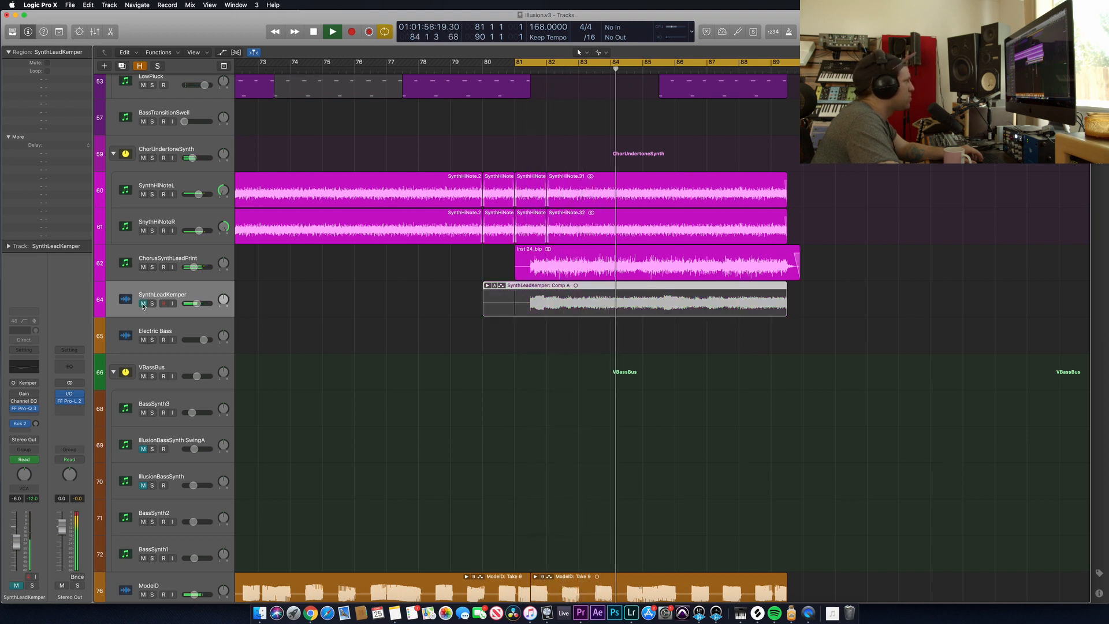
pyautogui.click(143, 304)
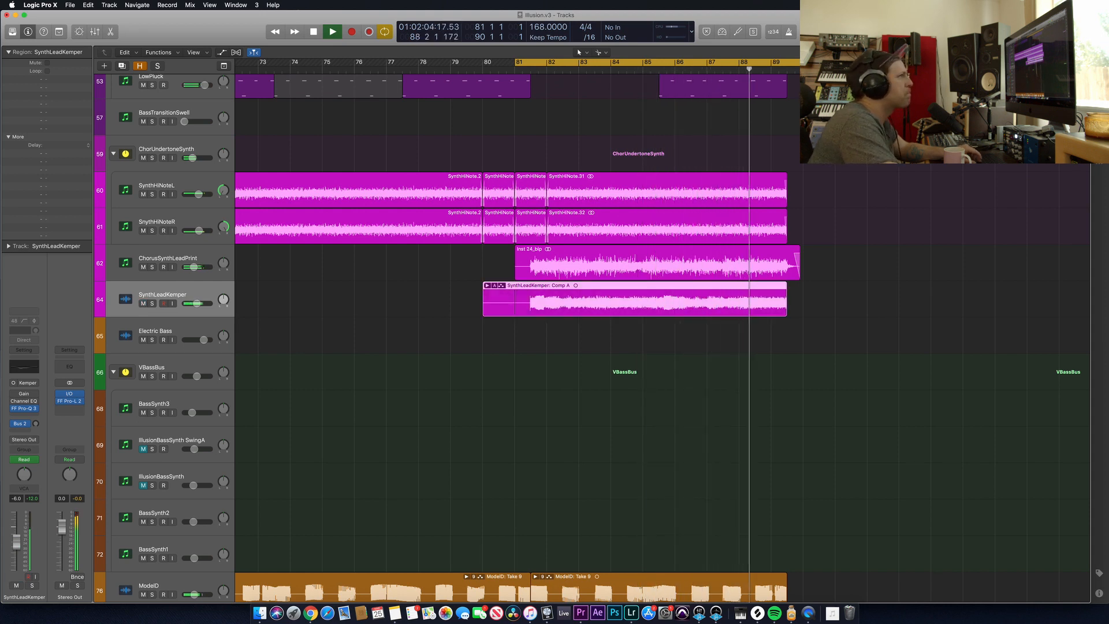
pyautogui.press('space')
# Set the cycle range from bar 48 beat 4 to bar 64 and play it.
pyautogui.press('super+Up')
pyautogui.press('super+Up')
pyautogui.press('super+Up')
pyautogui.press('super+Up')
pyautogui.press('super+Up')
pyautogui.hscroll(-15, 702, 240)
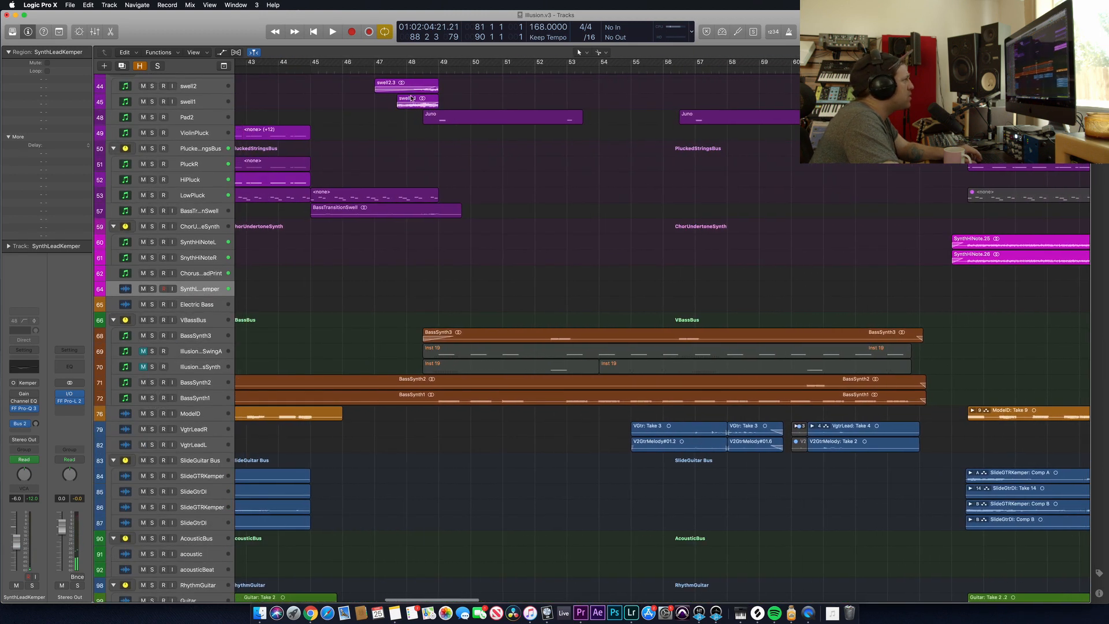
pyautogui.hscroll(-3, 440, 136)
pyautogui.hscroll(4, 440, 136)
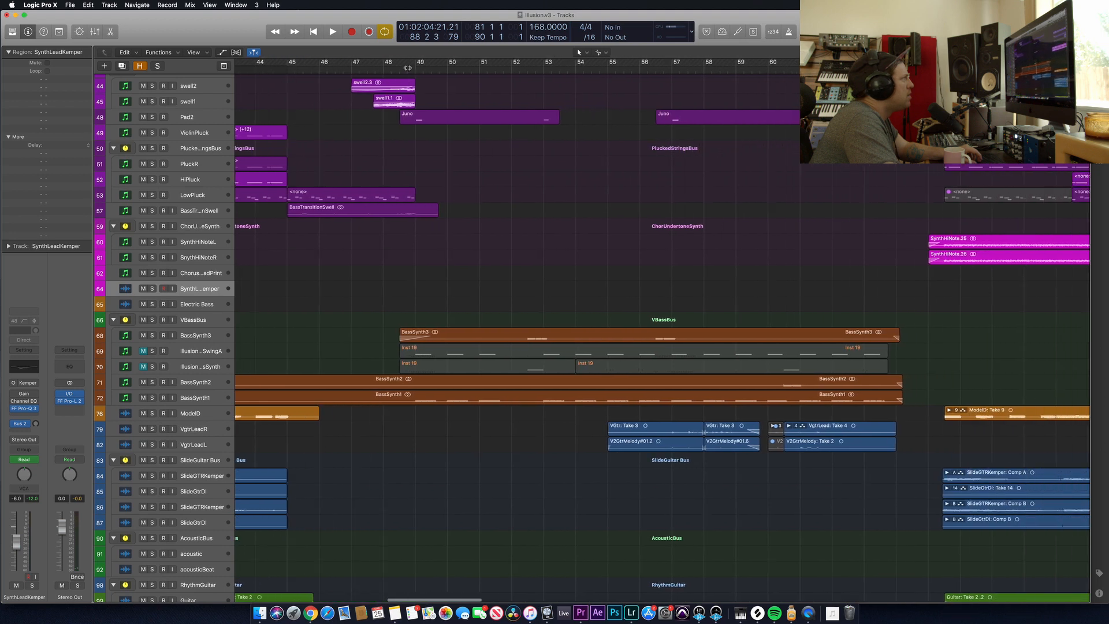
pyautogui.moveTo(364, 62); pyautogui.dragTo(877, 62)
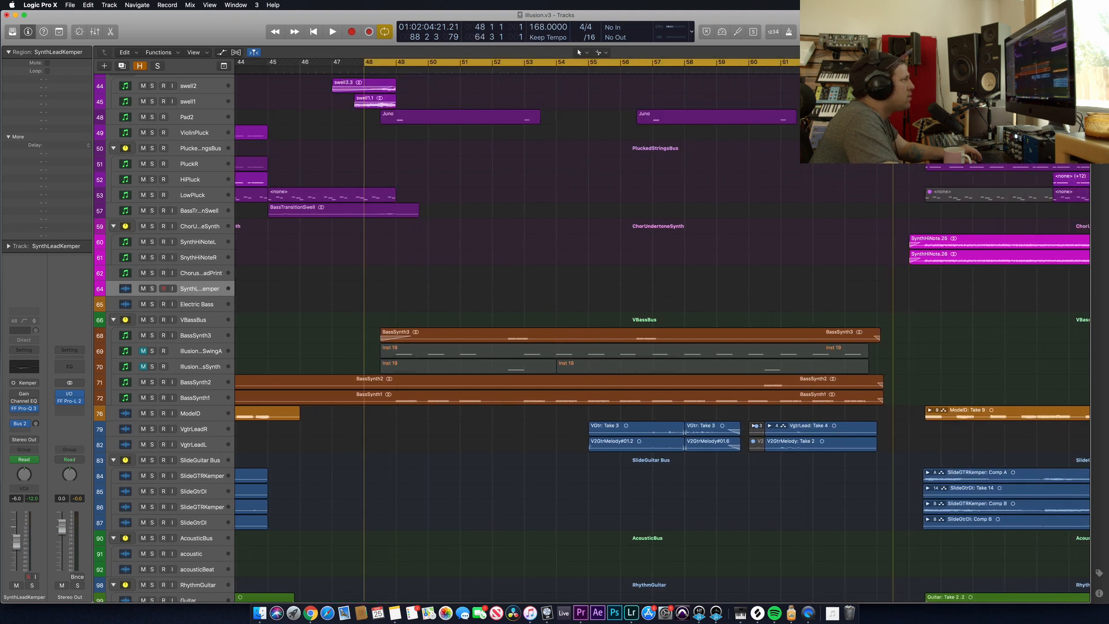
pyautogui.press('space')
pyautogui.moveTo(364, 61); pyautogui.dragTo(393, 62)
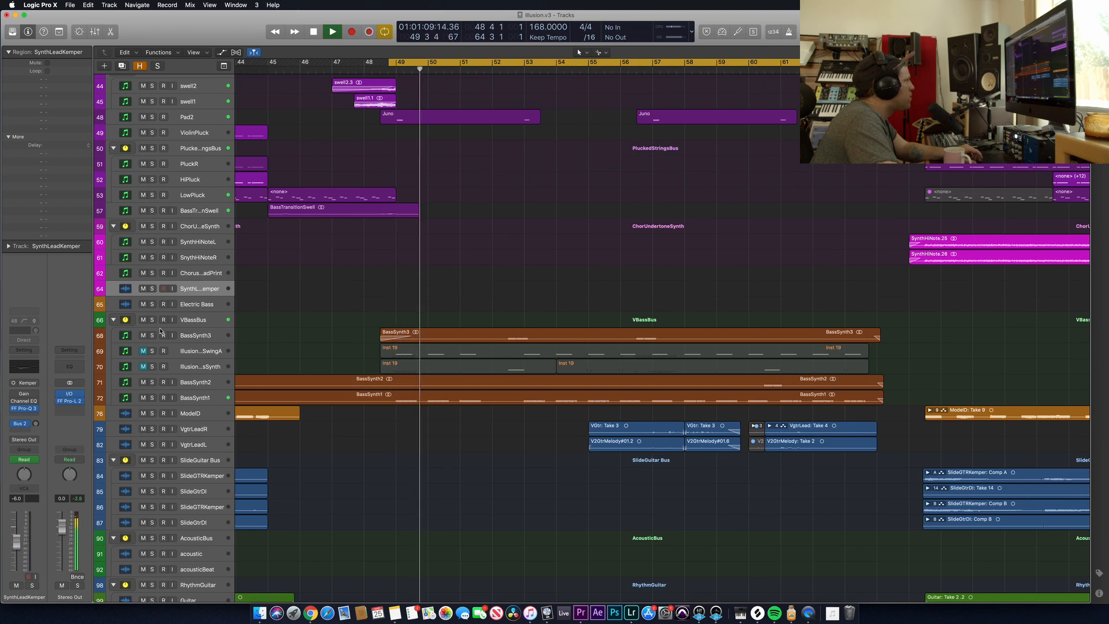
# Audition the BassSynth1 track soloed in the cycled section, clear its solo and stop playback.
pyautogui.click(152, 398)
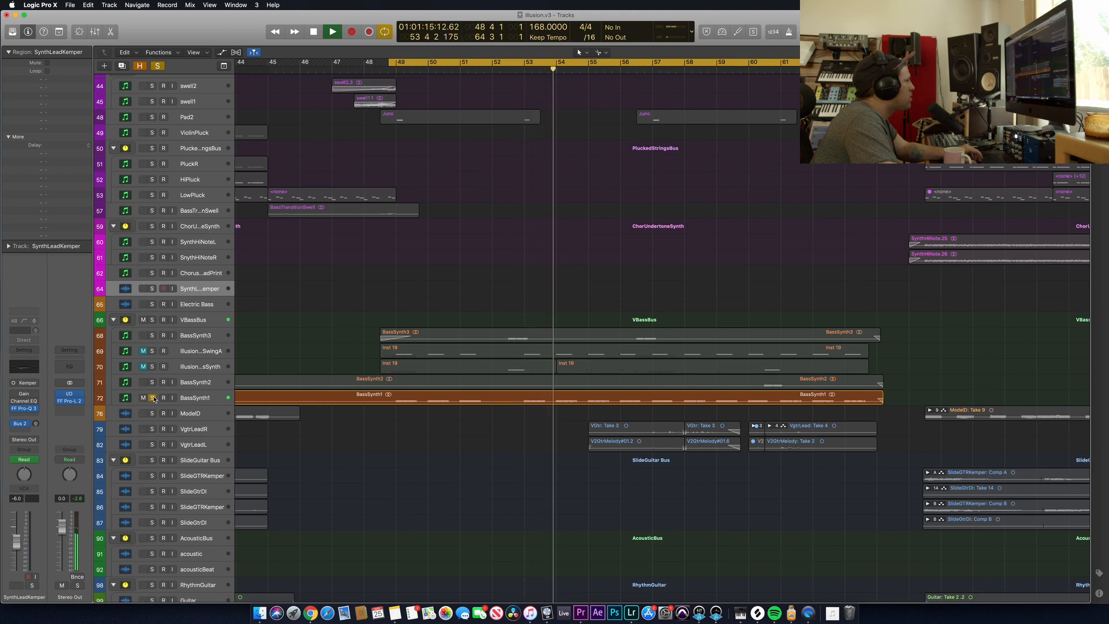
pyautogui.click(152, 398)
pyautogui.press('space')
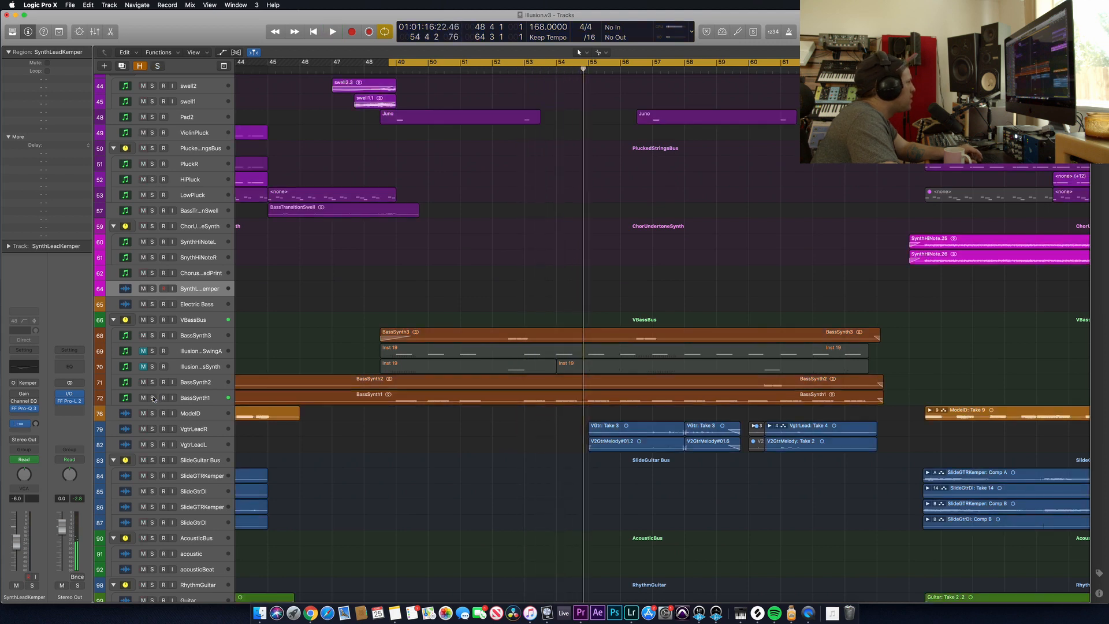
# Mute BassSynth1 and BassSynth2 and unmute IllusionBassSynth SwingA and IllusionBassSynth.
pyautogui.click(194, 357)
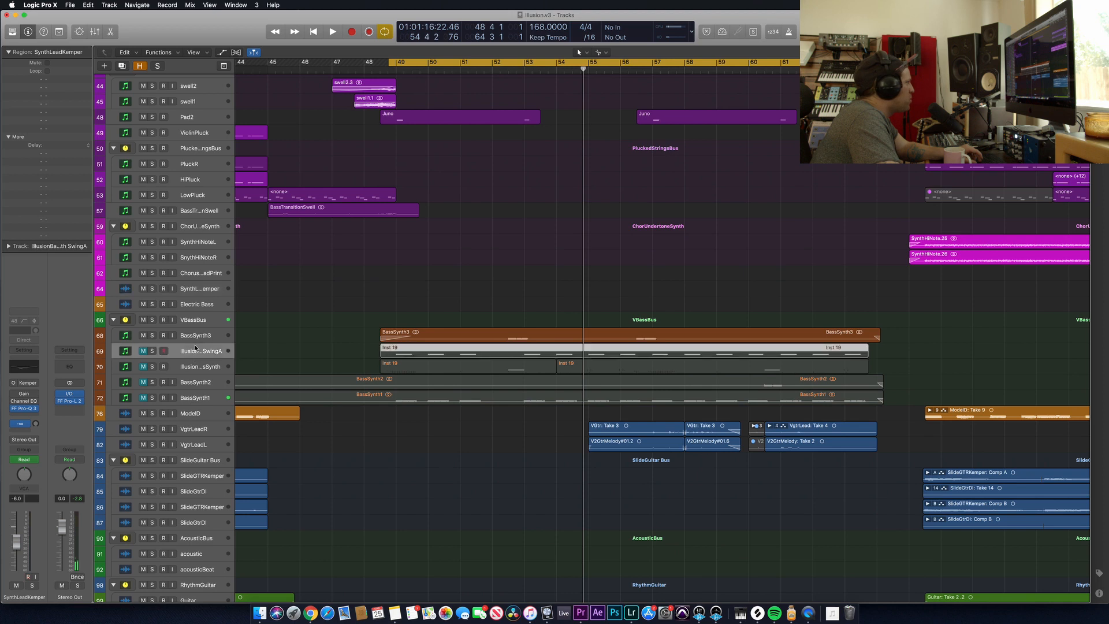
pyautogui.click(142, 350)
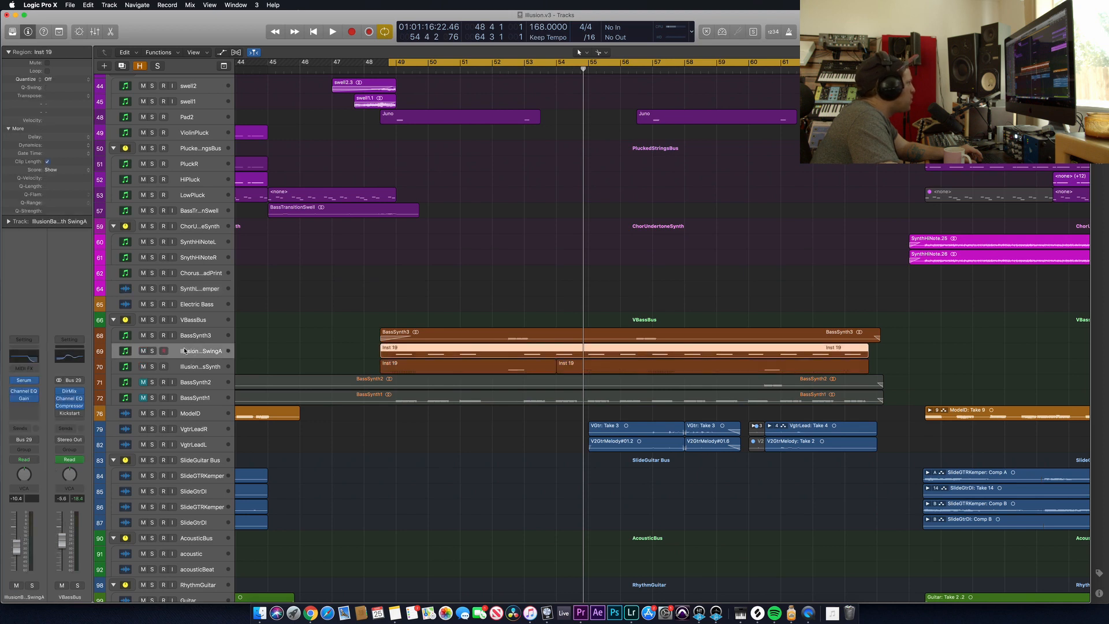
# Open the Serum instrument of IllusionBassSynth SwingA, examine its settings while auditioning the track soloed, and close it.
pyautogui.click(25, 381)
pyautogui.moveTo(289, 42); pyautogui.dragTo(876, 170)
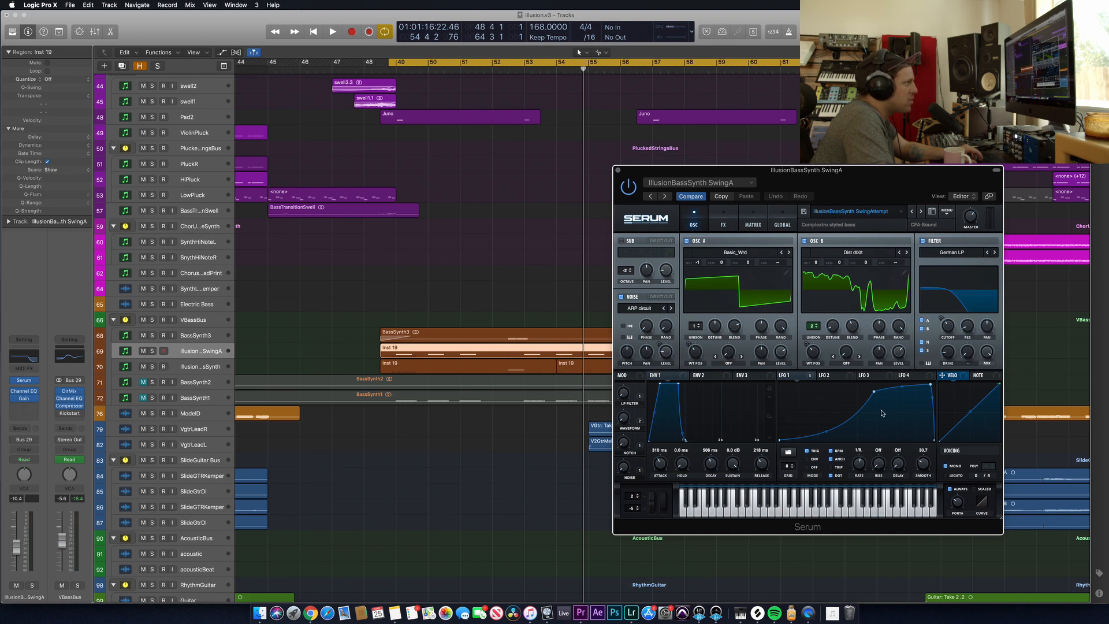
pyautogui.press('space')
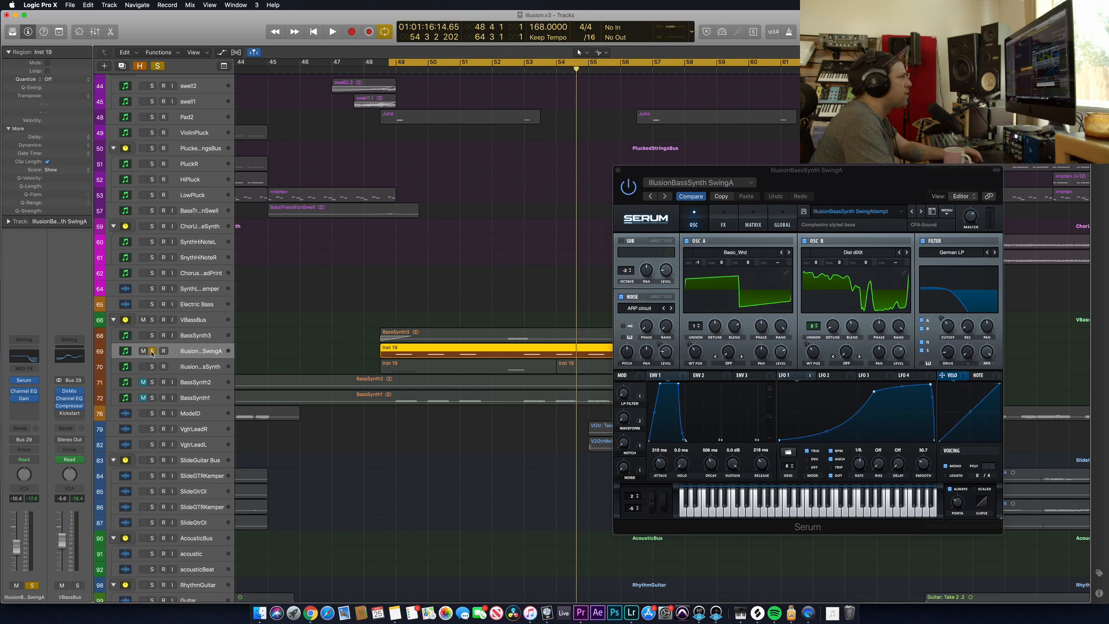
pyautogui.scroll(-1, 153, 353)
pyautogui.click(619, 172)
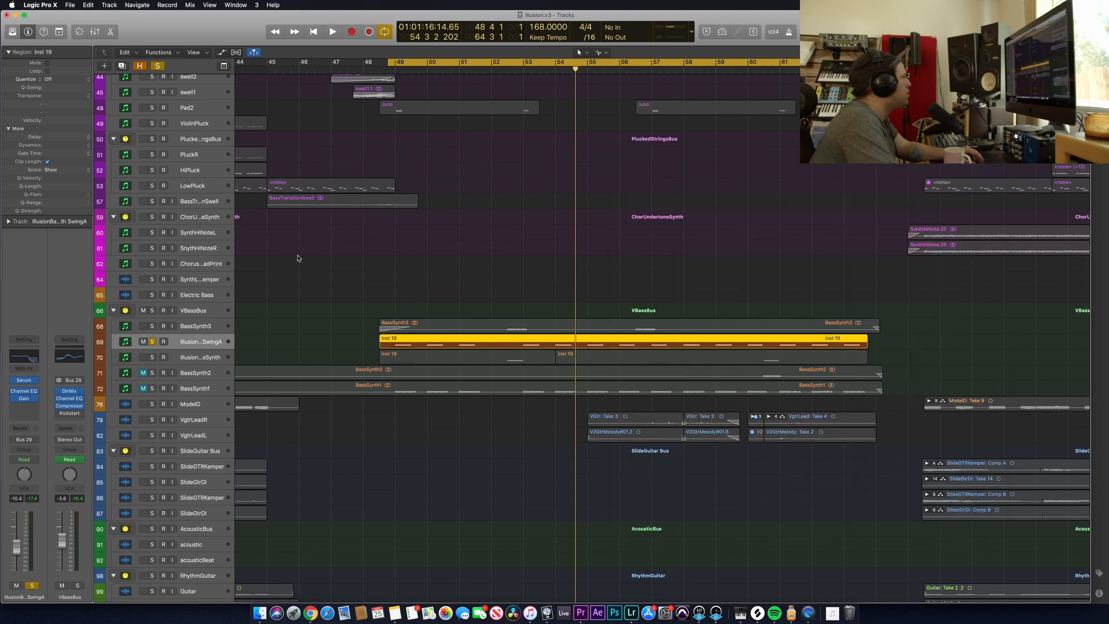
# Play the cycled section, comparing IllusionBassSynth SwingA in the full mix and soloed, and stop with the solo cleared.
pyautogui.press('space')
pyautogui.click(153, 342)
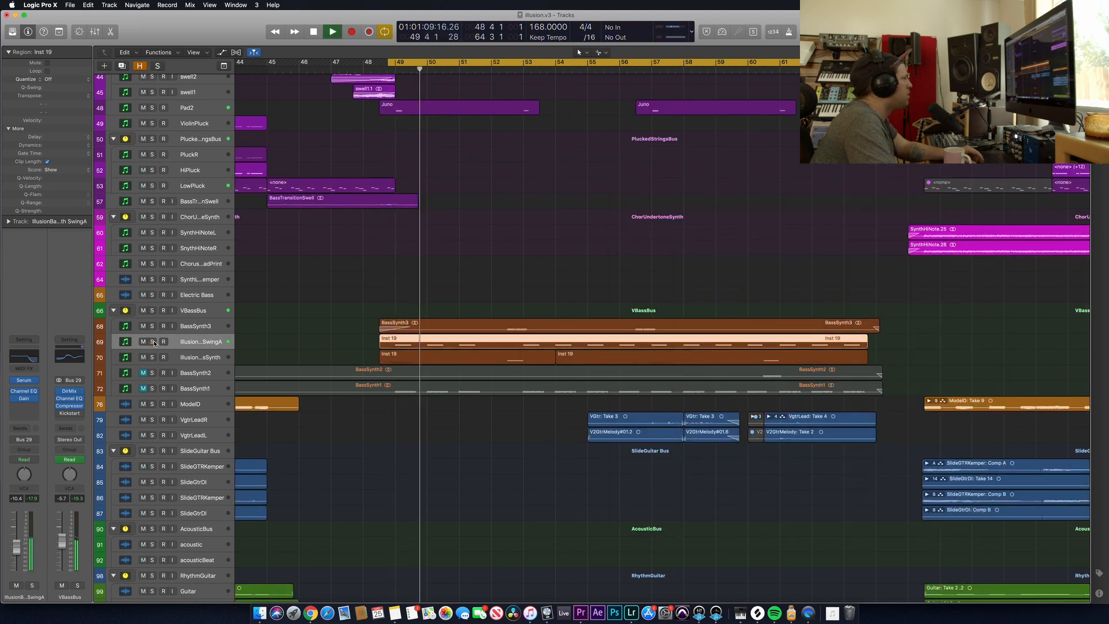
pyautogui.click(152, 342)
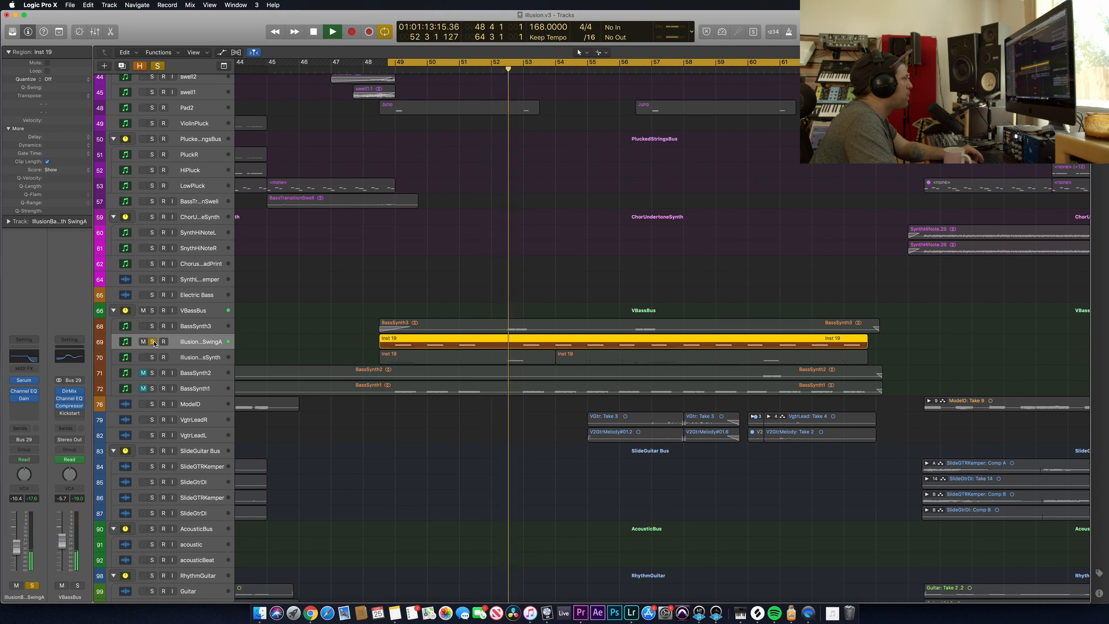
pyautogui.click(153, 341)
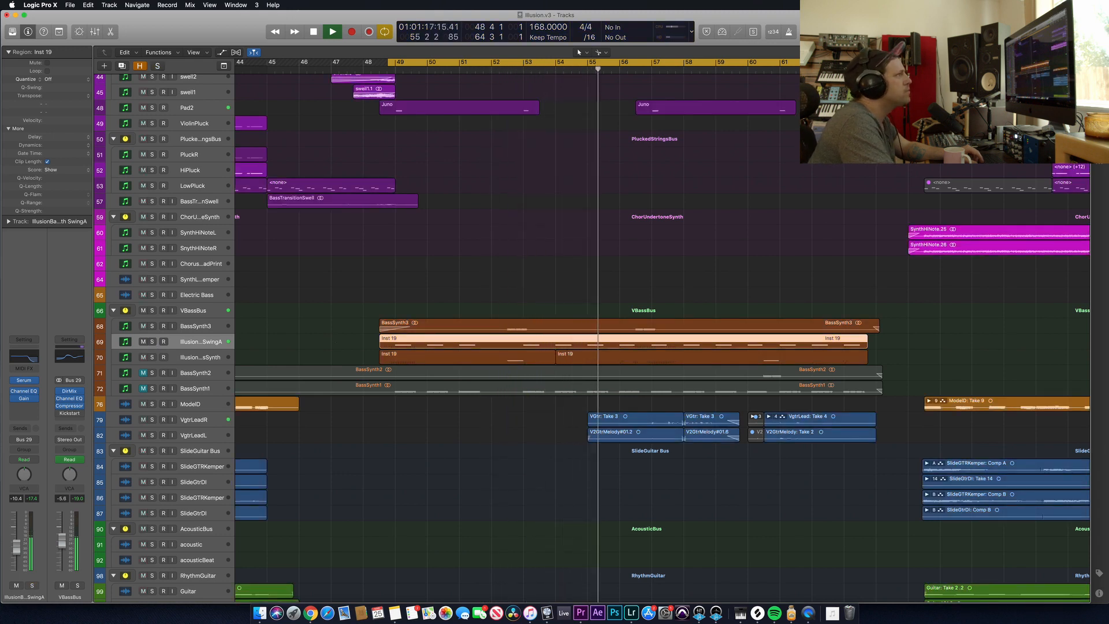
pyautogui.press('super+Left')
pyautogui.press('super+Left')
pyautogui.press('super+Left')
pyautogui.press('super+Left')
pyautogui.press('super+Left')
pyautogui.press('super+Left')
pyautogui.press('super+Left')
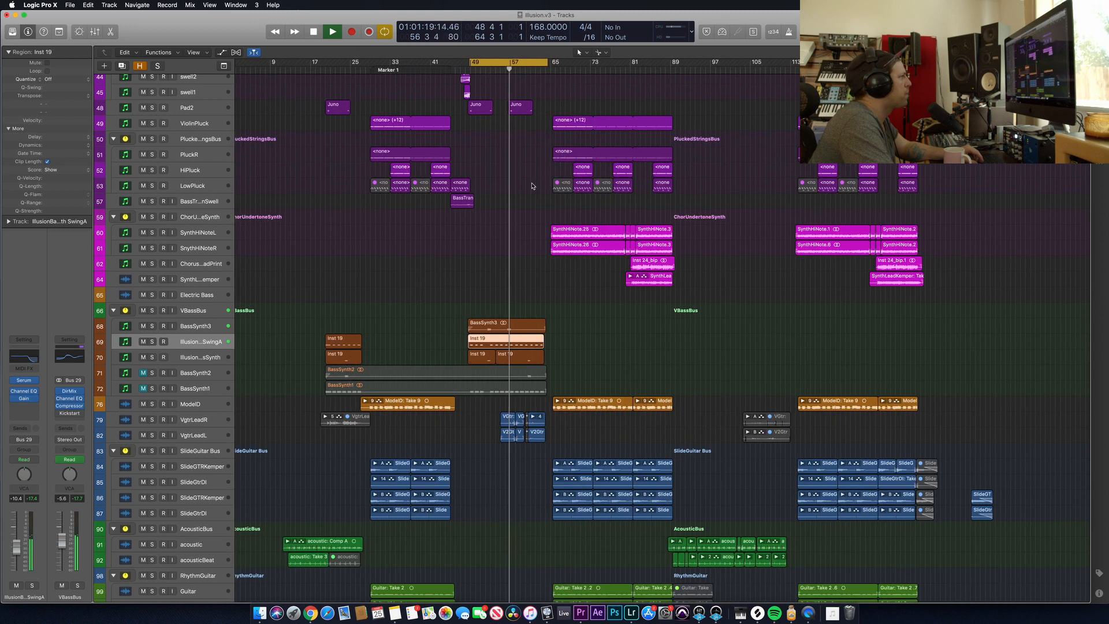
pyautogui.press('space')
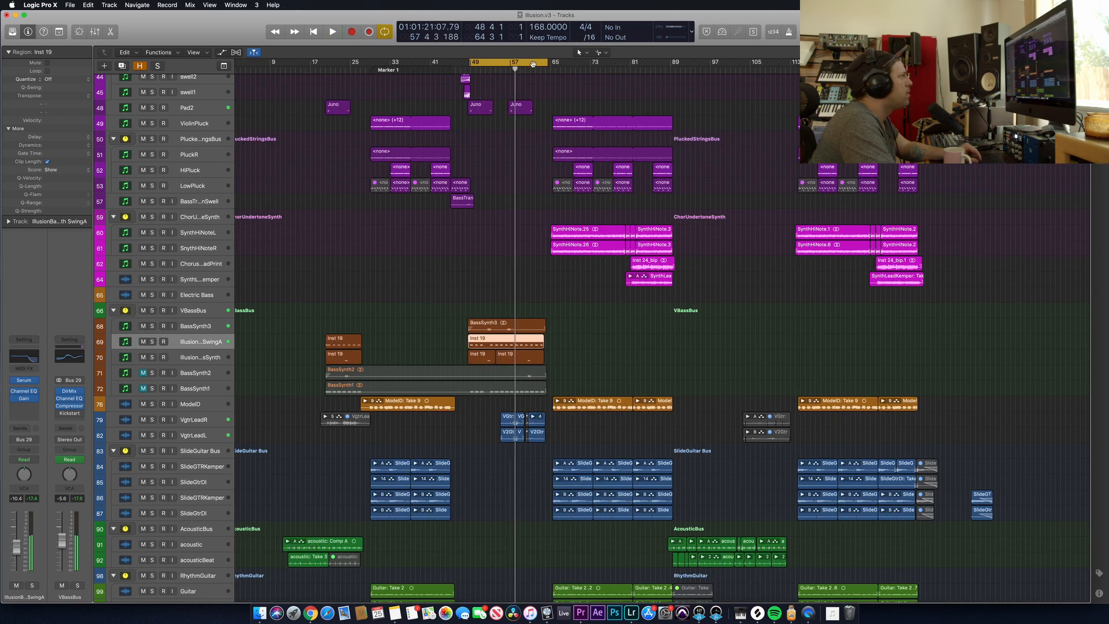
# Play from bar 66 with the cycle off, auditioning ModelD soloed before clearing its solo to hear the full mix.
pyautogui.click(554, 70)
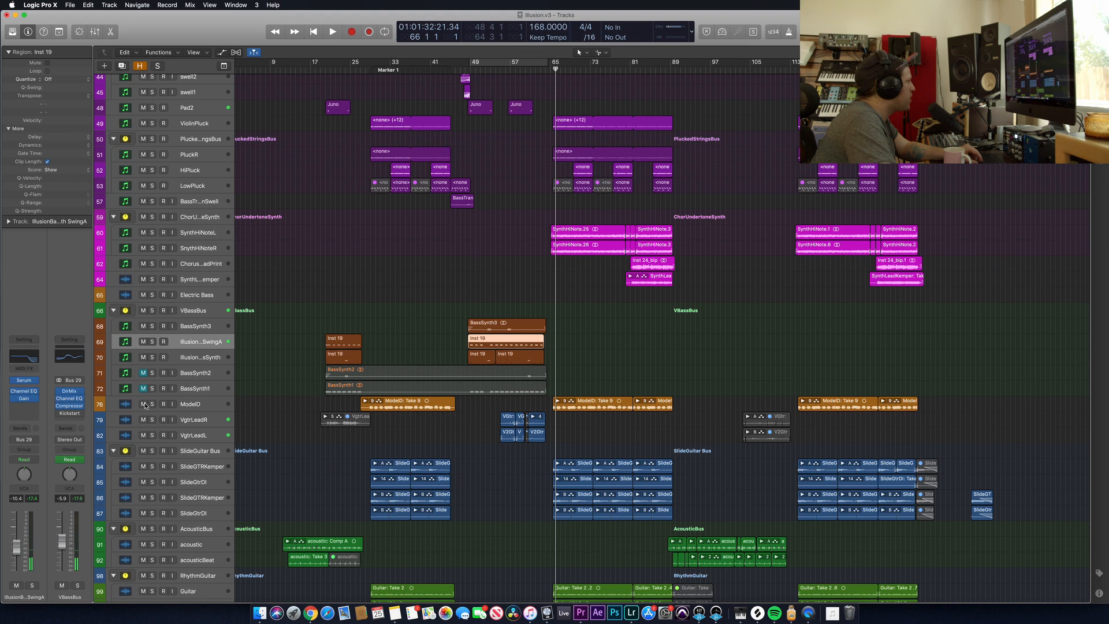
pyautogui.click(153, 404)
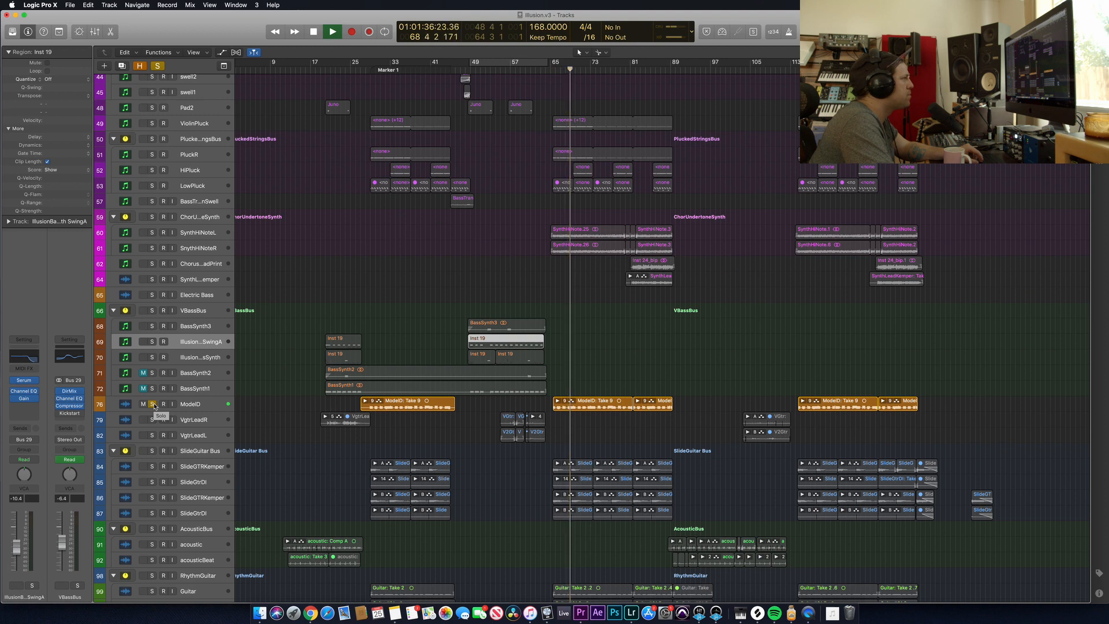
pyautogui.click(153, 405)
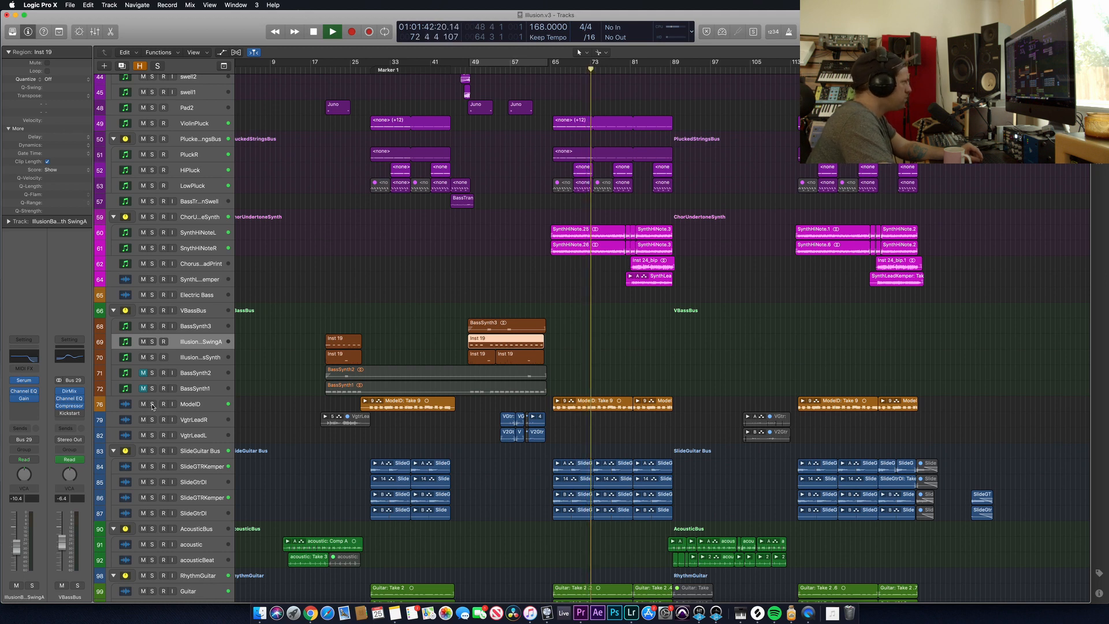
# Audition ModelD soloed with its ShaperBox plug-in open, stop playback, and set the cycle range from bar 65 to bar 90.
pyautogui.click(152, 404)
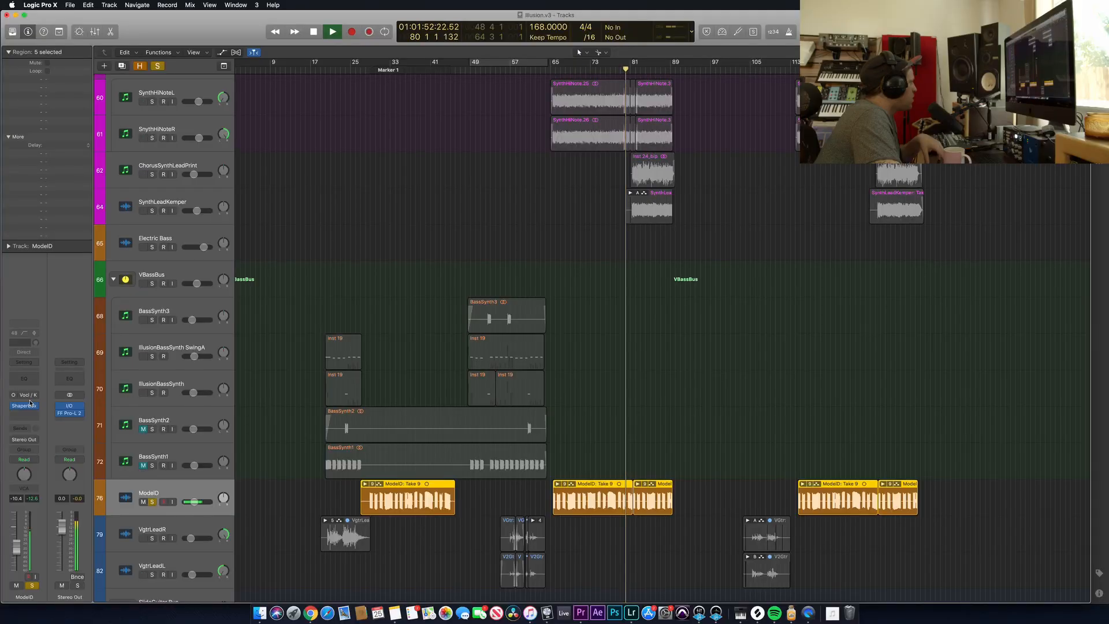
pyautogui.click(24, 405)
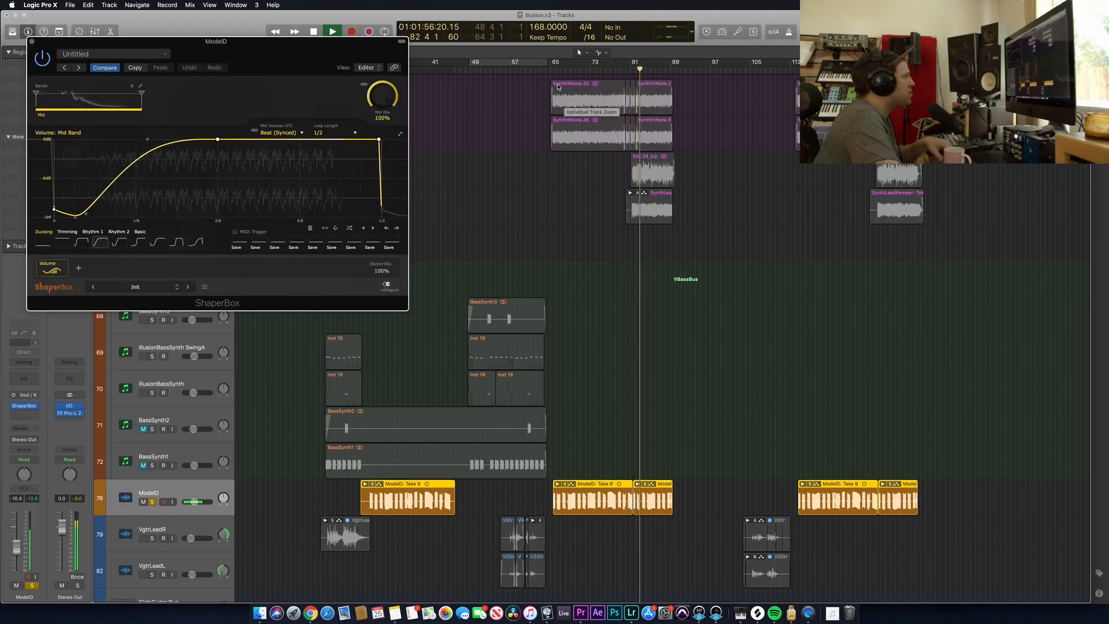
pyautogui.press('space')
pyautogui.moveTo(554, 62); pyautogui.dragTo(676, 90)
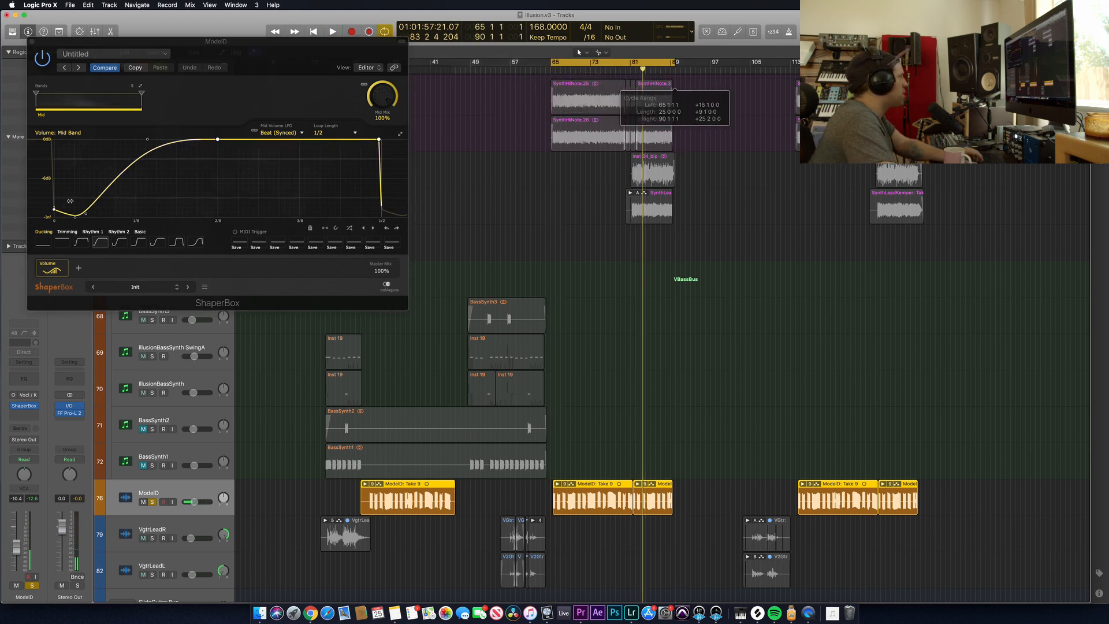
# Position the ShaperBox window over the arrangement and shift the handle on the flat section of the Mid Band volume curve slightly earlier.
pyautogui.moveTo(247, 52); pyautogui.dragTo(486, 202)
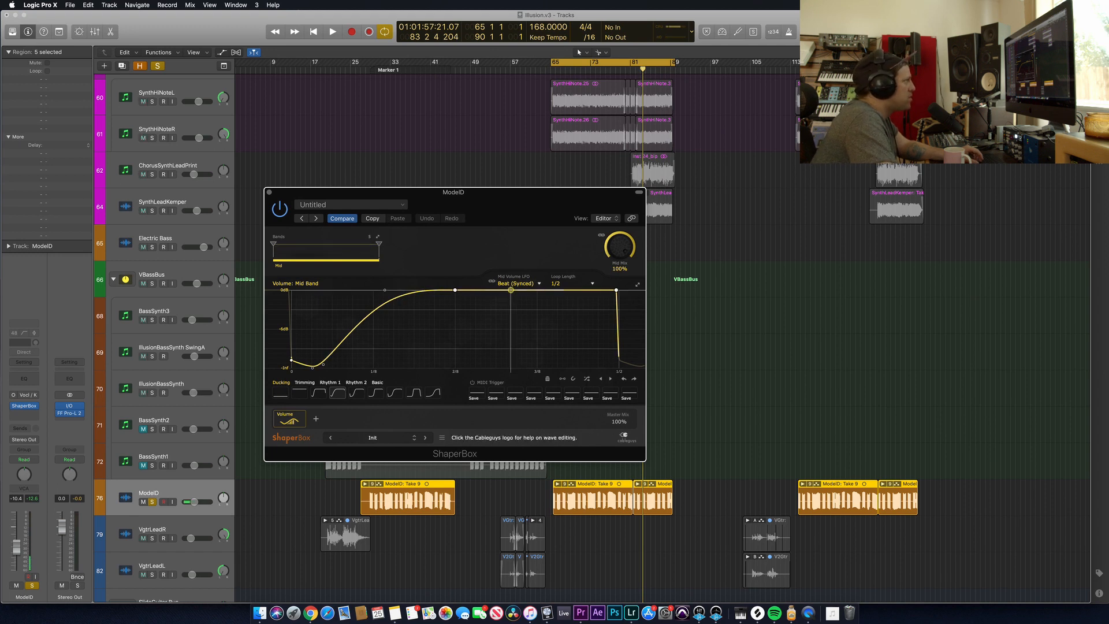
pyautogui.moveTo(510, 290)
pyautogui.mouseDown()
pyautogui.moveTo(478, 367)
pyautogui.moveTo(490, 291)
pyautogui.mouseUp()
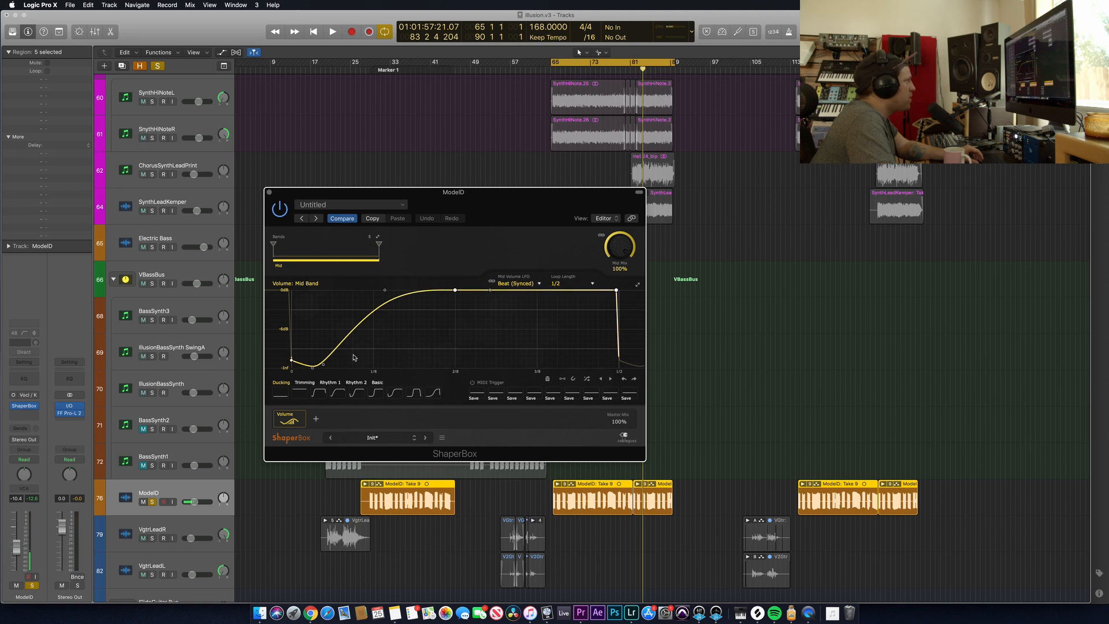
pyautogui.moveTo(484, 196); pyautogui.dragTo(561, 178)
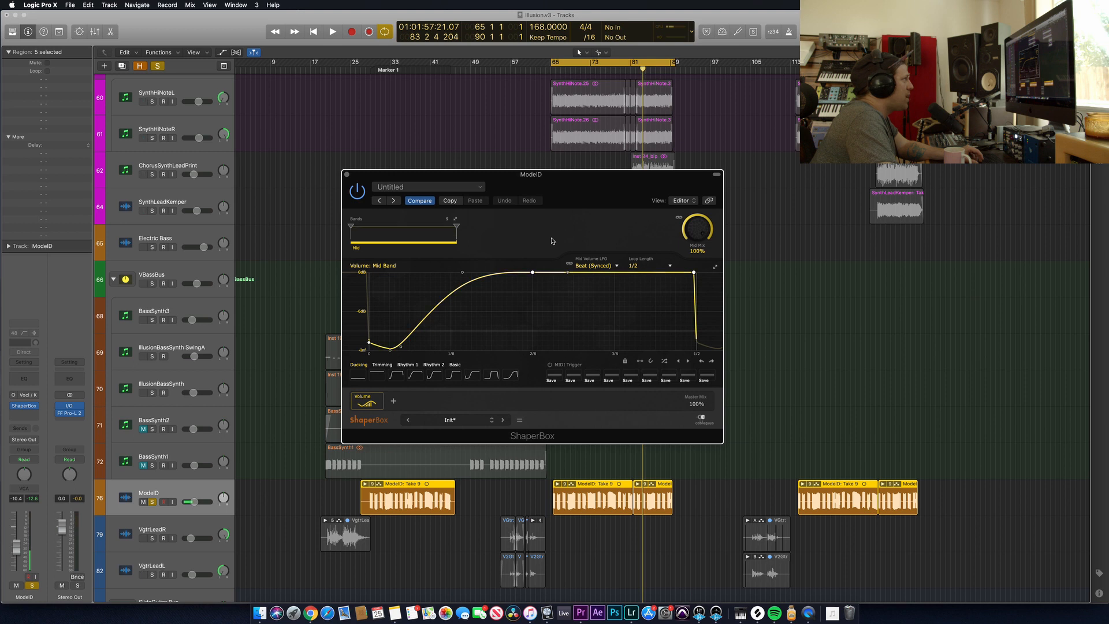
# Add AllDrums to the solo with ModelD, play the cycled section to hear the ducking, and close ShaperBox.
pyautogui.scroll(2, 220, 357)
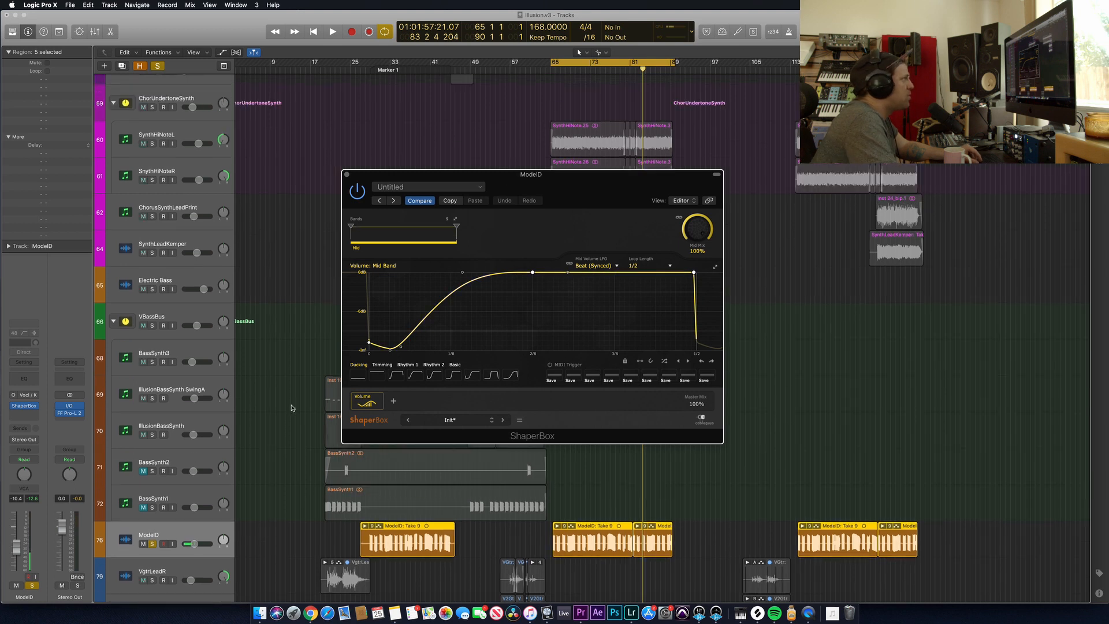
pyautogui.scroll(20, 287, 148)
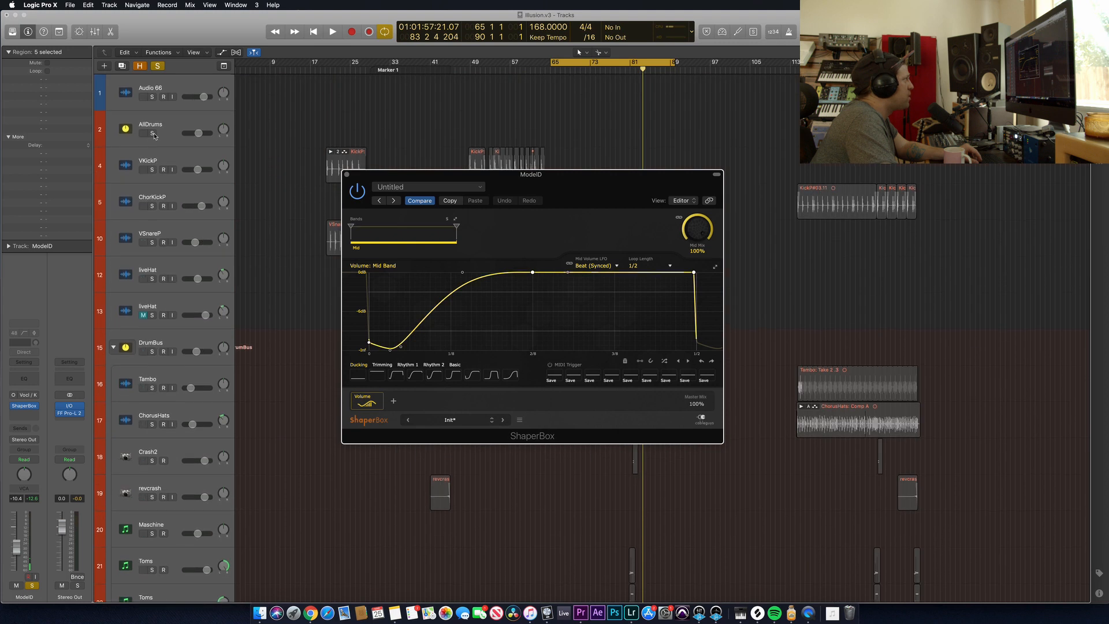
pyautogui.scroll(-20, 510, 126)
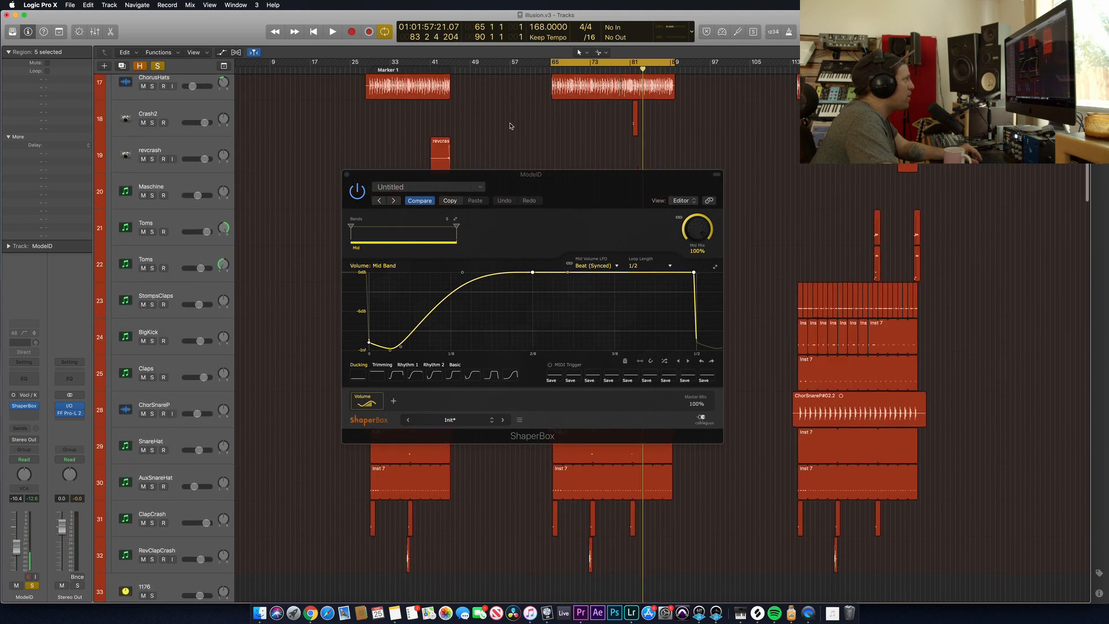
pyautogui.scroll(8, 511, 126)
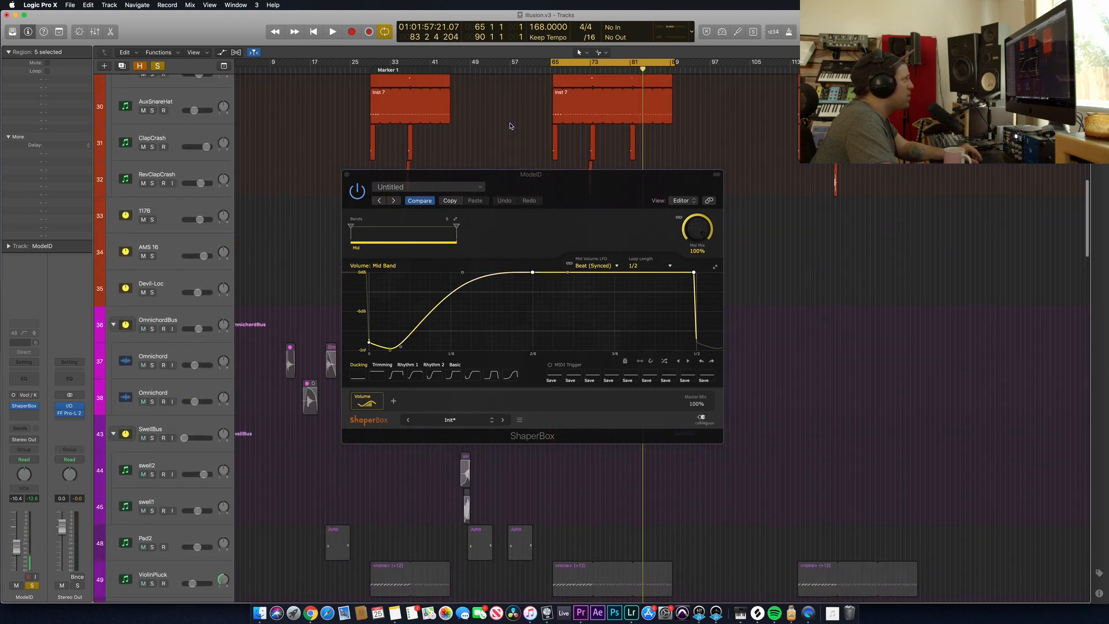
pyautogui.scroll(4, 510, 126)
pyautogui.press('space')
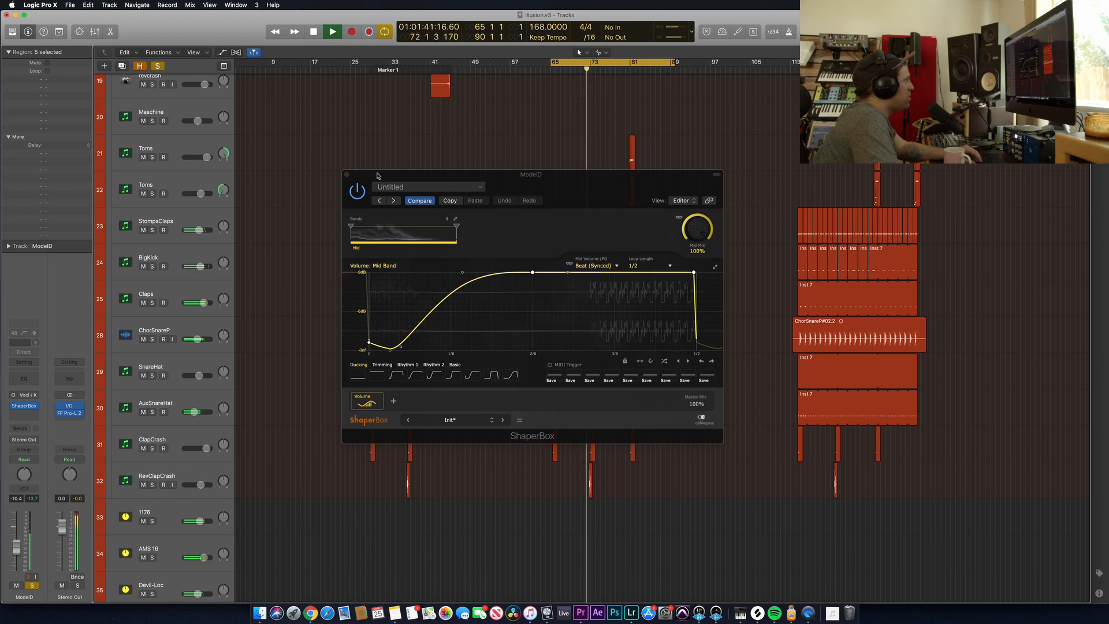
pyautogui.click(347, 175)
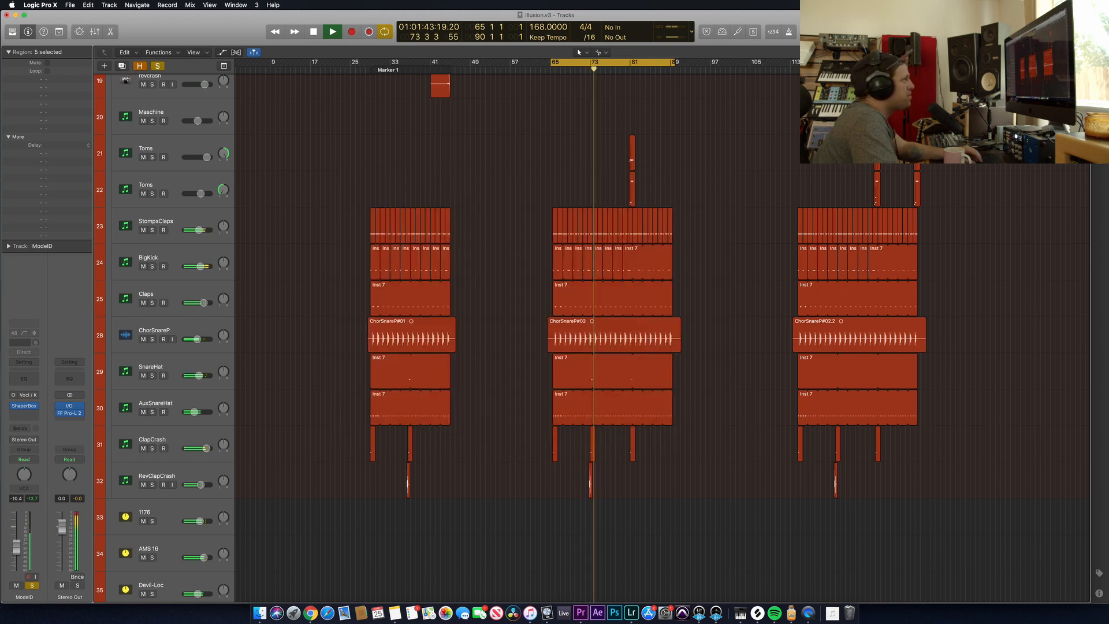
# Show the whole arrangement, stop playback, and clear the solos on AllDrums and ModelD.
pyautogui.press('z')
pyautogui.press('super+Up')
pyautogui.press('super+Up')
pyautogui.press('super+Up')
pyautogui.press('super+Up')
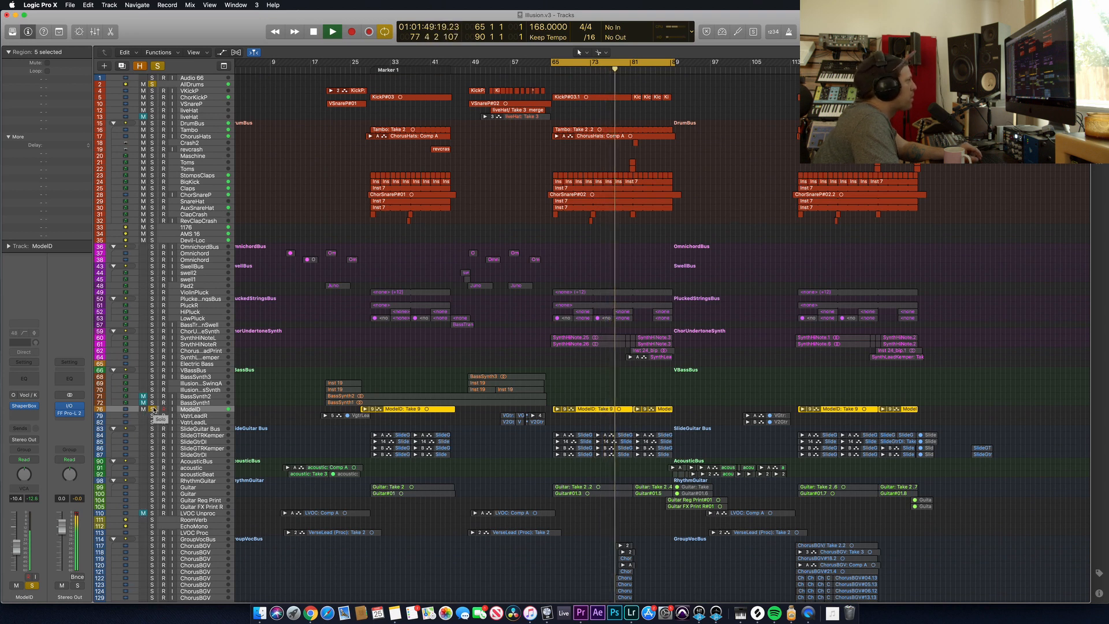
pyautogui.press('space')
pyautogui.hotkey('ctrl', 's')
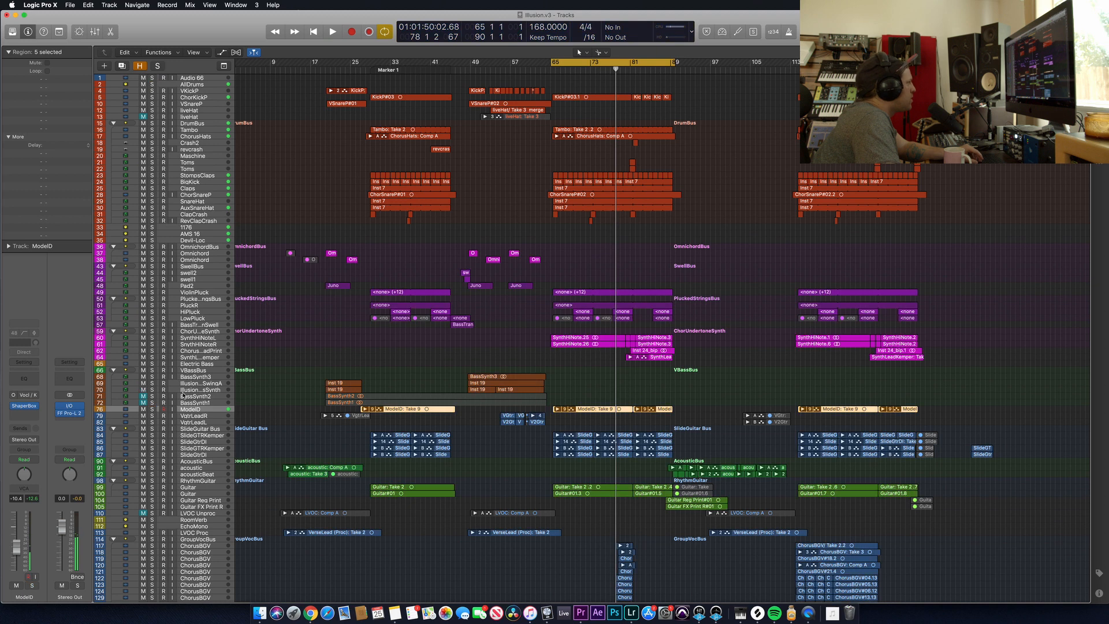
# Play the cycled section with SlideGuitar Bus soloed while viewing its regions, then clear the solo to hear it in the full mix.
pyautogui.click(152, 428)
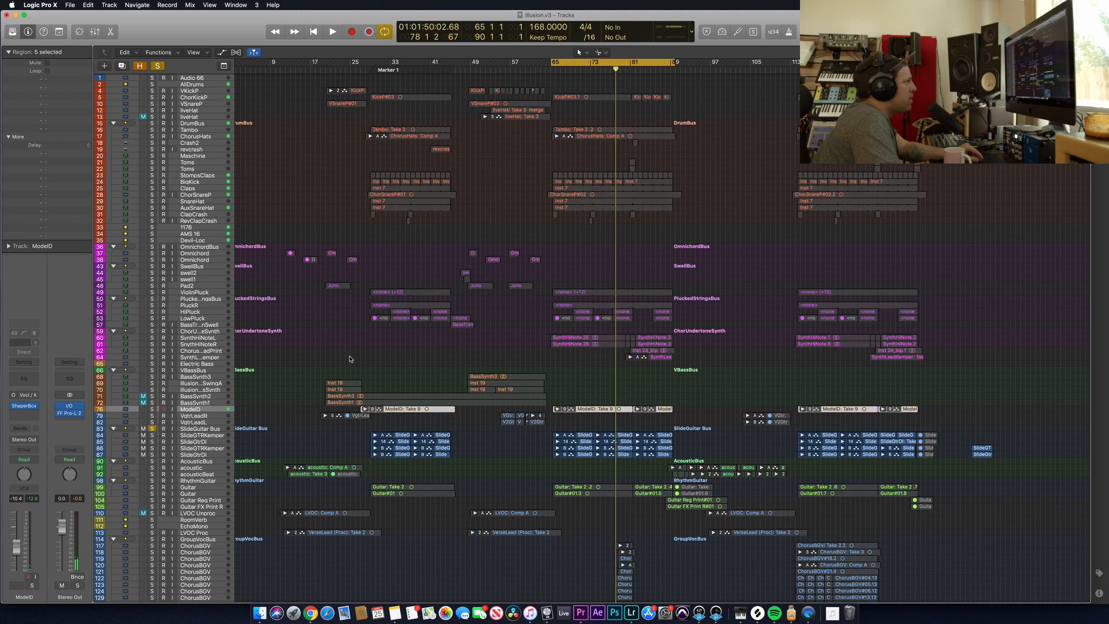
pyautogui.press('space')
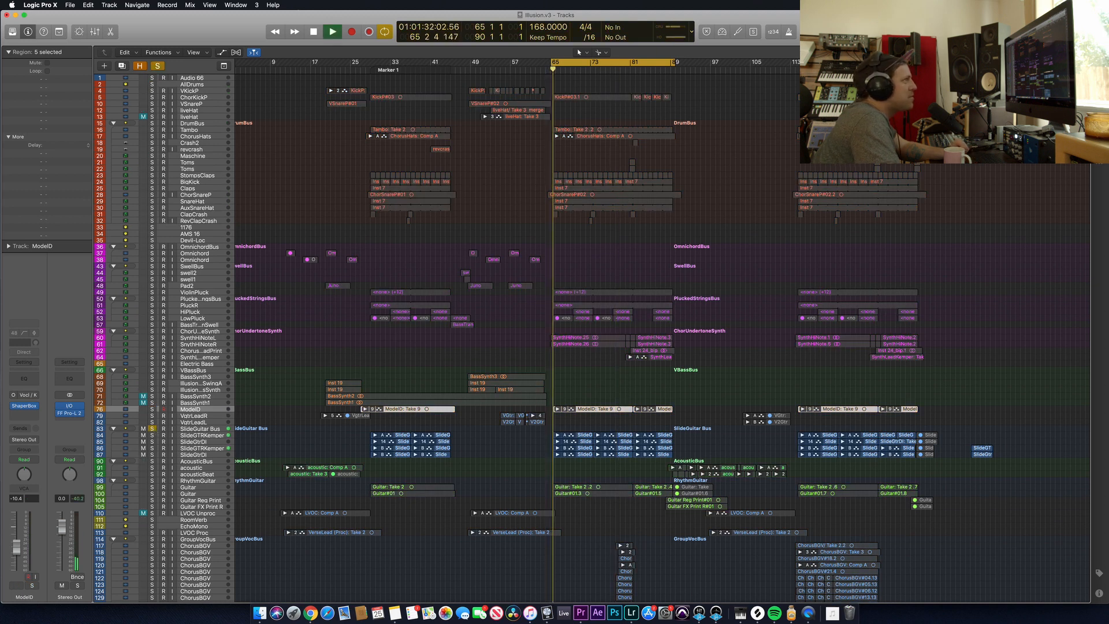
pyautogui.press('z')
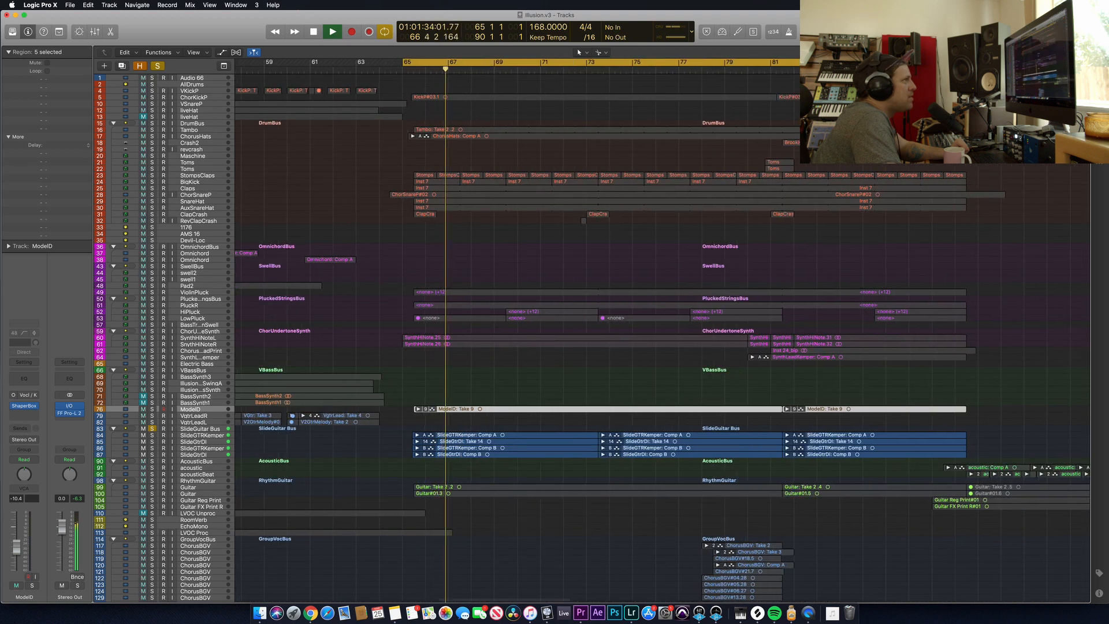
pyautogui.press('super+Down')
pyautogui.press('super+Down')
pyautogui.press('super+Down')
pyautogui.press('super+Down')
pyautogui.press('super+Down')
pyautogui.press('super+Down')
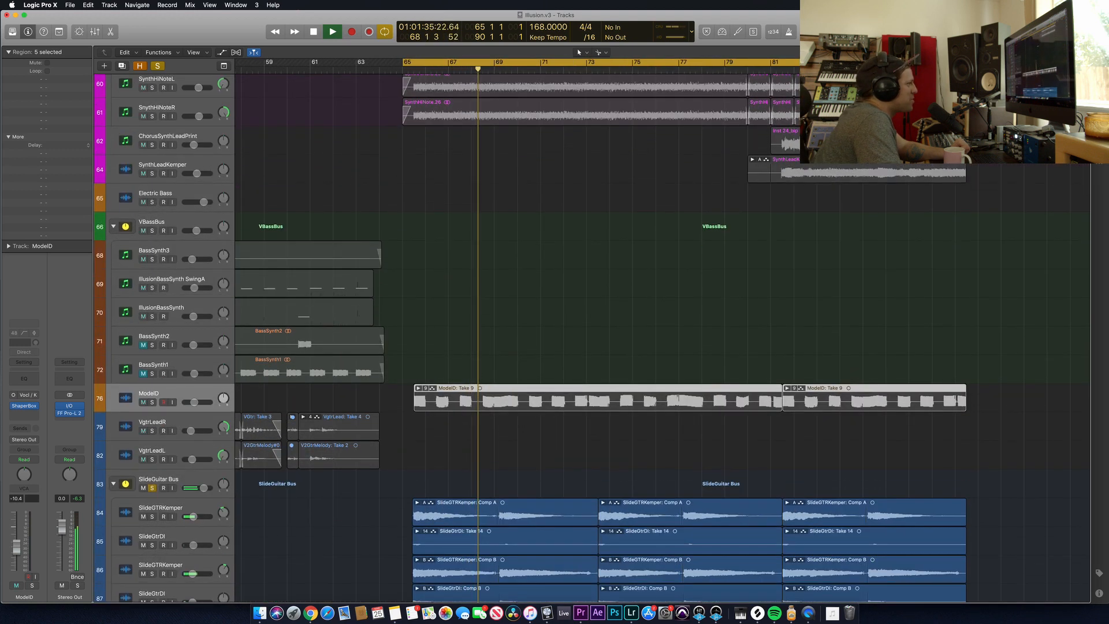
pyautogui.scroll(-5, 706, 203)
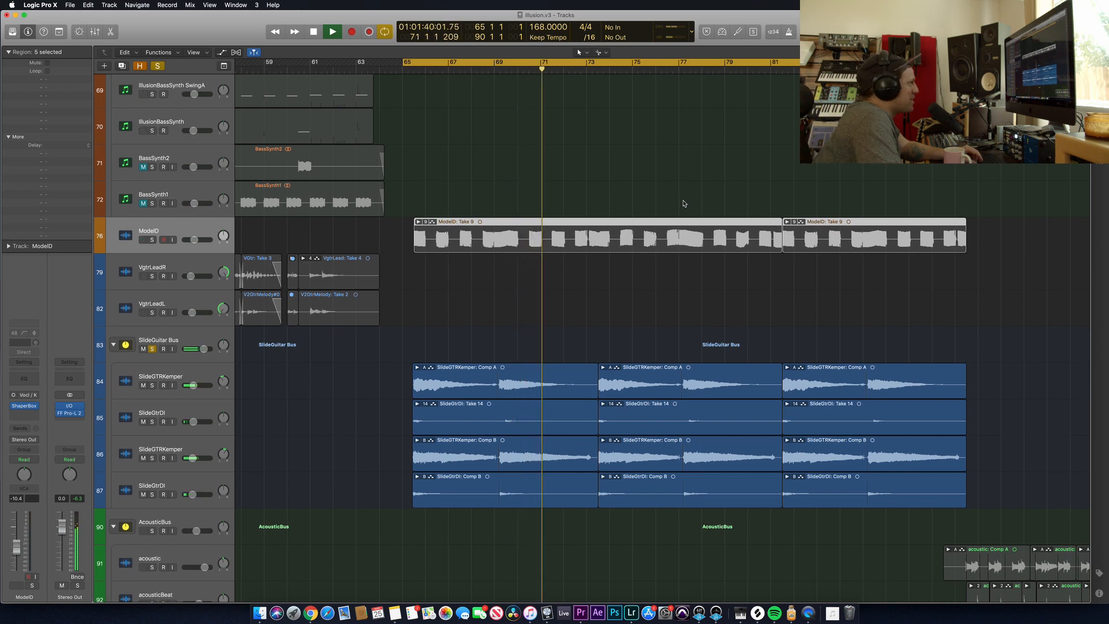
pyautogui.hscroll(3, 655, 287)
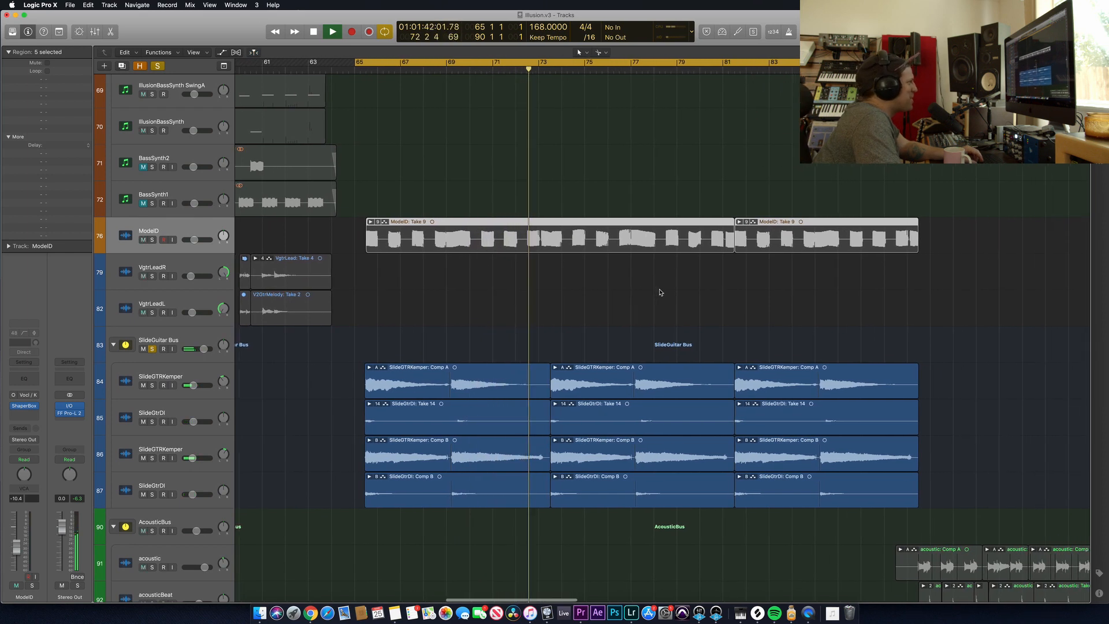
pyautogui.click(153, 353)
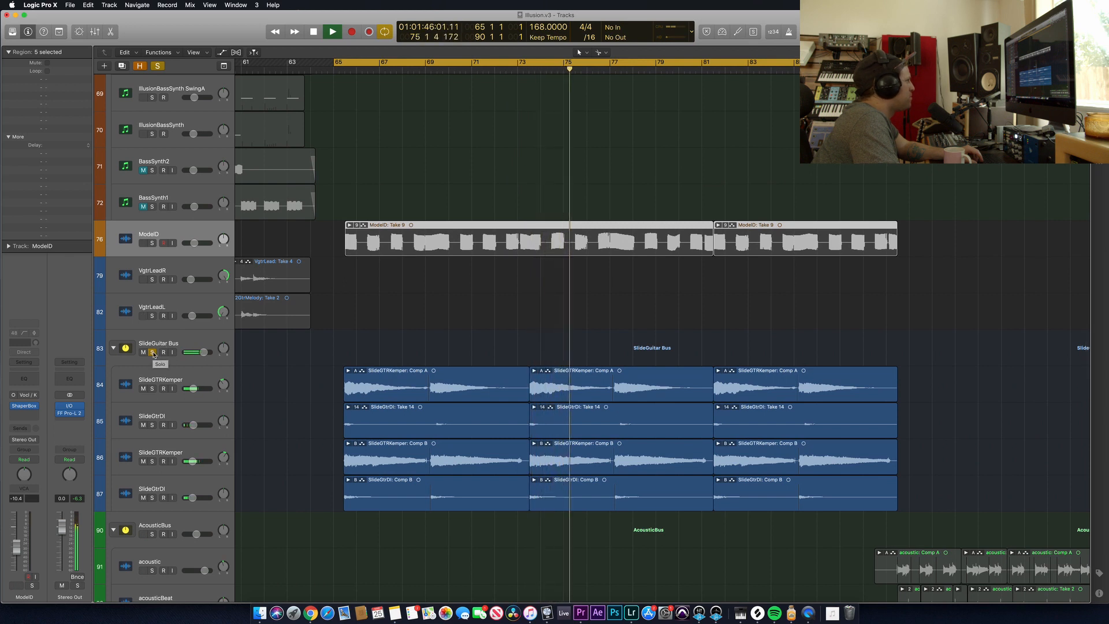
pyautogui.click(153, 353)
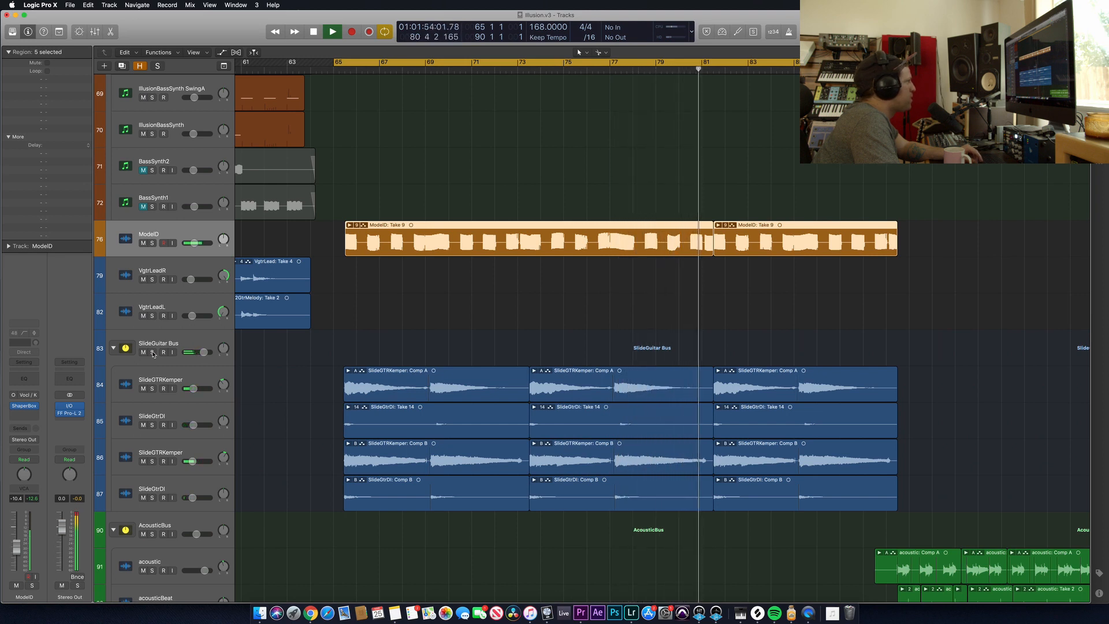
# Stop playback, replay the cycled section with RhythmGuitar soloed, and clear its solo to hear it in the full mix.
pyautogui.scroll(-8, 262, 357)
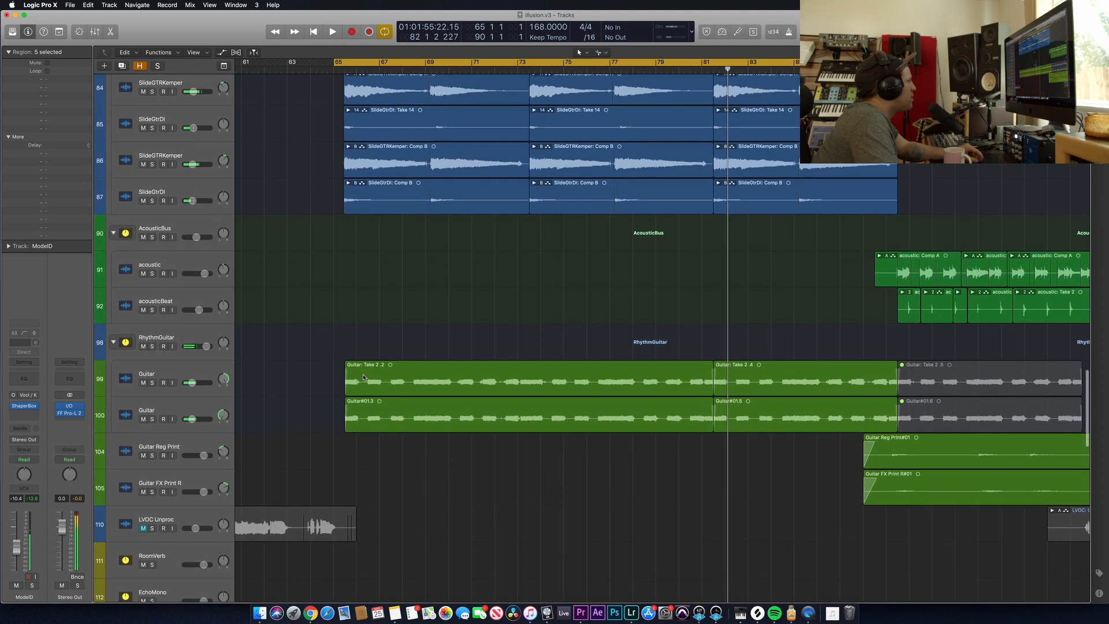
pyautogui.press('space')
pyautogui.click(153, 336)
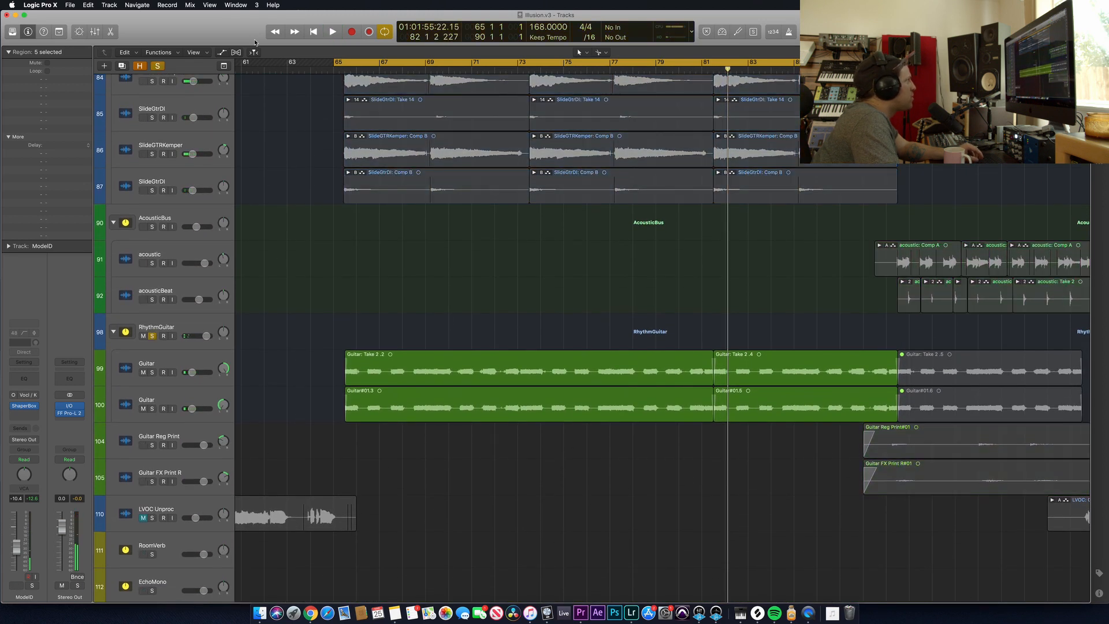
pyautogui.press('space')
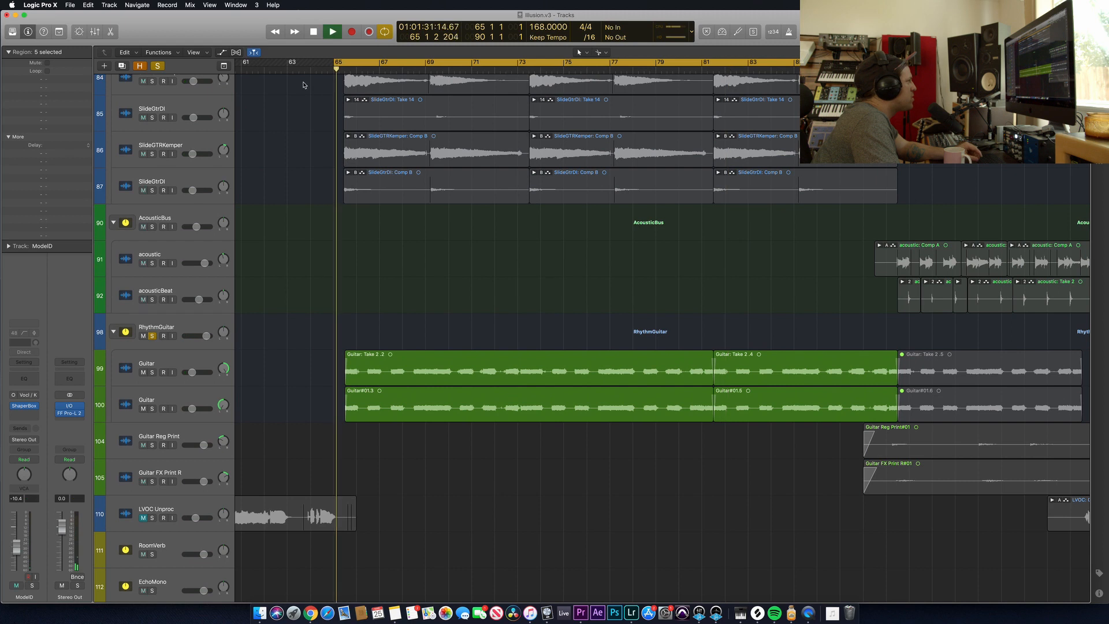
pyautogui.click(195, 325)
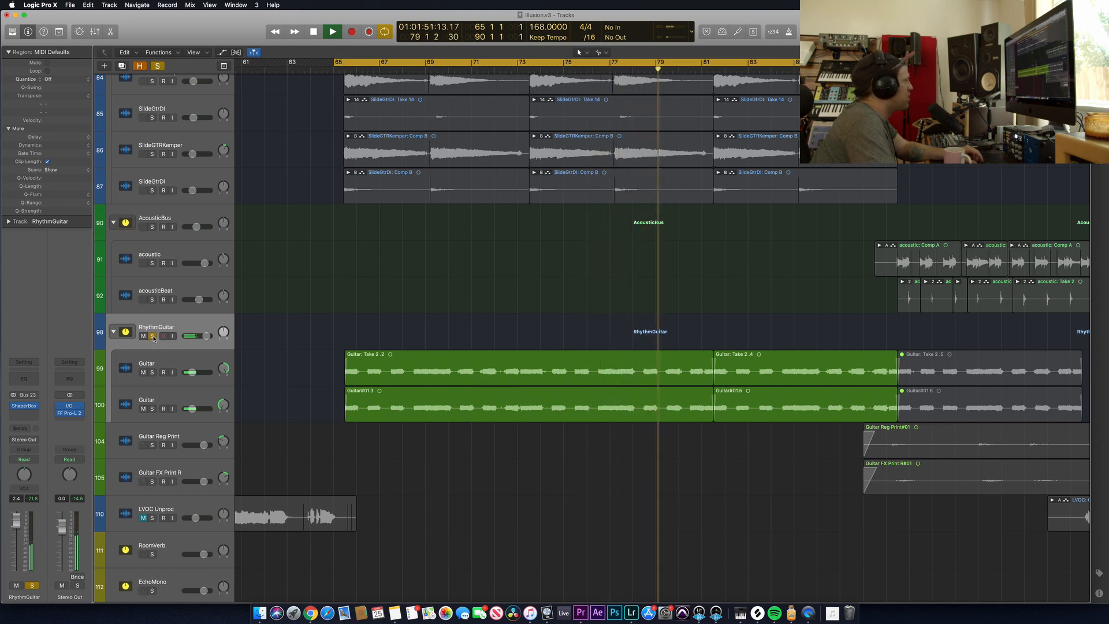
pyautogui.click(152, 337)
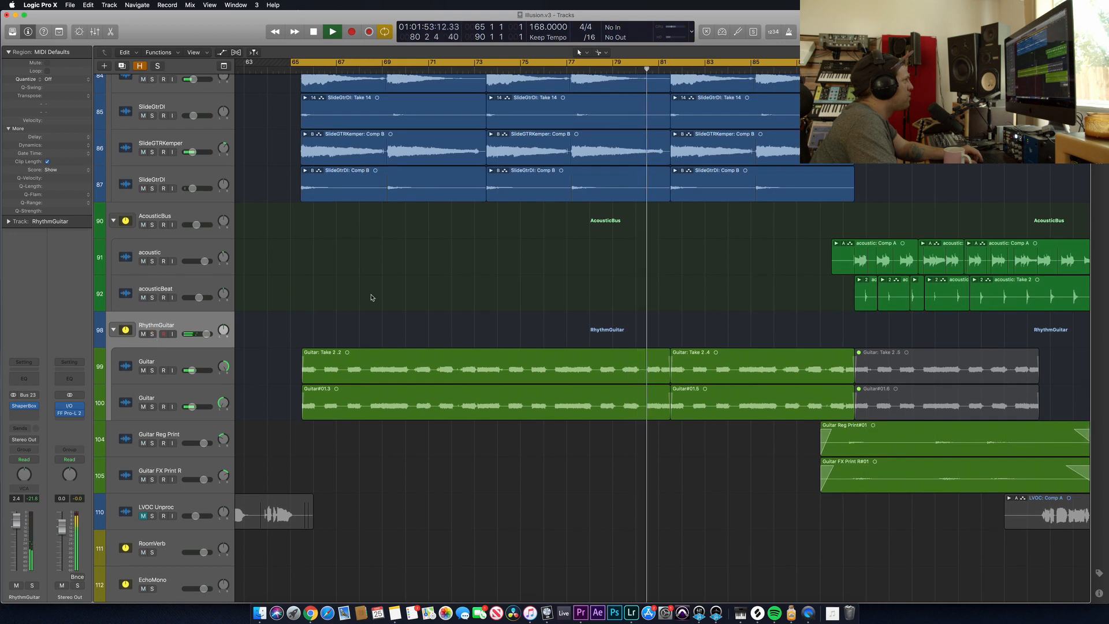
# Stop playback and set the cycle range from bar 89 to bar 100 over the acoustic guitar section.
pyautogui.hscroll(-2, 412, 296)
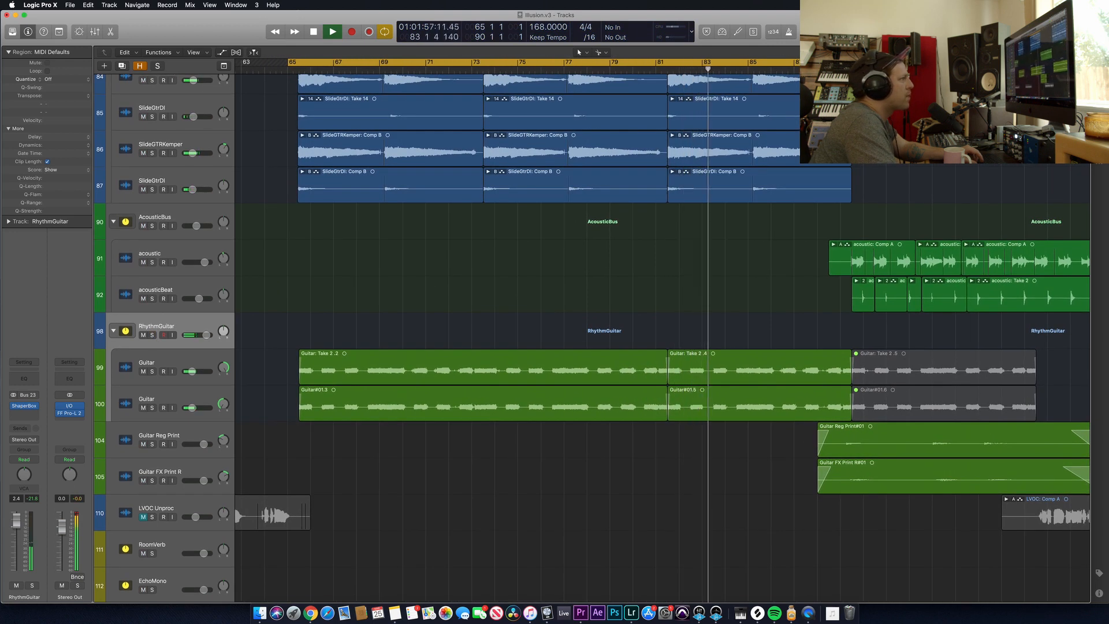
pyautogui.scroll(-10, 700, 338)
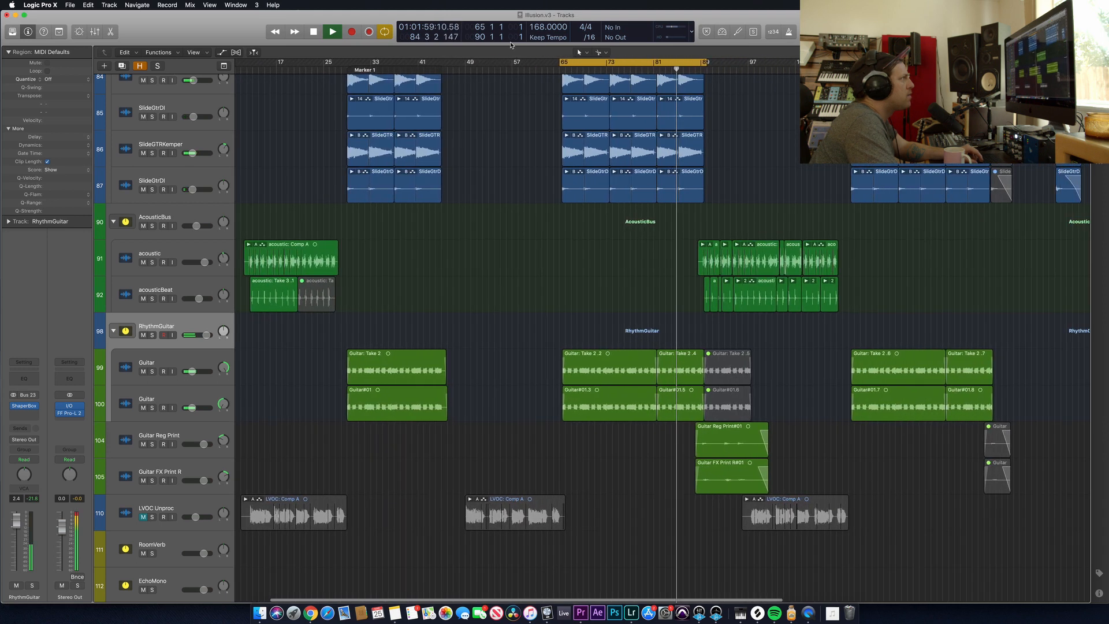
pyautogui.press('space')
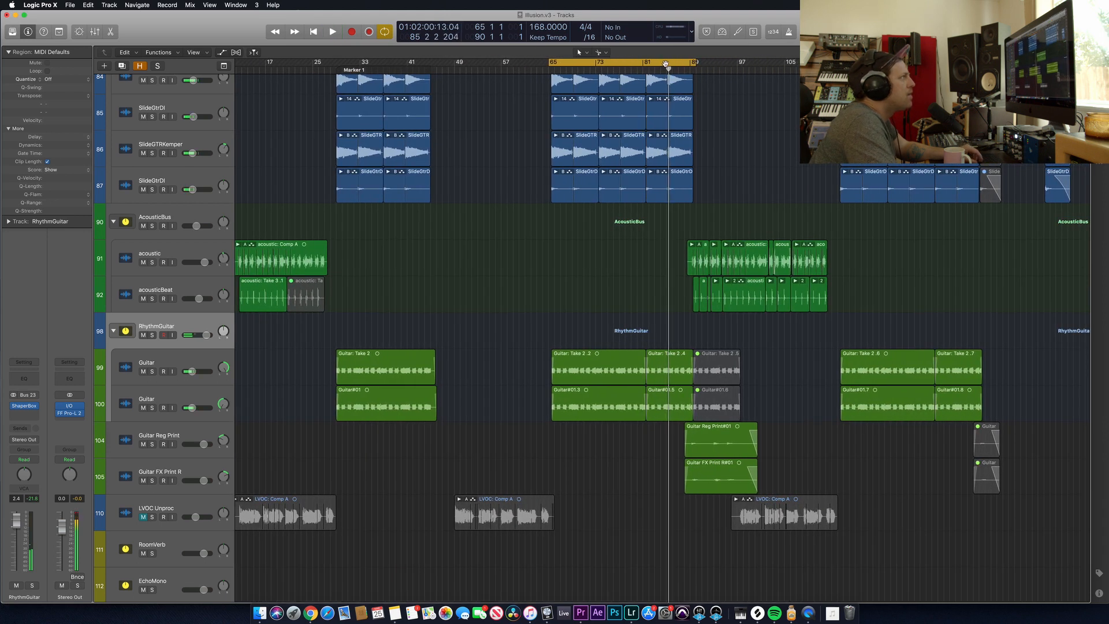
pyautogui.moveTo(694, 64); pyautogui.dragTo(757, 90)
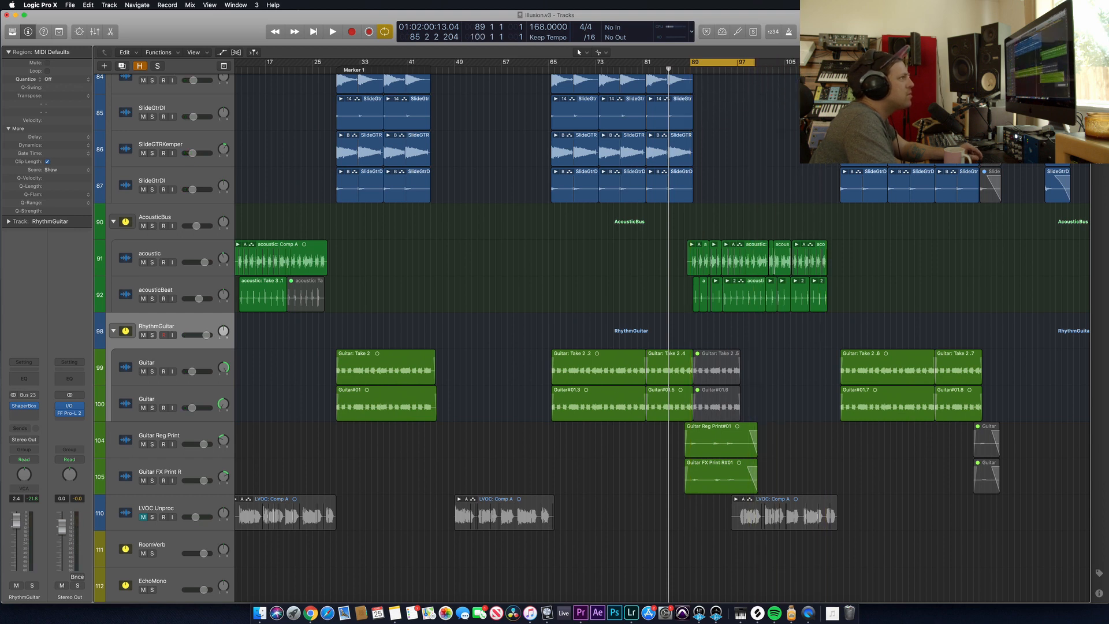
pyautogui.press('super+Right')
pyautogui.press('super+Right')
pyautogui.press('super+Right')
pyautogui.press('super+Right')
pyautogui.press('super+Right')
pyautogui.press('super+Right')
pyautogui.hscroll(5, 768, 158)
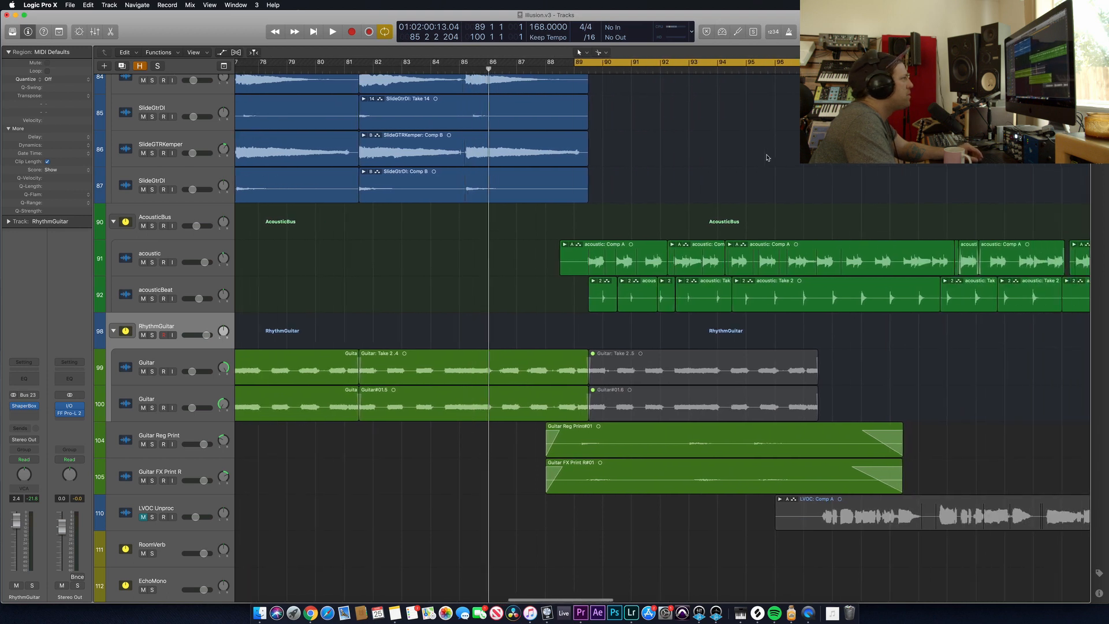
# Play the cycled section and open the UAD Teletronix LA-2A Gray plug-in on AcousticBus.
pyautogui.press('space')
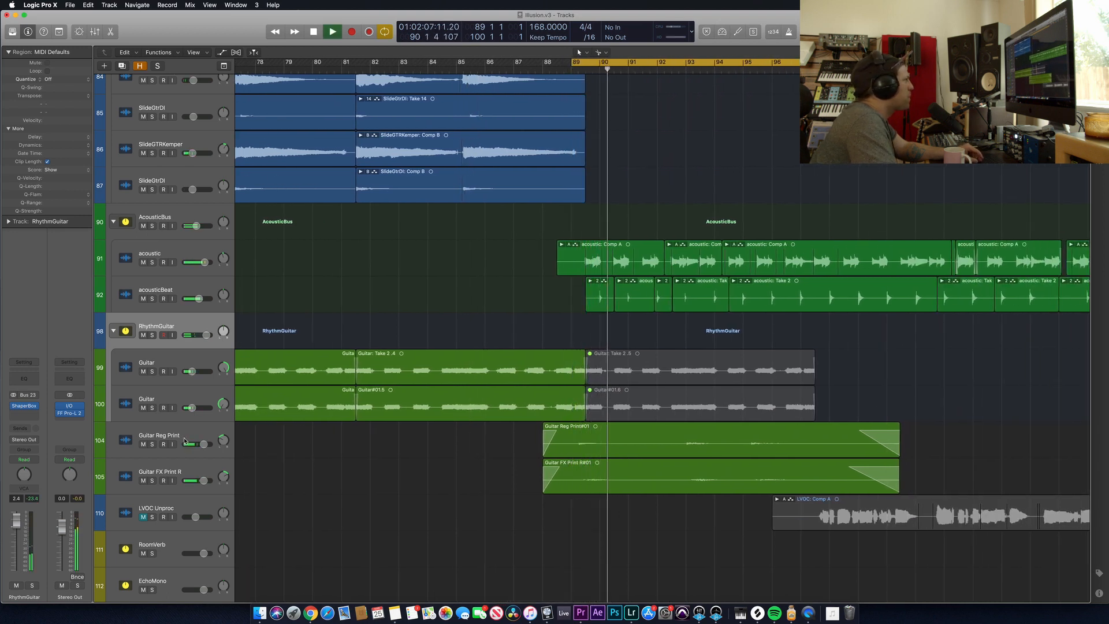
pyautogui.click(187, 217)
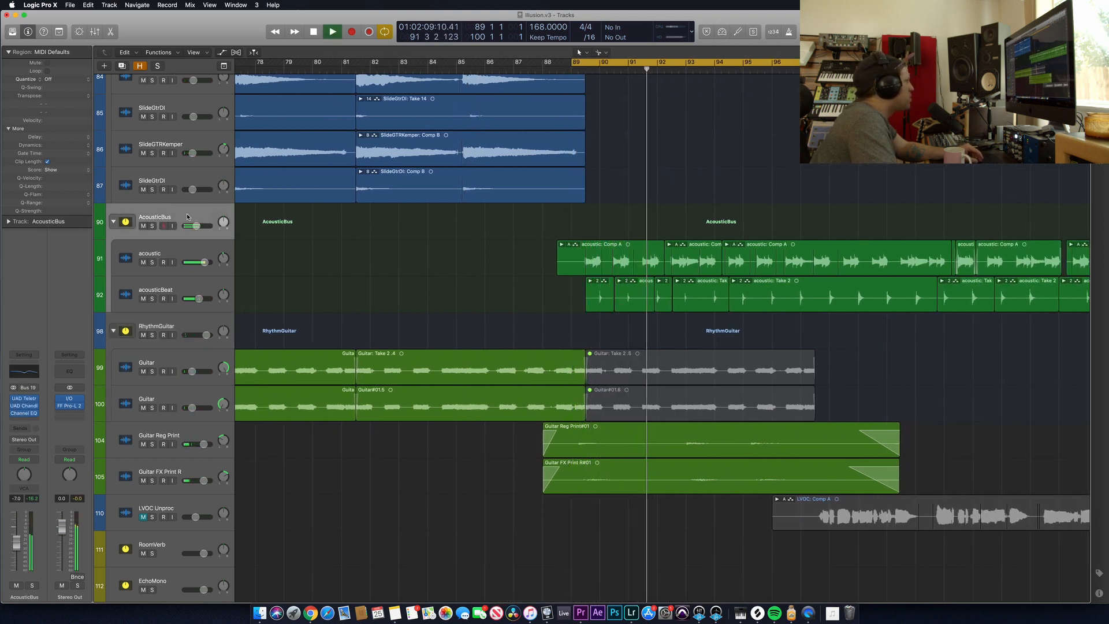
pyautogui.click(24, 399)
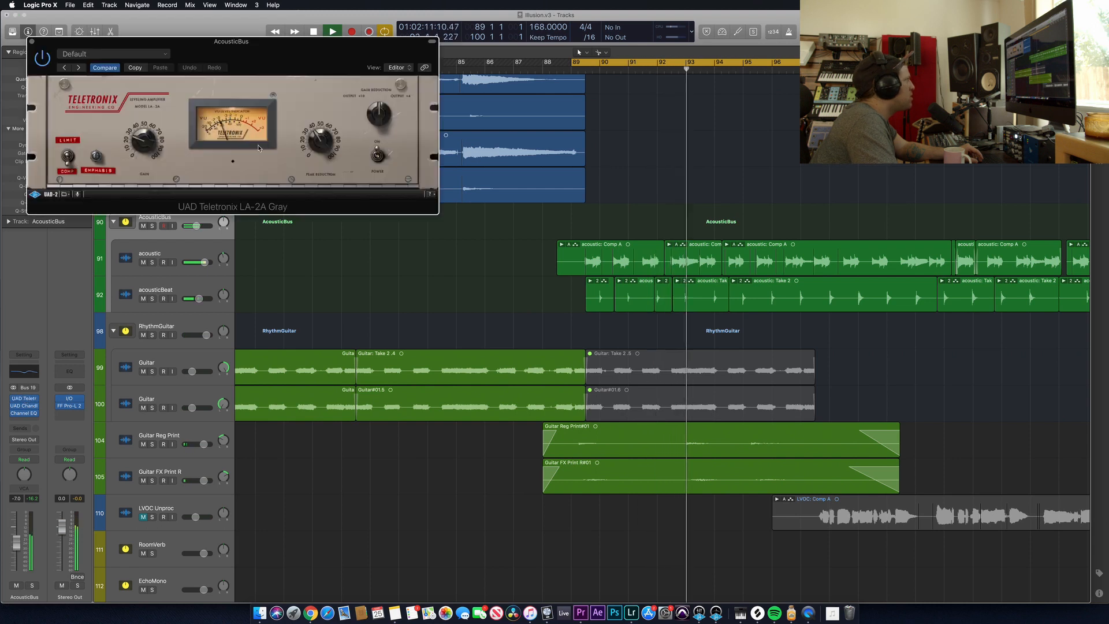
# Close the LA-2A window, examine the UAD Chandler Limited Curve Bender on AcousticBus during playback, solo the bus, and close the plug-in.
pyautogui.click(32, 42)
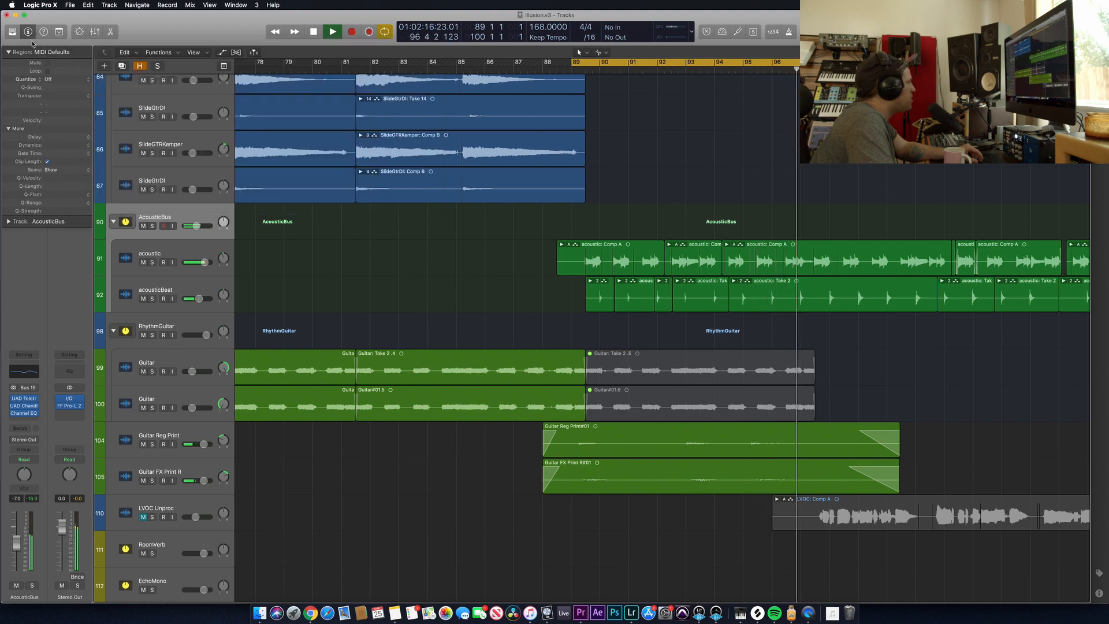
pyautogui.click(25, 406)
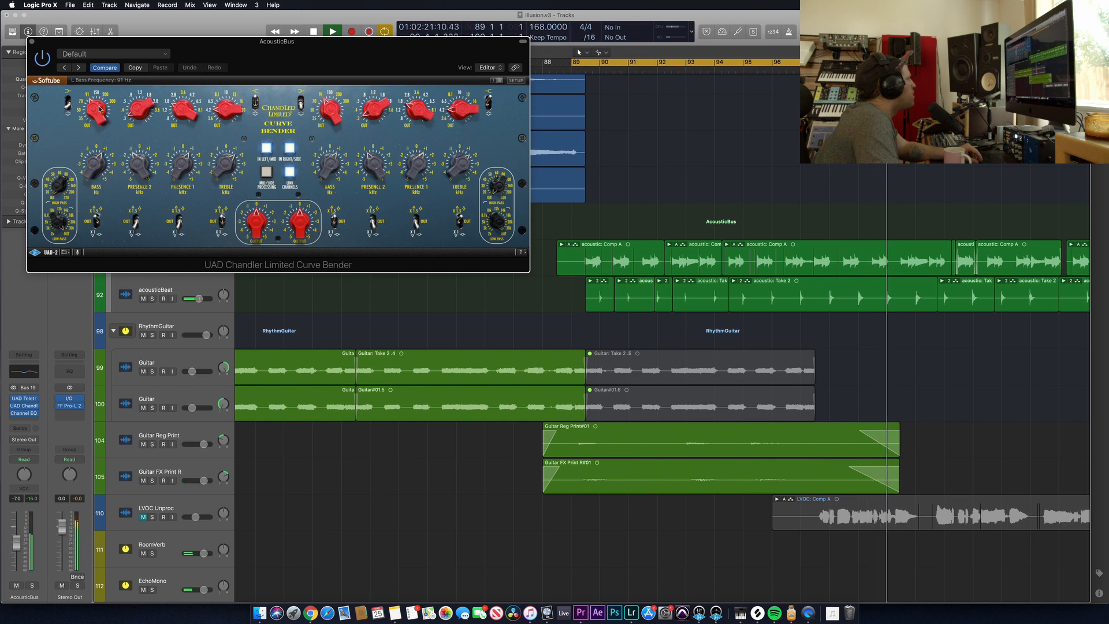
pyautogui.moveTo(207, 55); pyautogui.dragTo(371, 46)
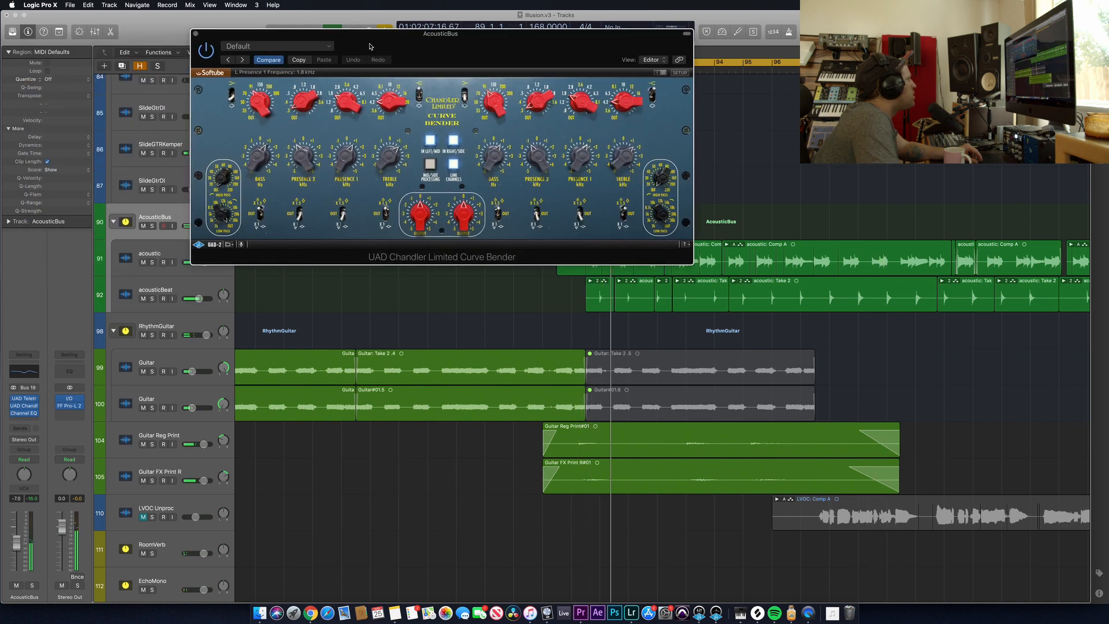
pyautogui.click(152, 226)
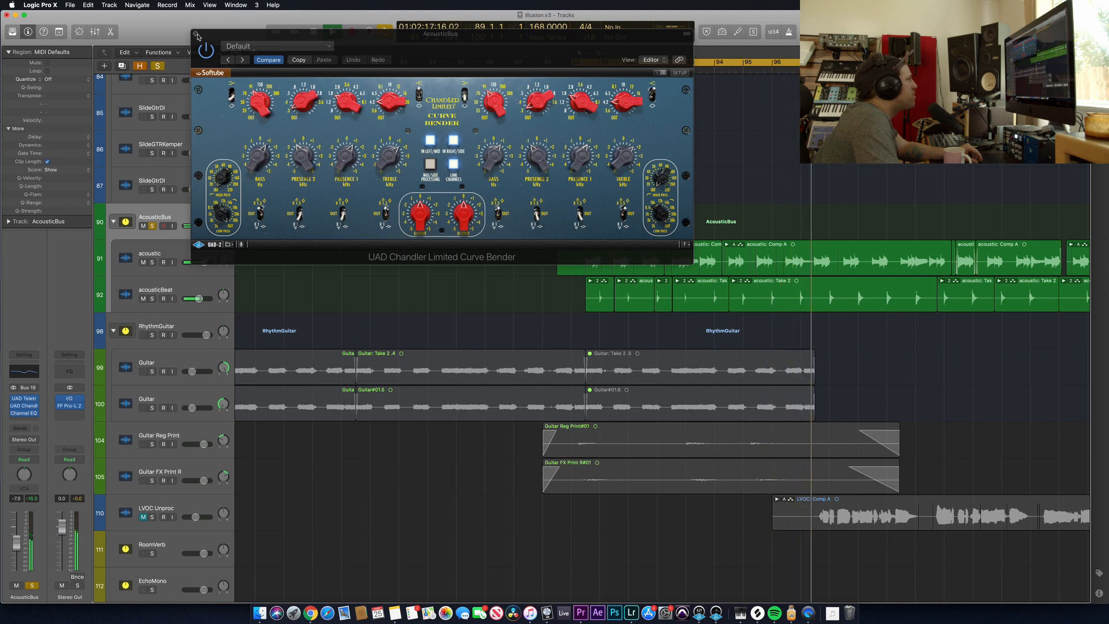
pyautogui.click(197, 36)
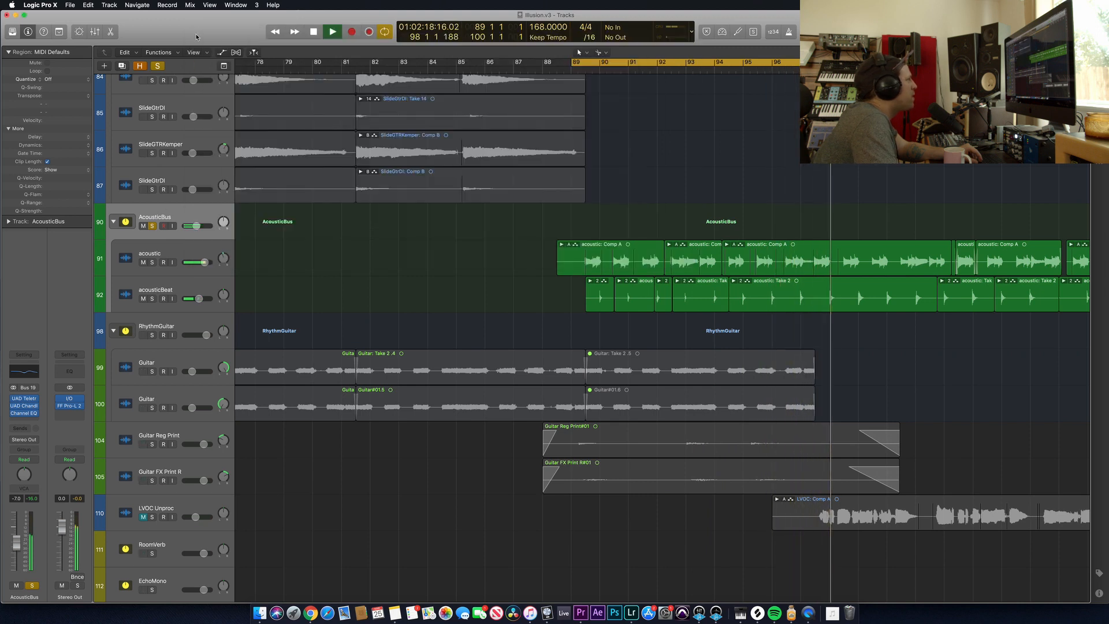
# Add Guitar Reg Print and Guitar FX Print R to the solo and select each in turn to inspect its channel strip.
pyautogui.click(152, 372)
pyautogui.click(153, 371)
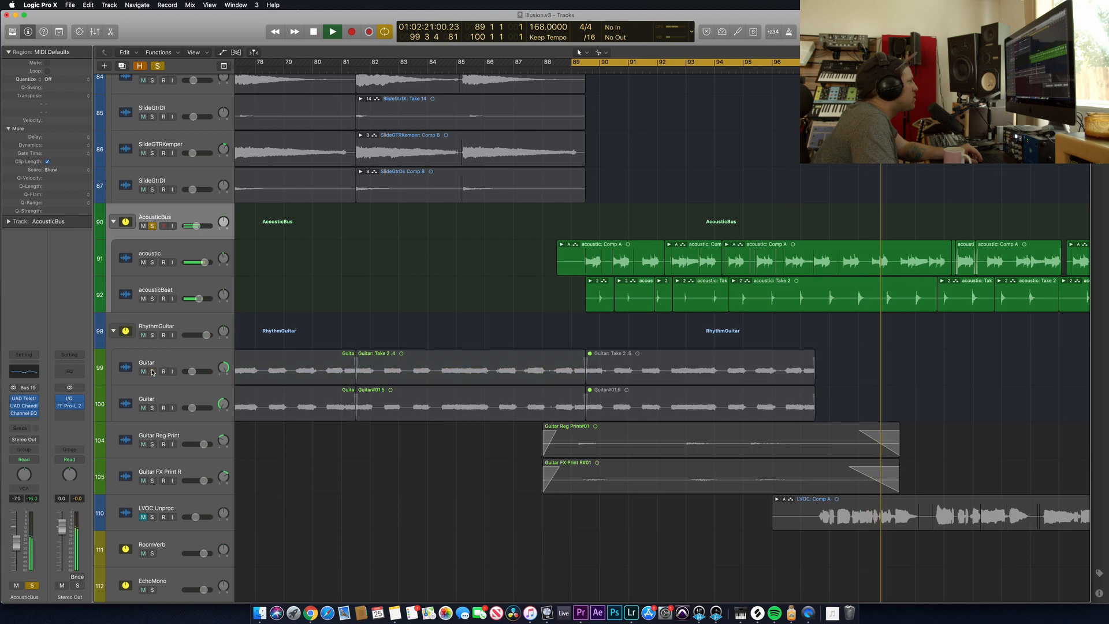
pyautogui.click(151, 445)
pyautogui.click(152, 481)
pyautogui.click(186, 434)
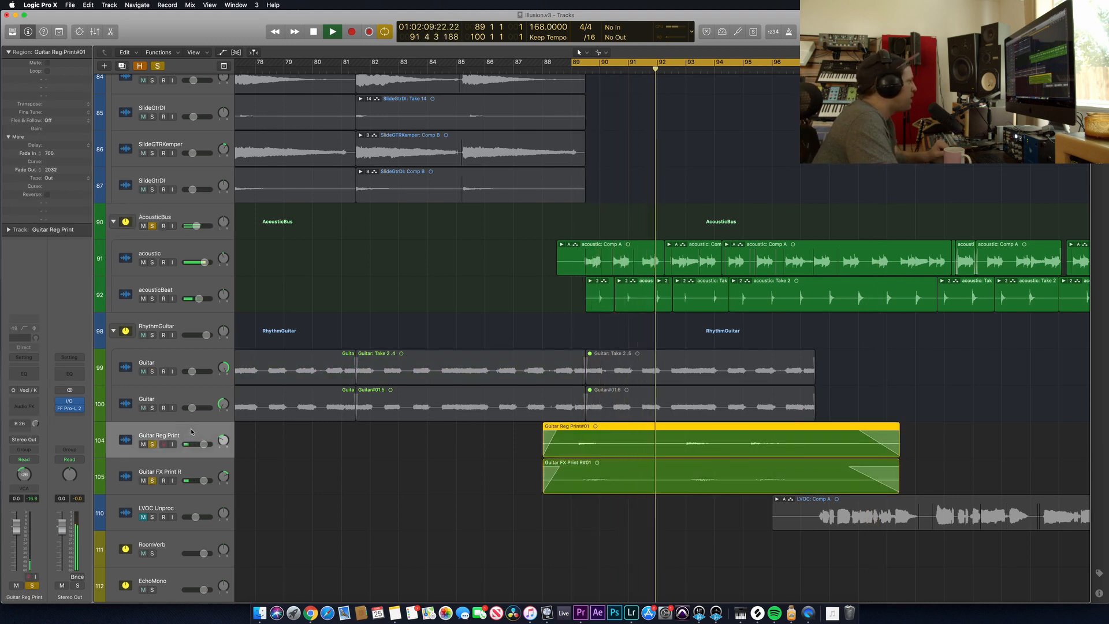
pyautogui.click(198, 470)
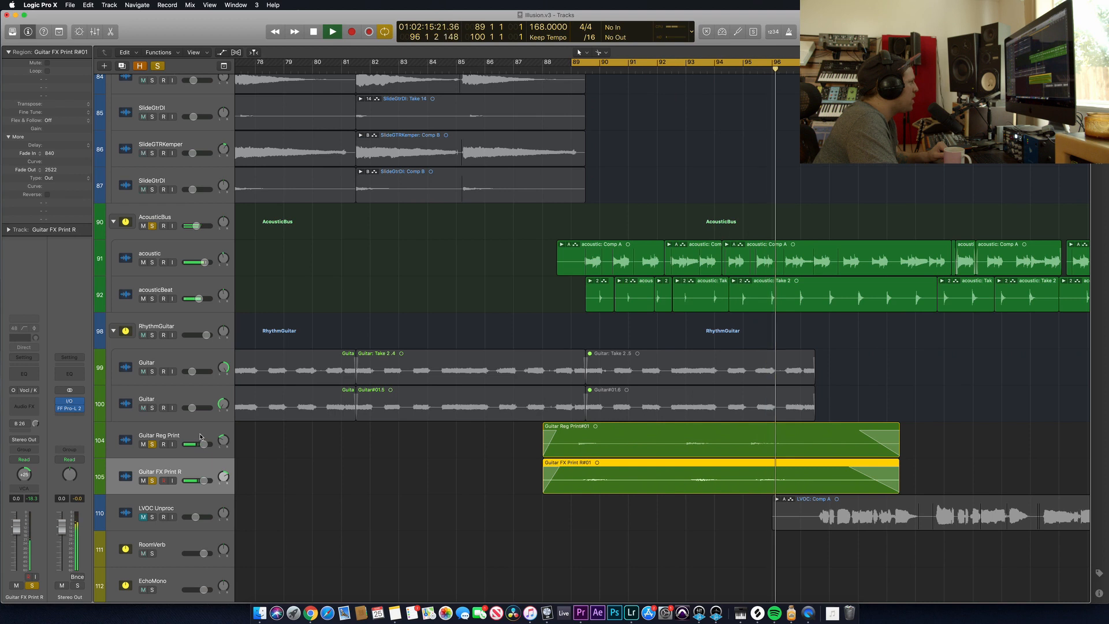
pyautogui.press('Up')
pyautogui.press('Down')
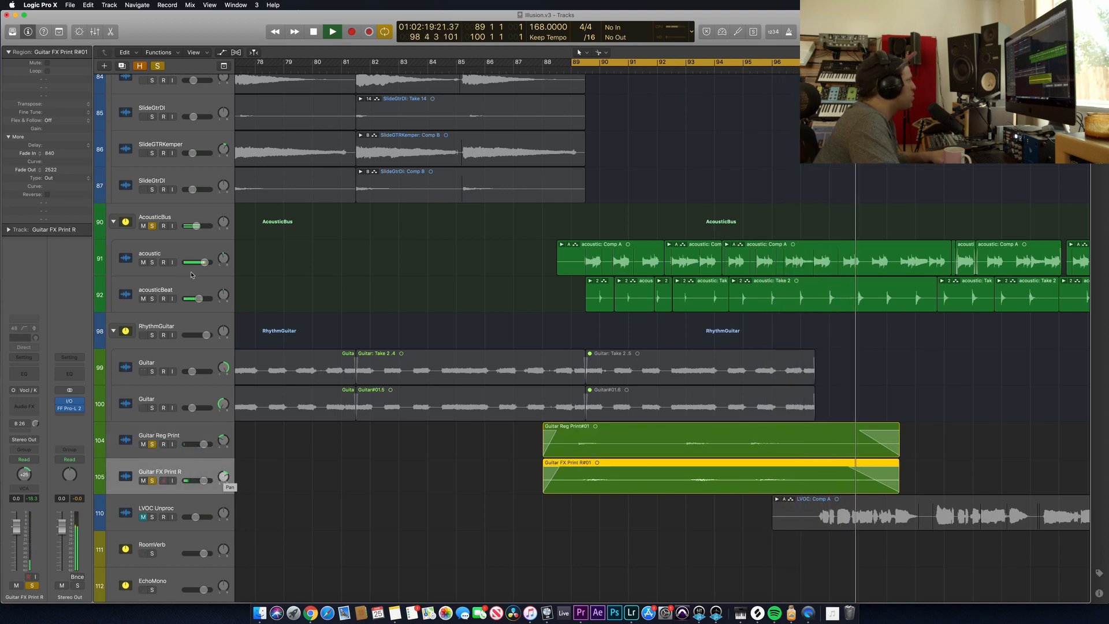
# Clear the AcousticBus solo to hear only the two guitar print tracks, and stop playback.
pyautogui.click(153, 227)
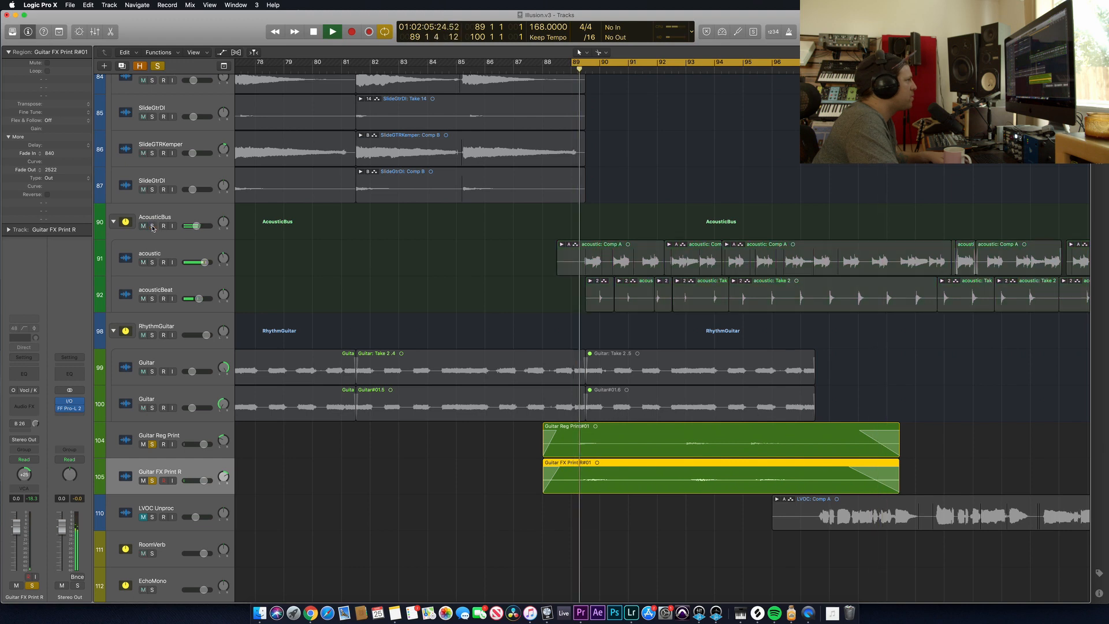
pyautogui.hscroll(5, 564, 444)
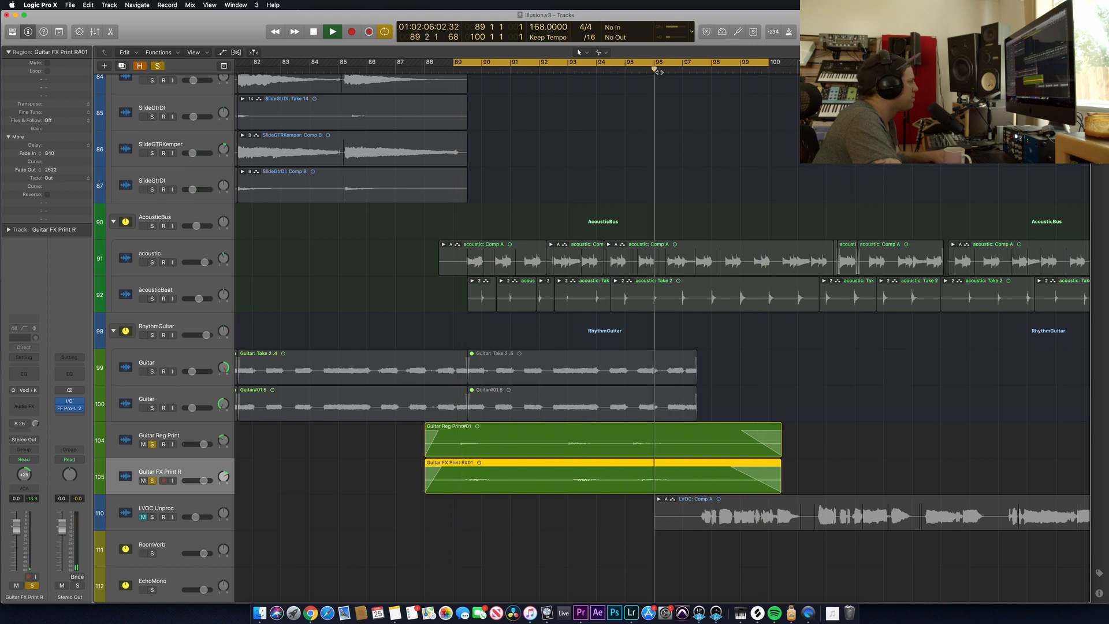
pyautogui.click(659, 72)
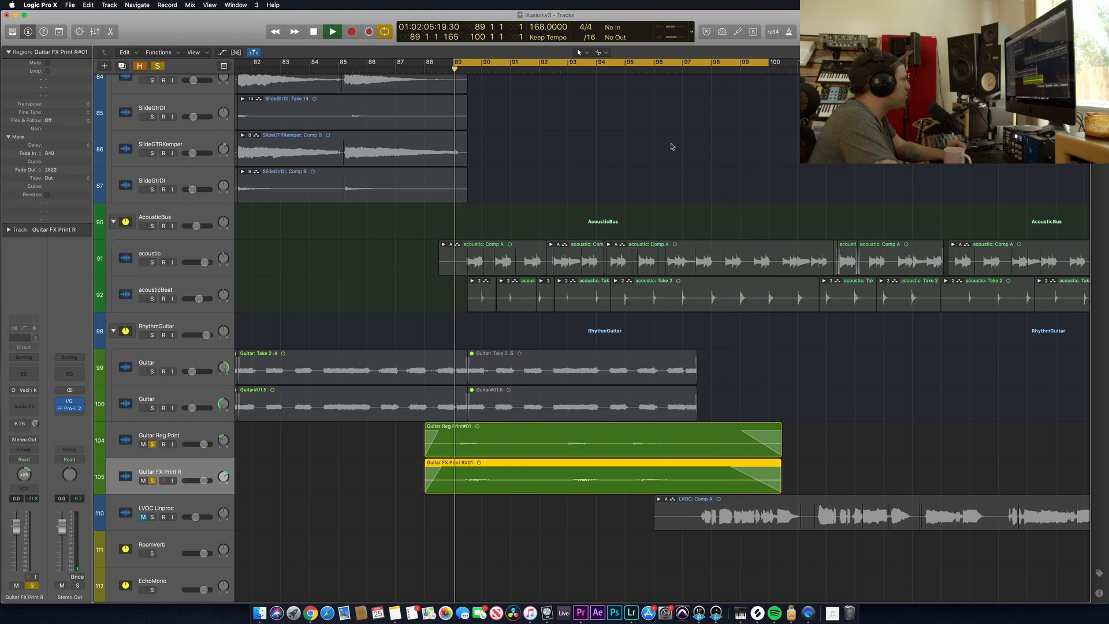
pyautogui.press('space')
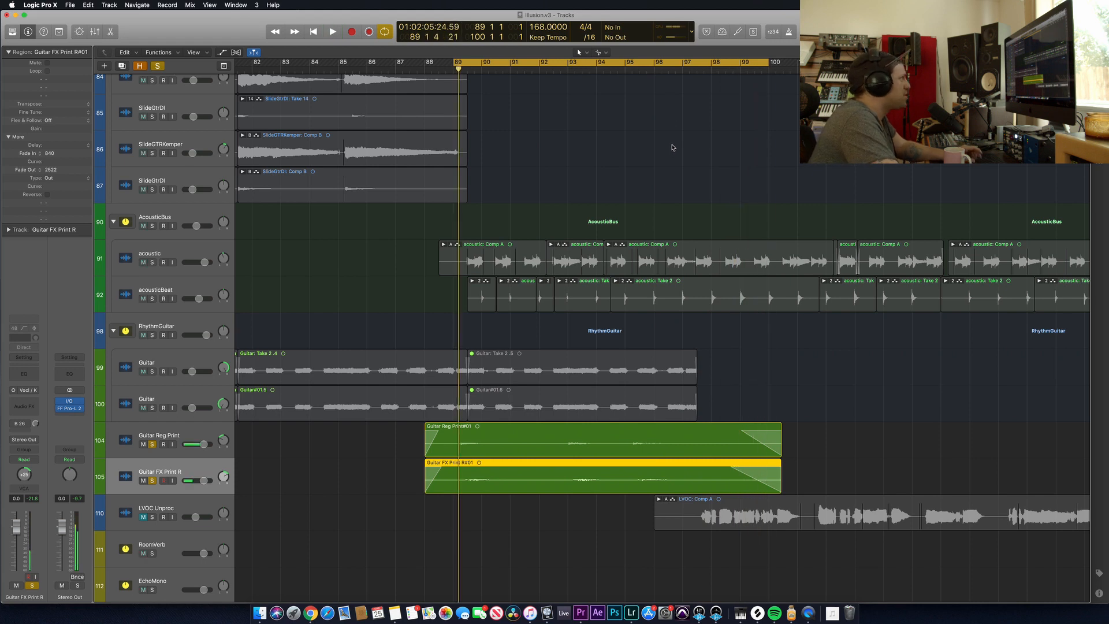
# Turn off the cycle, clear the guitar print solos, and move the playhead to bar 117 in the full arrangement.
pyautogui.click(622, 63)
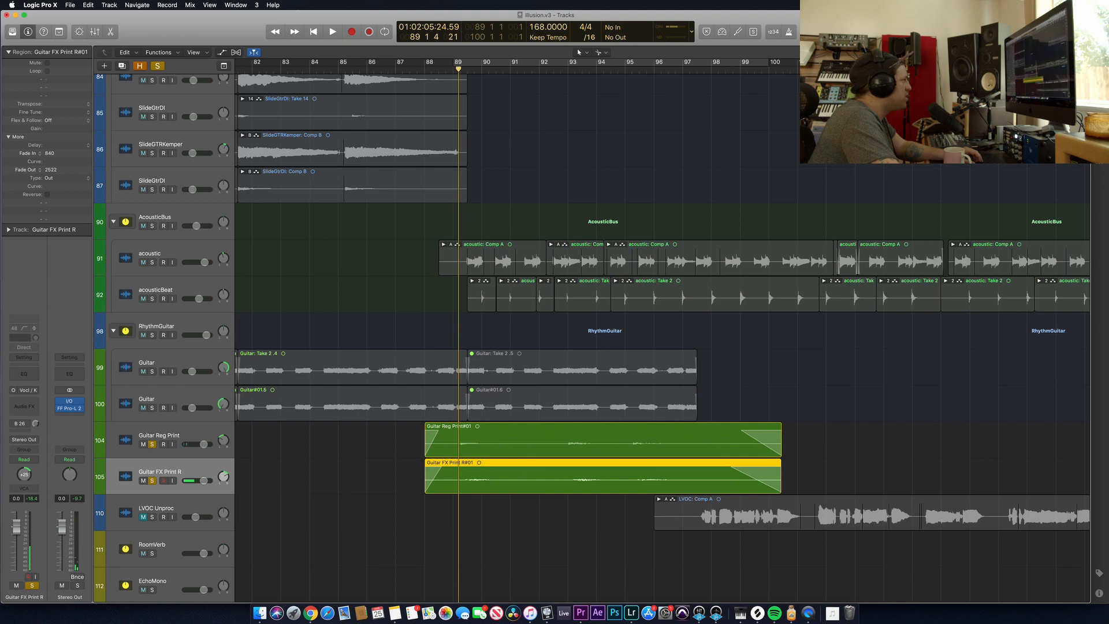
pyautogui.press('super+Up')
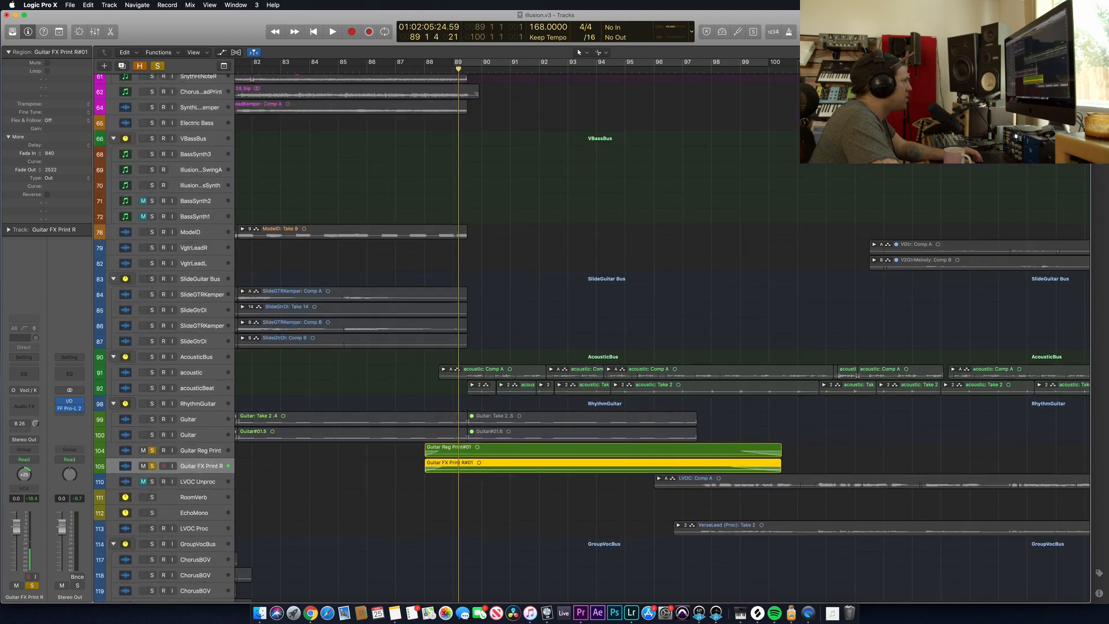
pyautogui.press('super+Down')
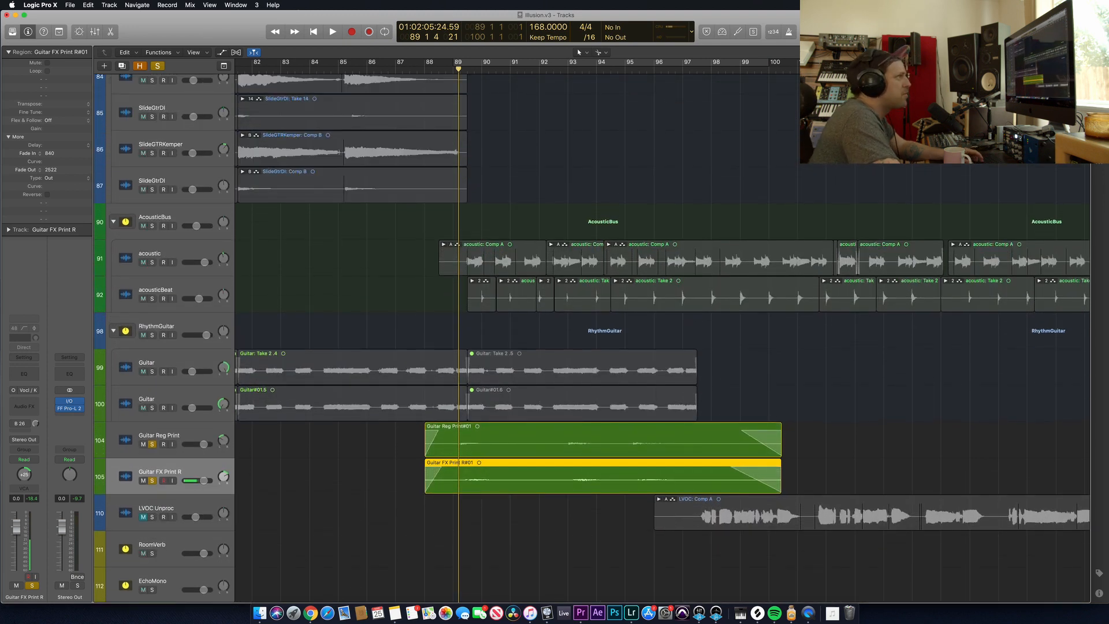
pyautogui.press('super+Left')
pyautogui.press('super+Left')
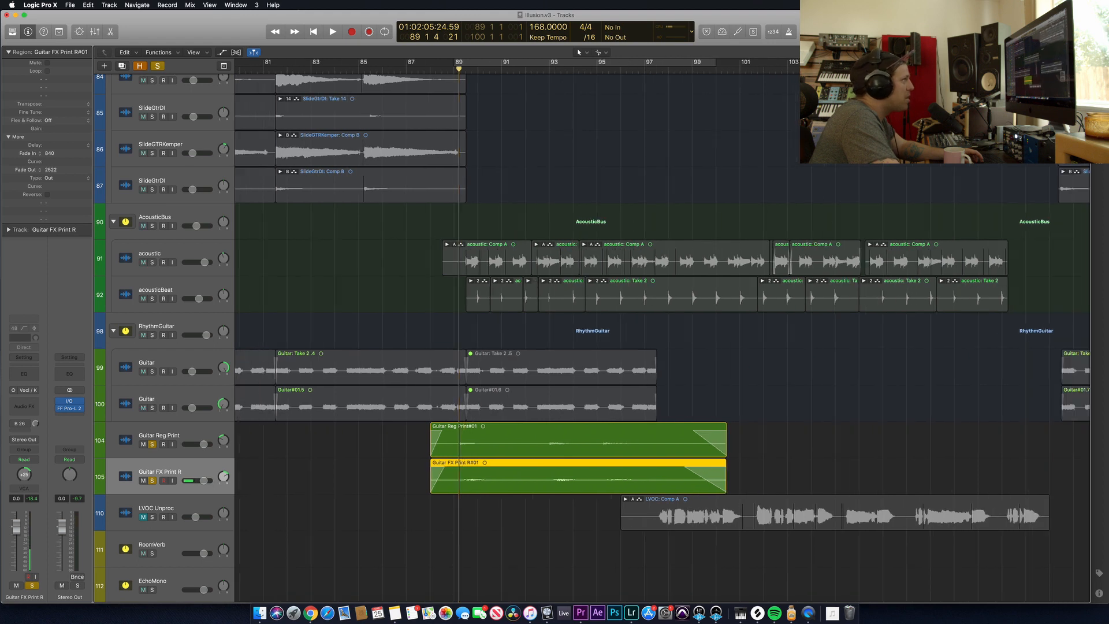
pyautogui.press('super+Up')
pyautogui.press('super+Up')
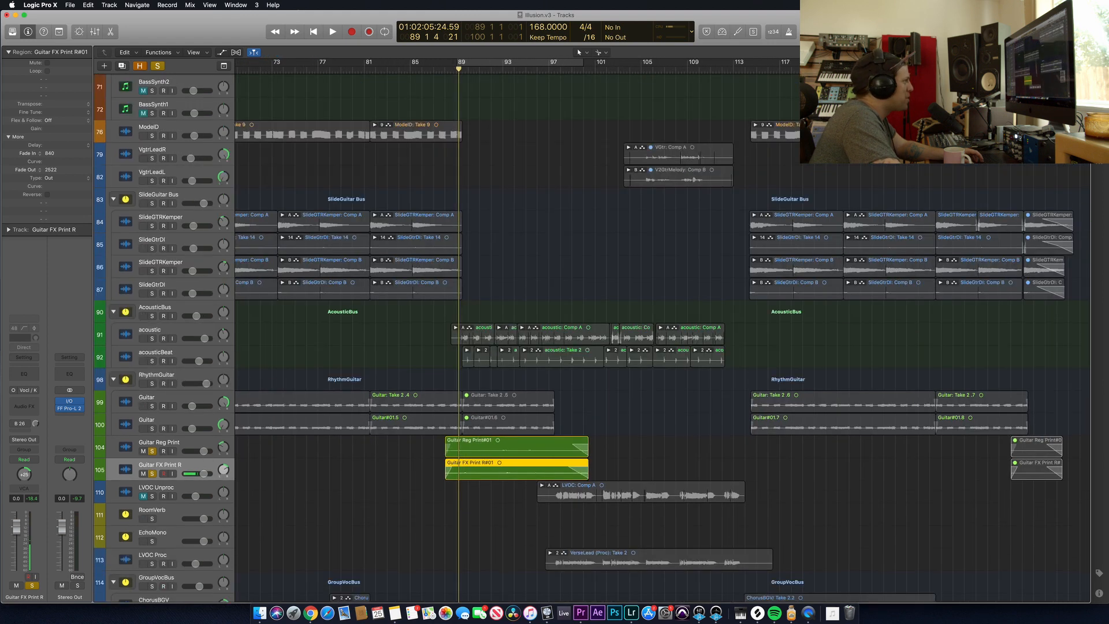
pyautogui.press('super+Down')
pyautogui.press('super+Down')
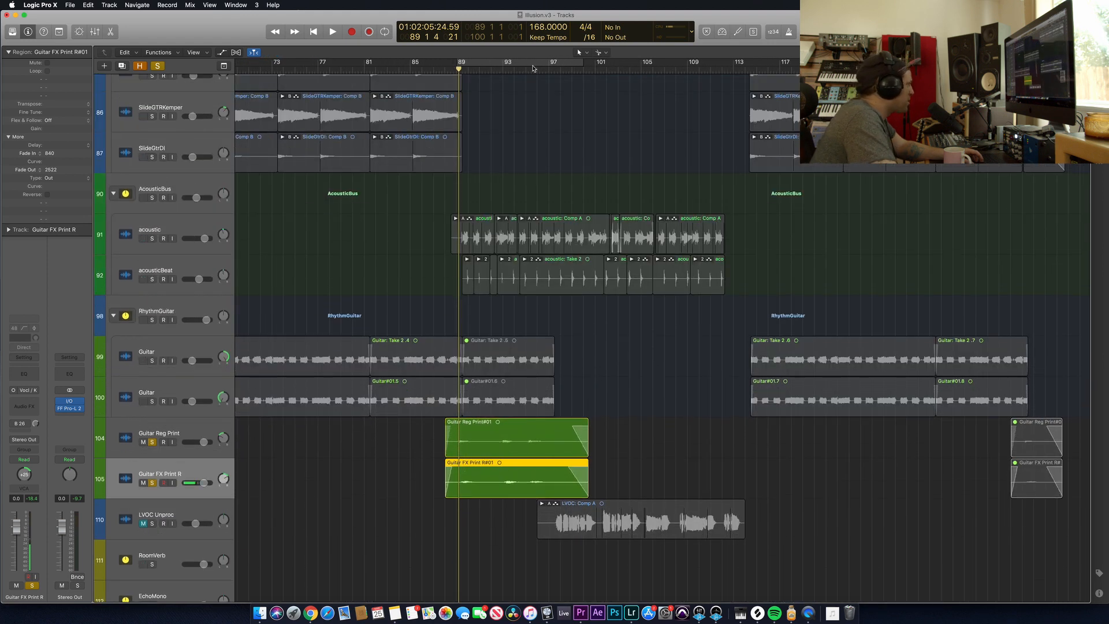
pyautogui.press('z')
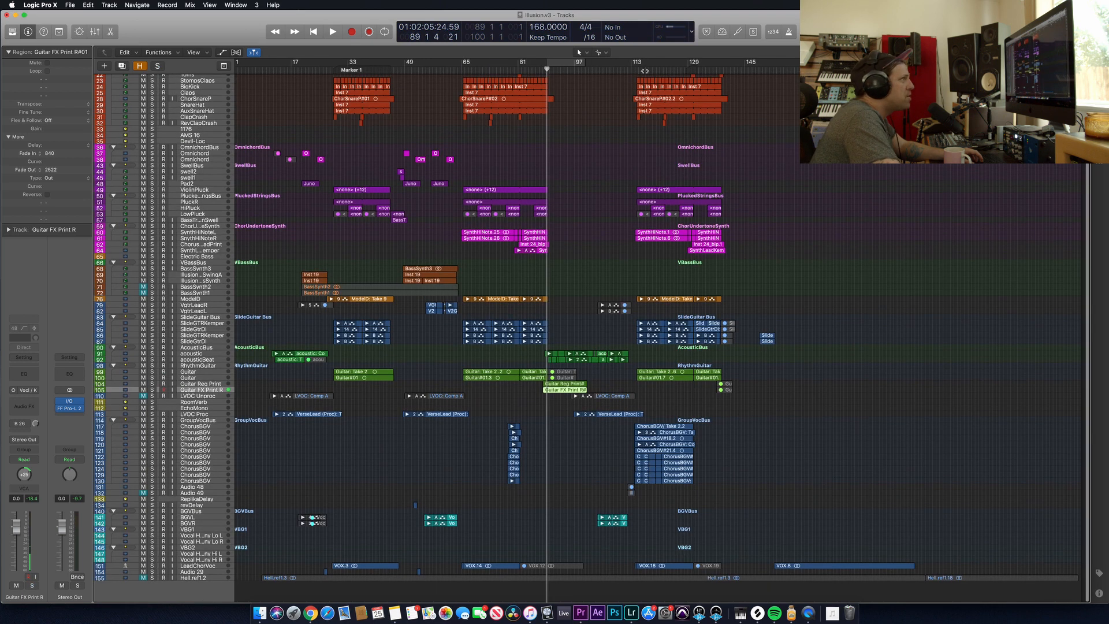
pyautogui.click(645, 71)
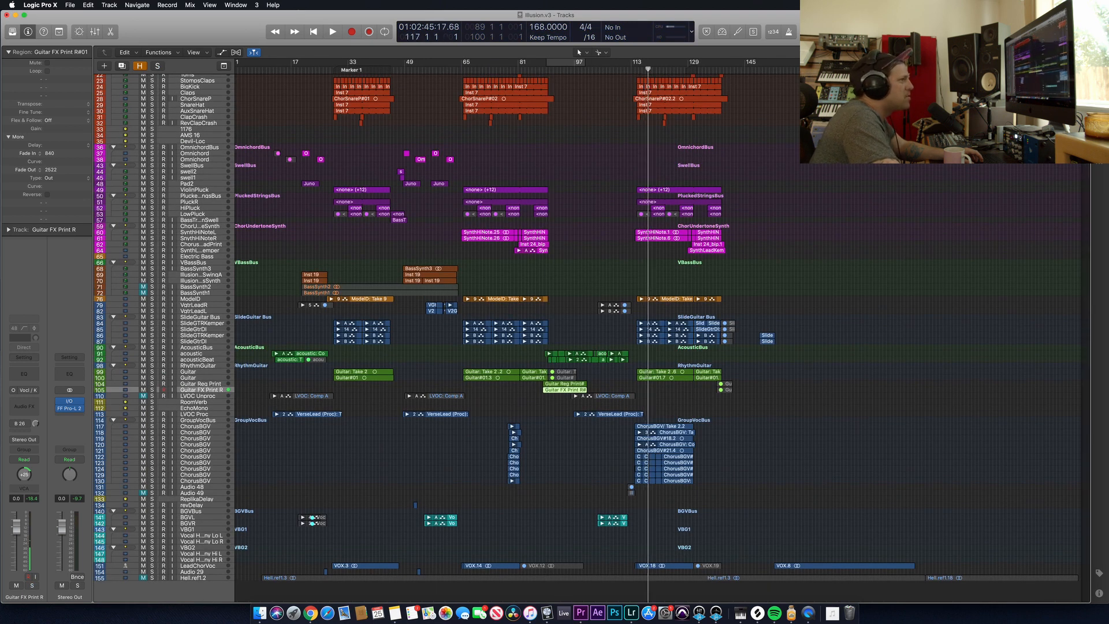
# Solo GroupVocBus, play its chorus vocals briefly, and set the cycle range from bar 113 to bar 119.
pyautogui.press('z')
pyautogui.press('super+Down')
pyautogui.press('super+Down')
pyautogui.press('super+Down')
pyautogui.press('super+Down')
pyautogui.press('super+Down')
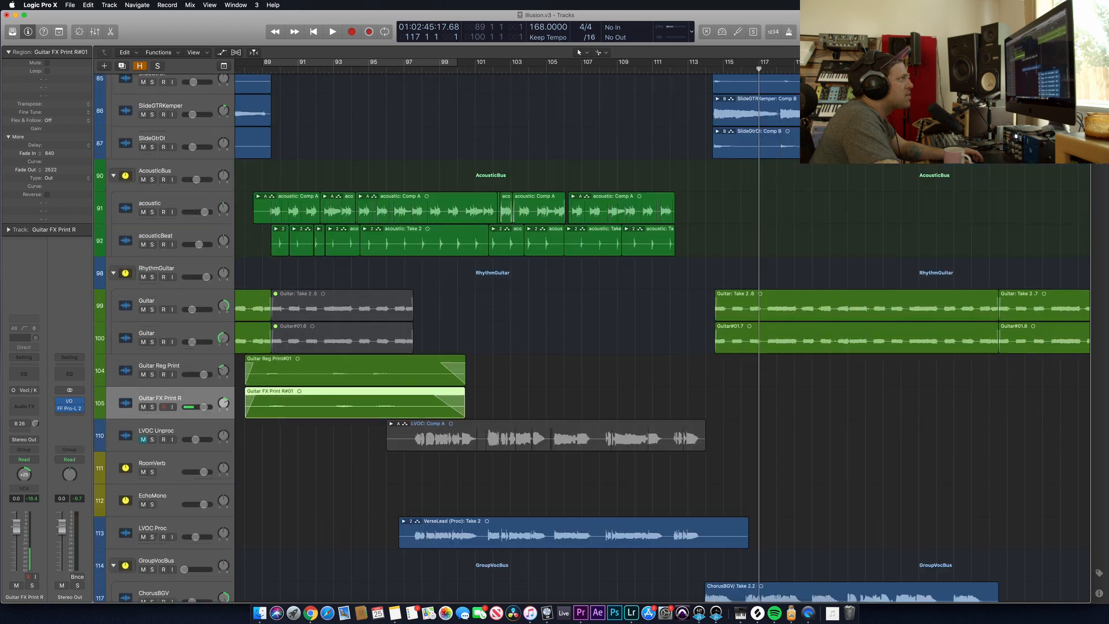
pyautogui.scroll(-7, 884, 173)
pyautogui.moveTo(704, 63); pyautogui.dragTo(742, 63)
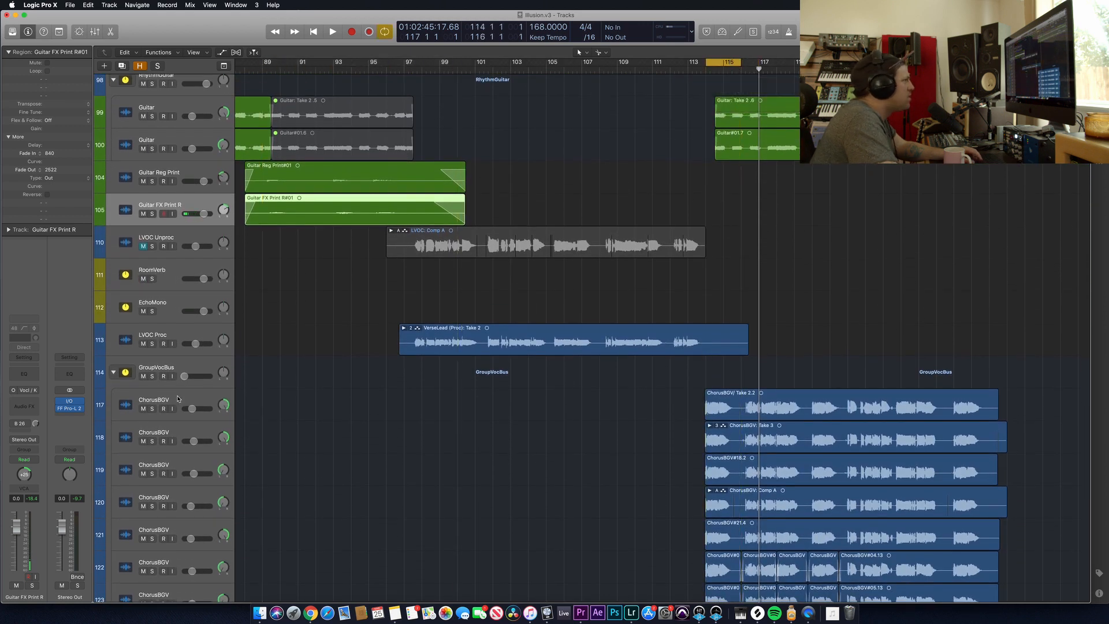
pyautogui.click(153, 377)
pyautogui.press('space')
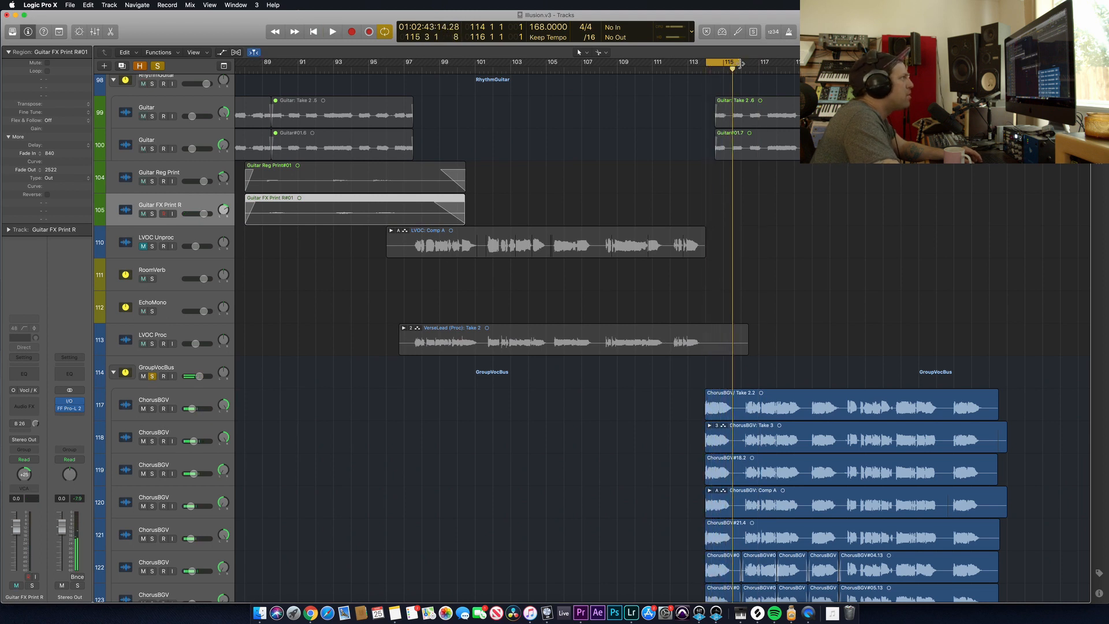
pyautogui.moveTo(743, 64); pyautogui.dragTo(794, 63)
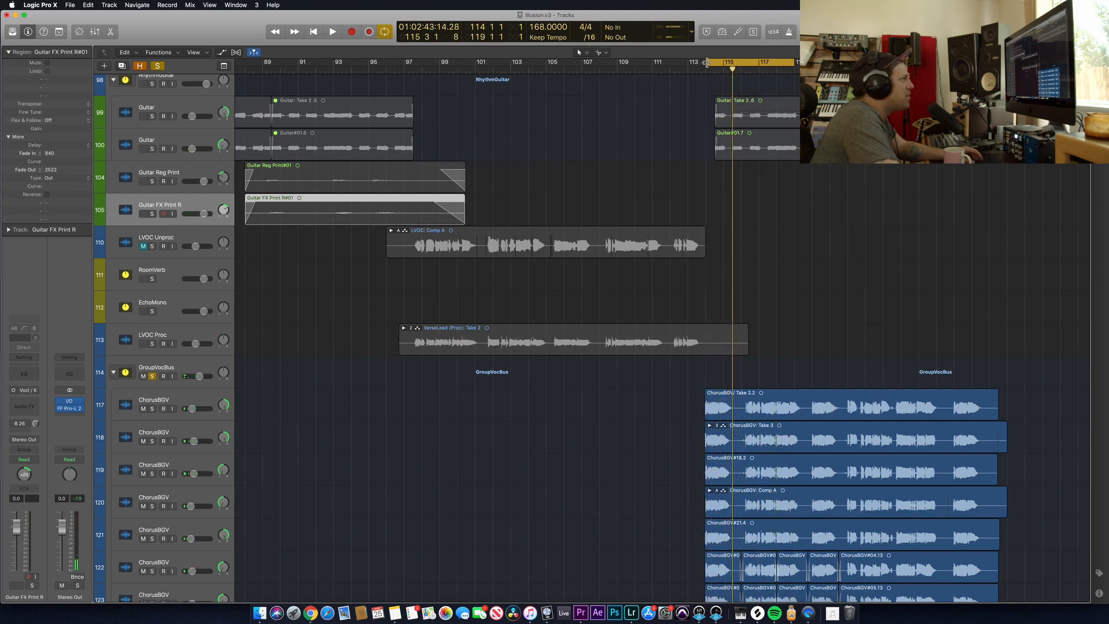
pyautogui.moveTo(706, 62); pyautogui.dragTo(690, 62)
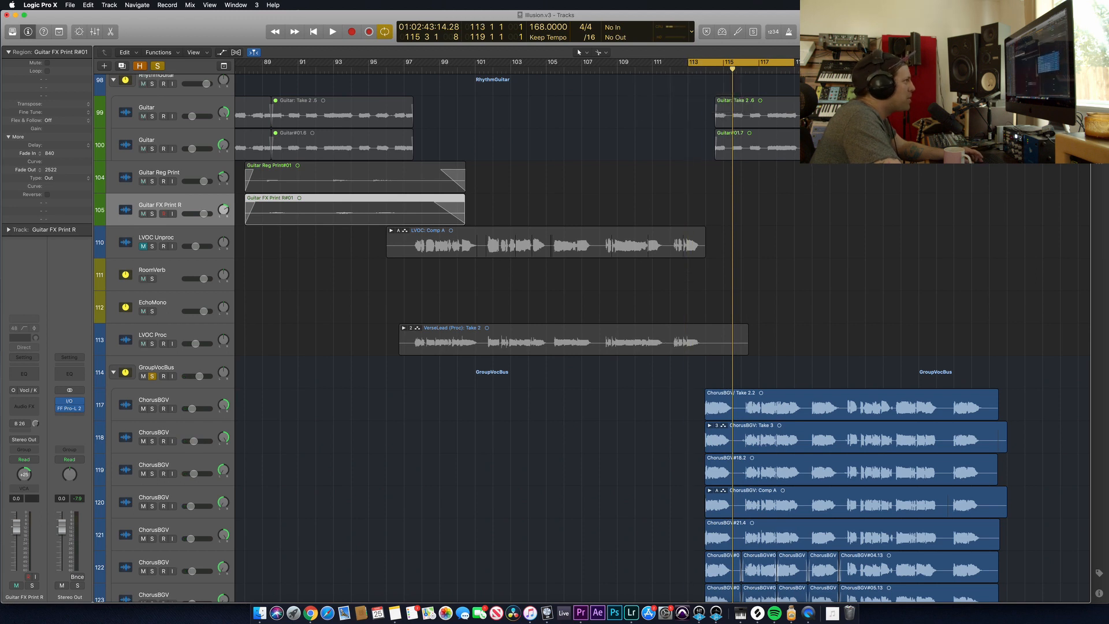
# Examine the stacked ChorusBGV regions under GroupVocBus from bar 114 onward.
pyautogui.press('super+Up')
pyautogui.press('super+Up')
pyautogui.press('super+Up')
pyautogui.press('super+Up')
pyautogui.press('super+Up')
pyautogui.press('super+Up')
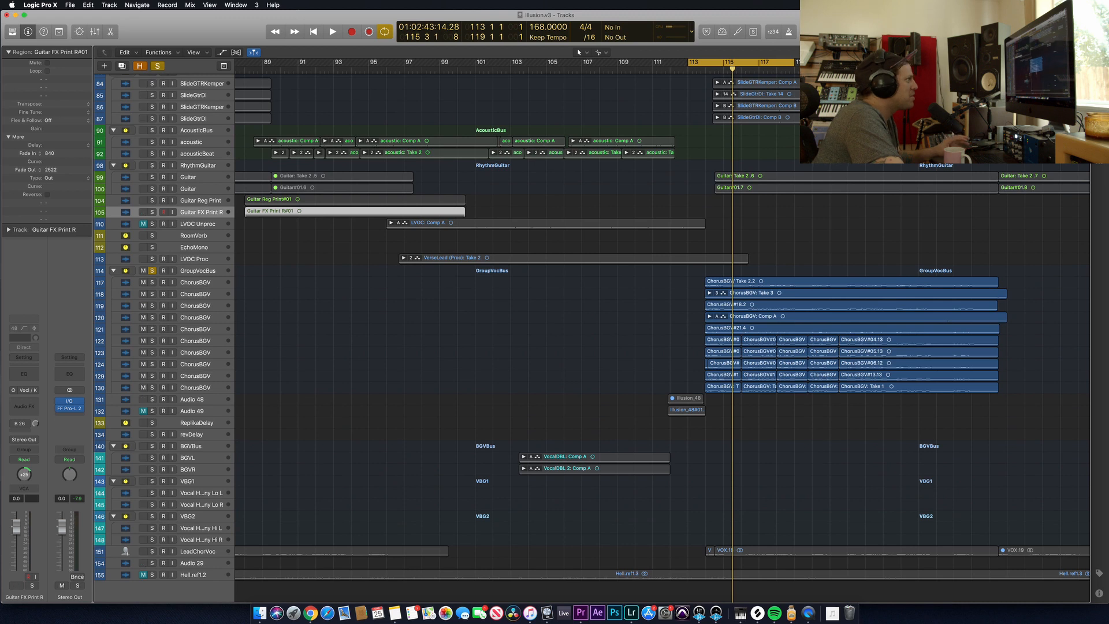
pyautogui.moveTo(1059, 52); pyautogui.dragTo(1061, 52)
pyautogui.hscroll(5, 936, 179)
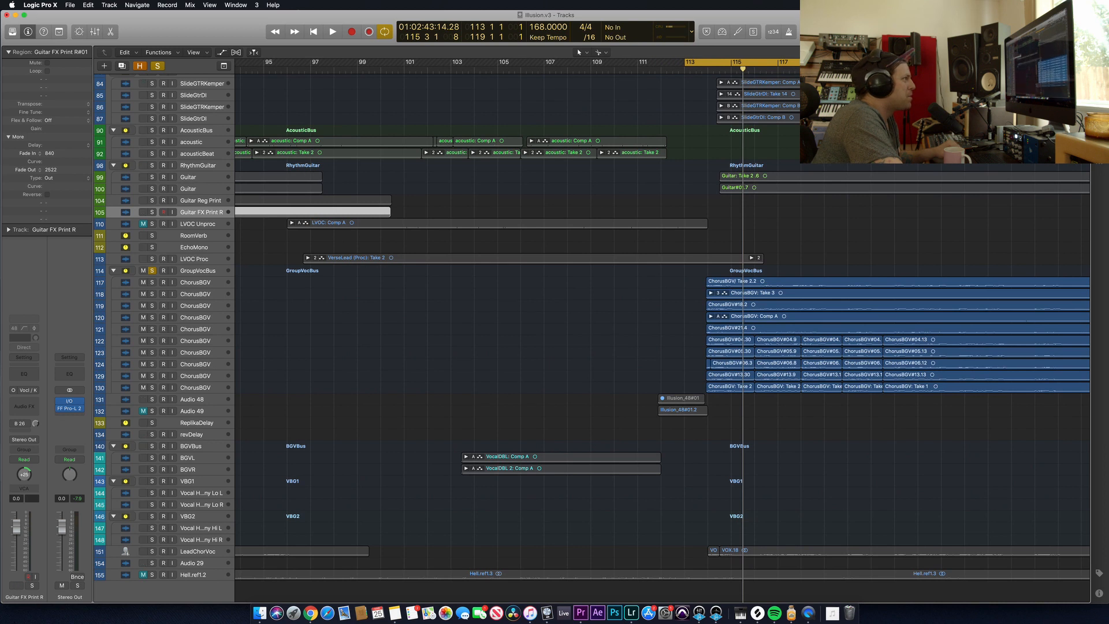
pyautogui.press('super+Down')
pyautogui.press('super+Down')
pyautogui.press('super+Down')
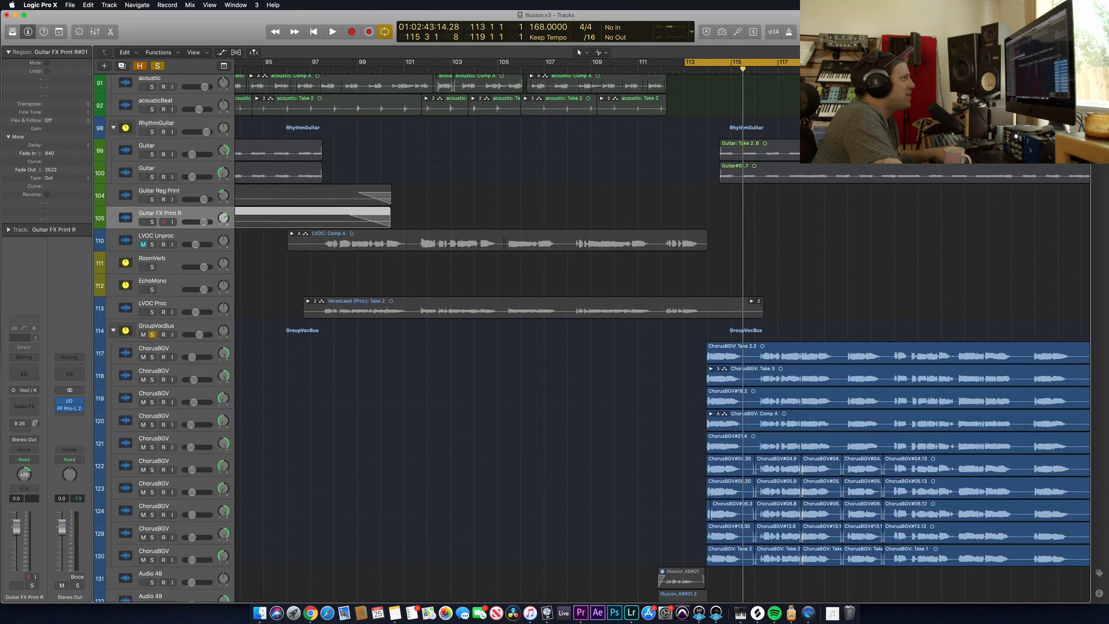
pyautogui.press('super+Right')
pyautogui.press('super+Right')
pyautogui.hscroll(8, 662, 338)
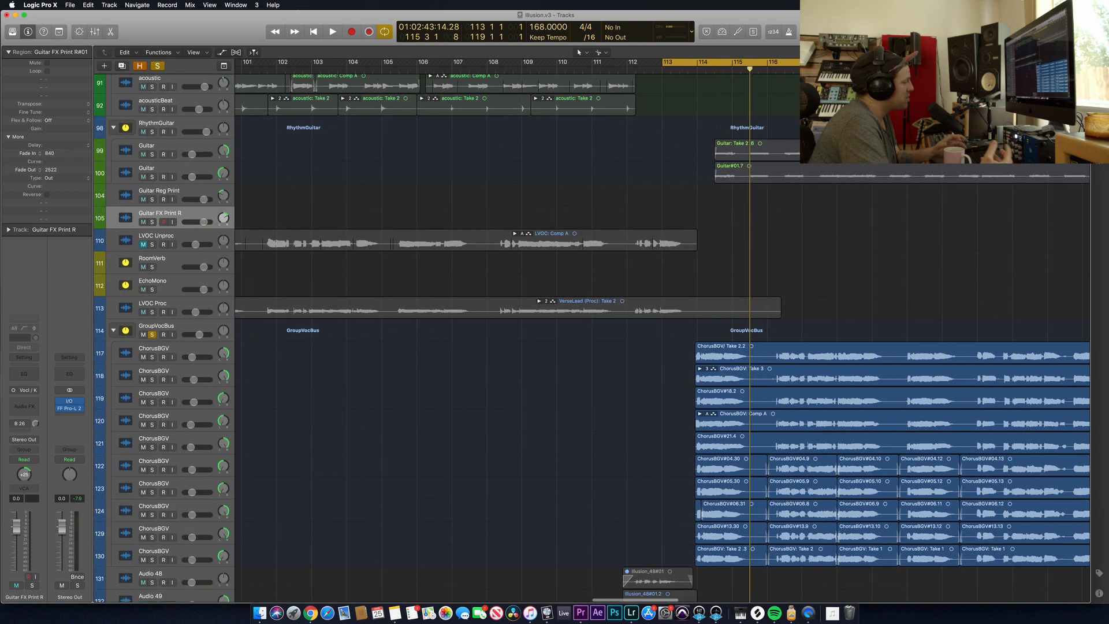
pyautogui.hscroll(1, 662, 338)
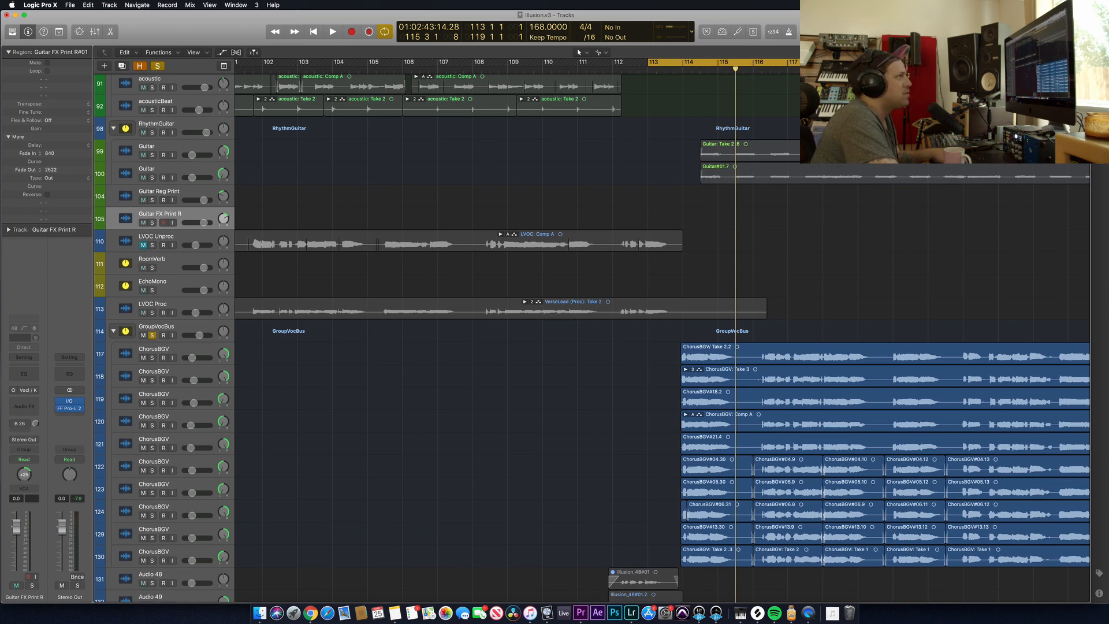
pyautogui.press('super+Left')
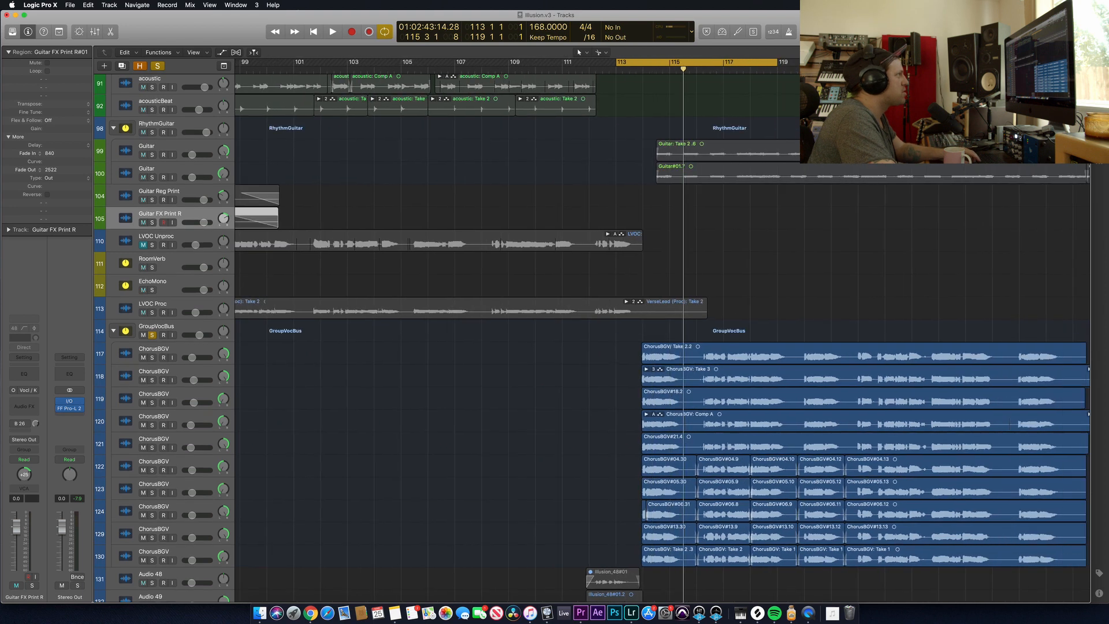
# Turn off the cycle, play from bar 110, and clear the GroupVocBus solo to hear the chorus vocals enter in the full mix.
pyautogui.click(556, 65)
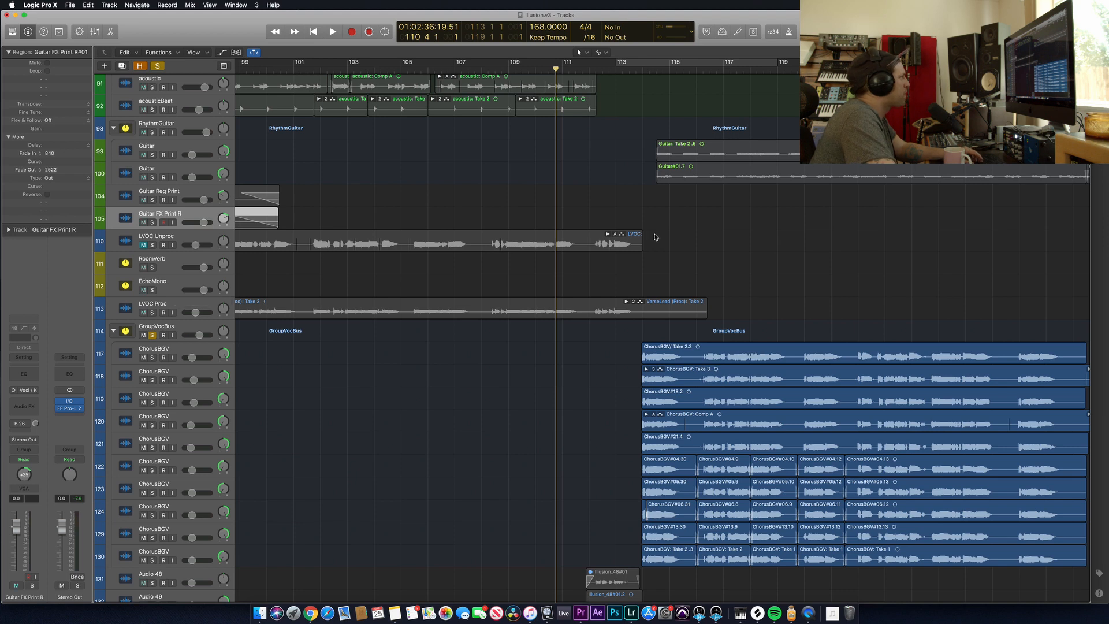
pyautogui.press('space')
pyautogui.click(152, 335)
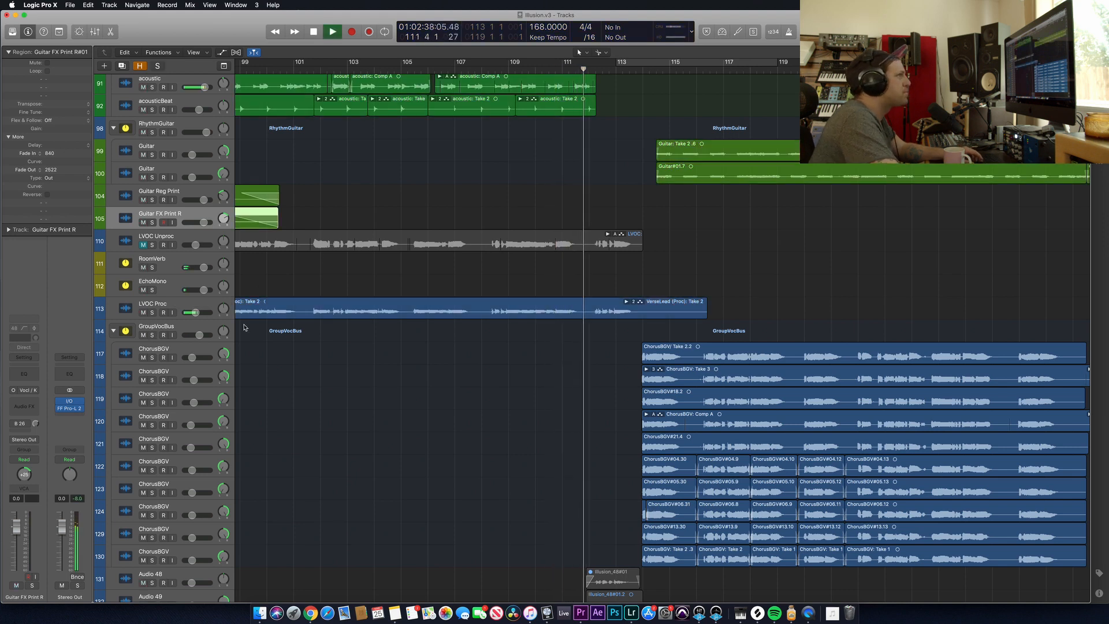
pyautogui.press('super+Left')
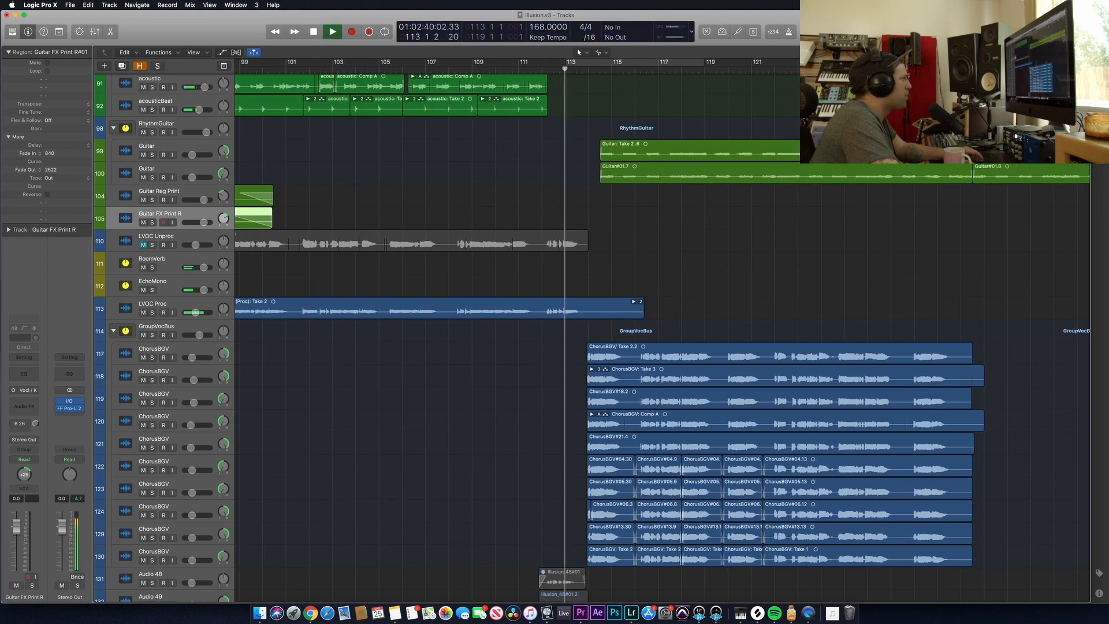
pyautogui.press('super+Left')
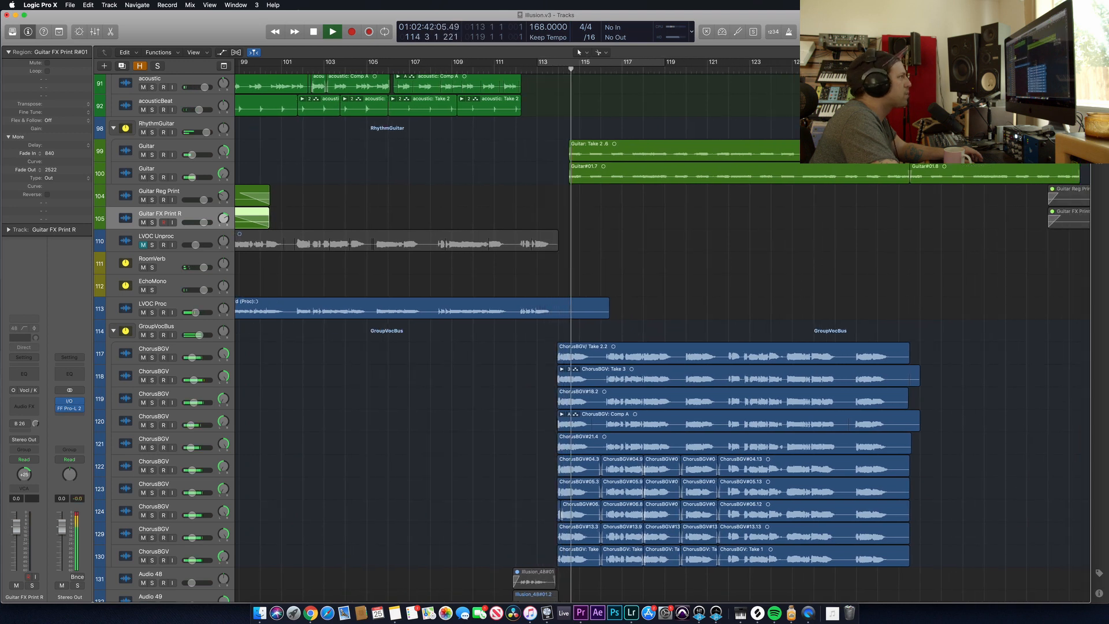
pyautogui.press('super+Left')
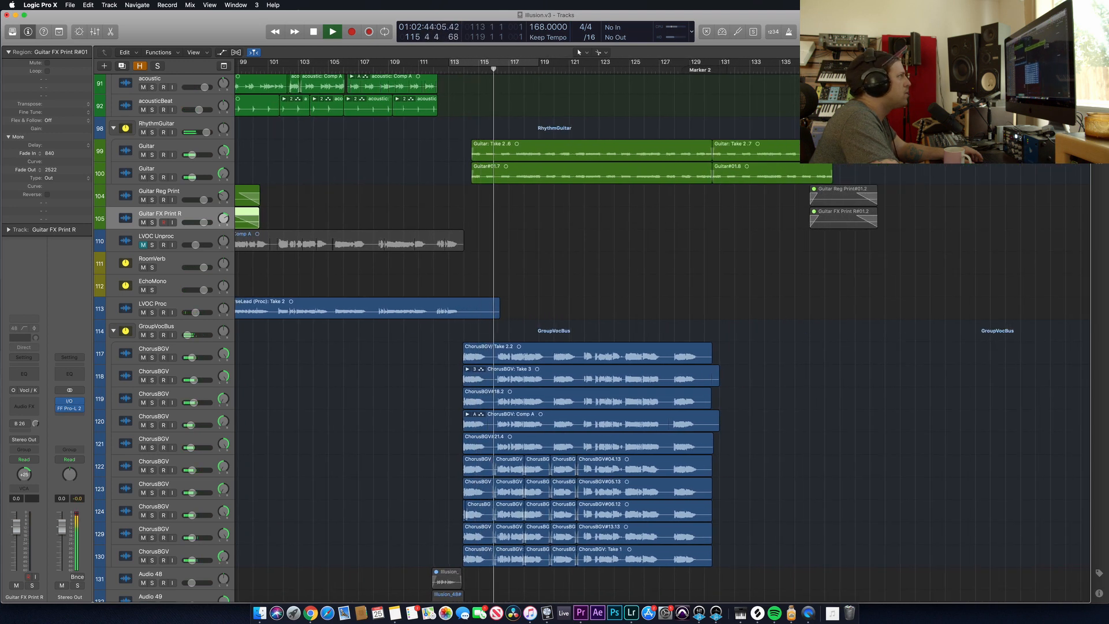
pyautogui.press('super+Up')
pyautogui.press('super+Up')
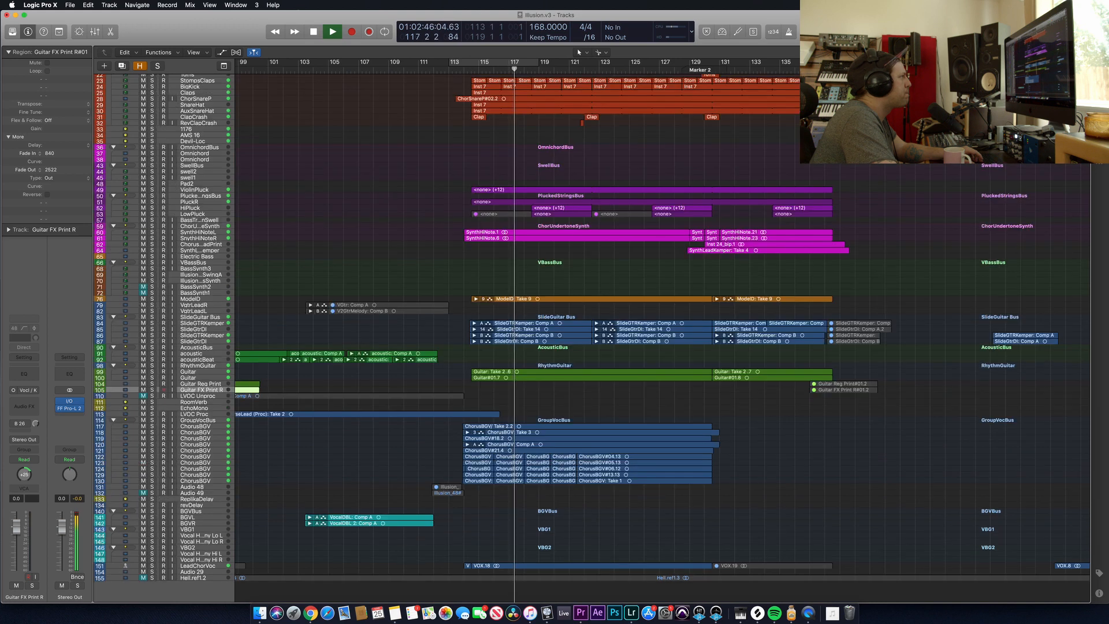